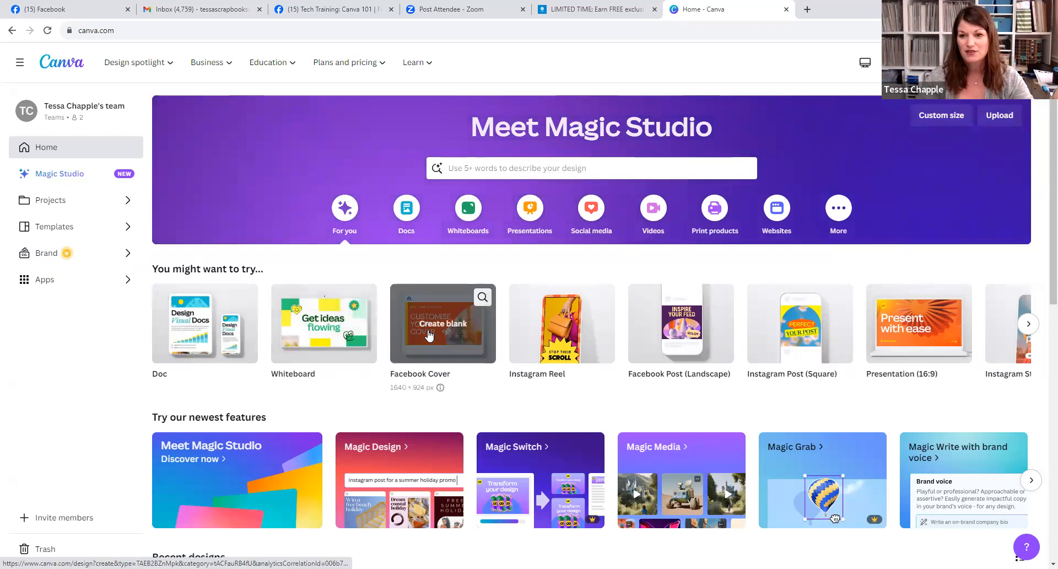
Step: Open the existing YouTube Tech Workshop banner design from the saved projects
left_click(940, 123)
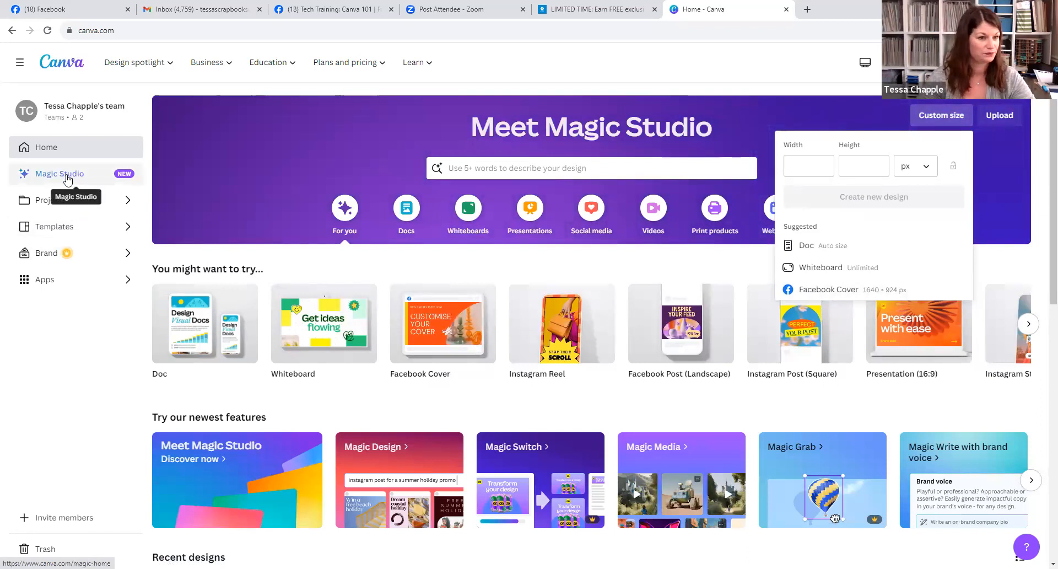
left_click(48, 203)
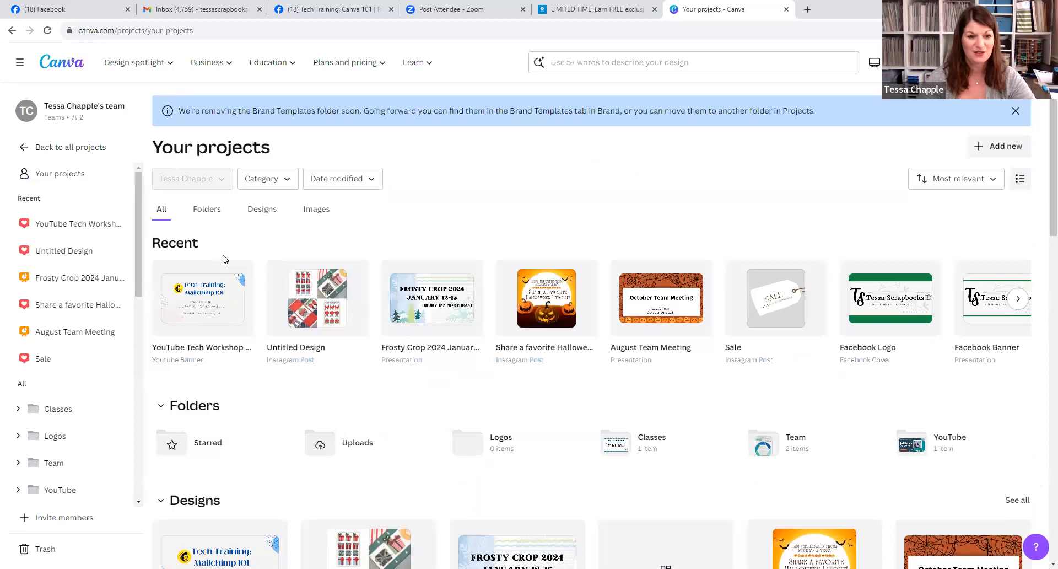
left_click(227, 313)
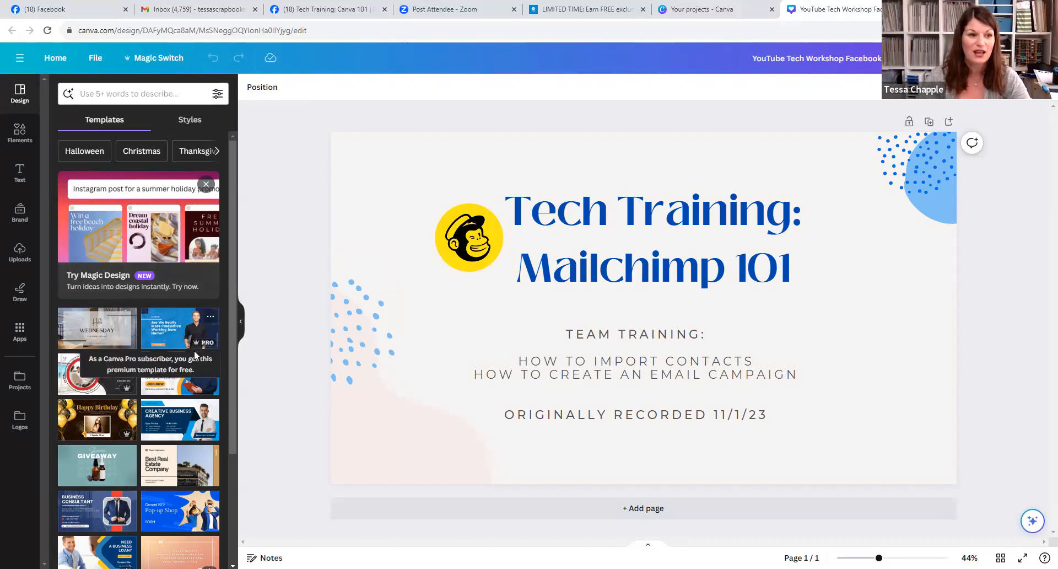
Step: Browse the banner templates and view the details of the Time To Travel template and a similar blue and white travel template
scroll(168, 445, "down", 10)
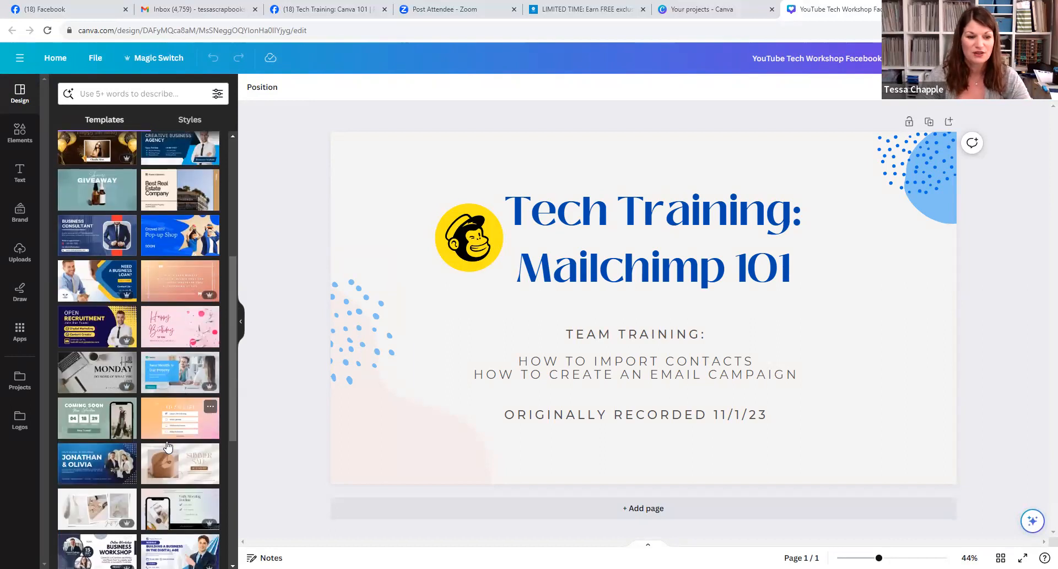
scroll(168, 446, "down", 4)
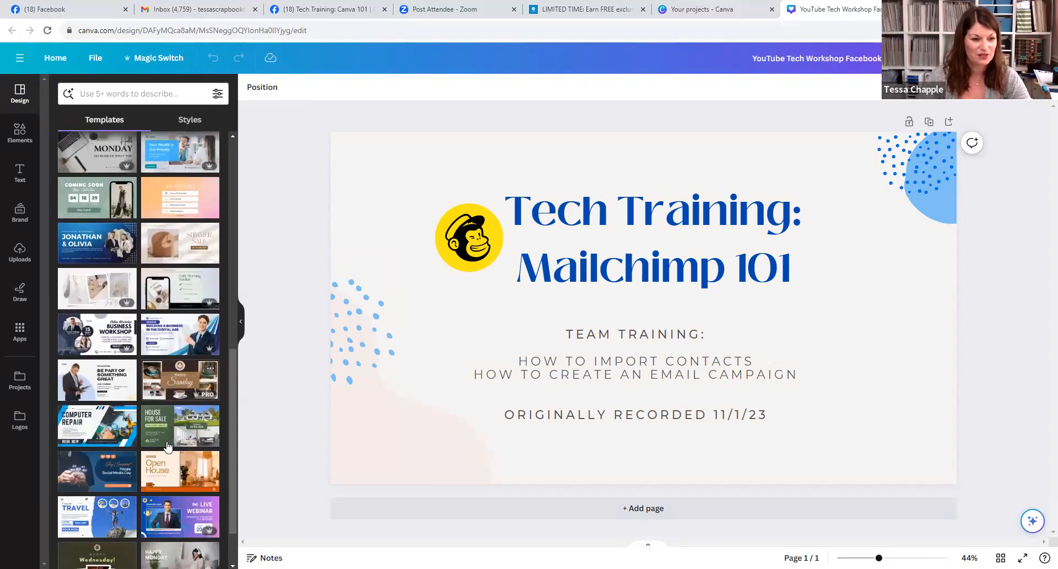
scroll(168, 446, "down", 5)
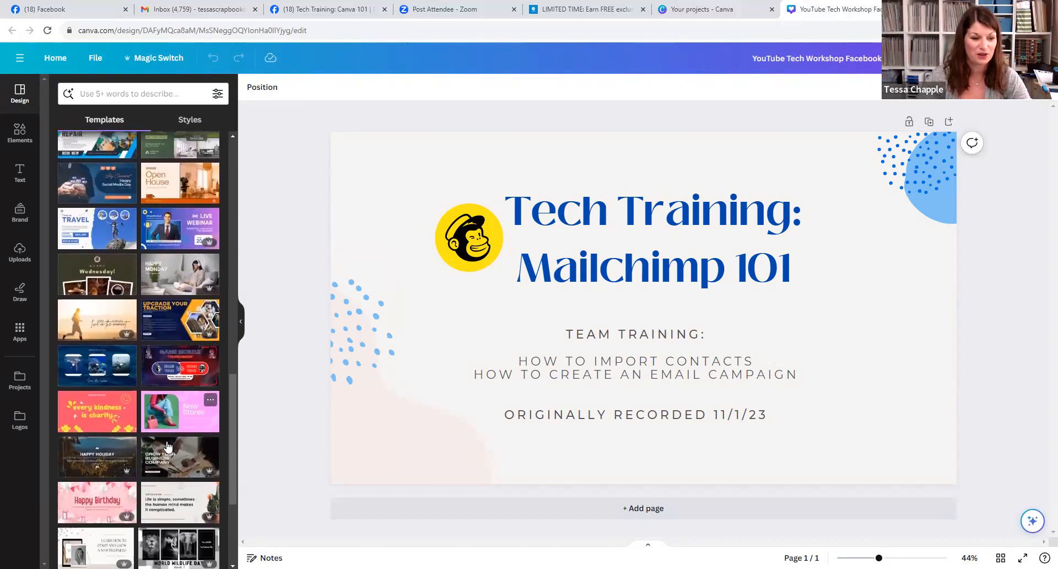
scroll(169, 447, "down", 7)
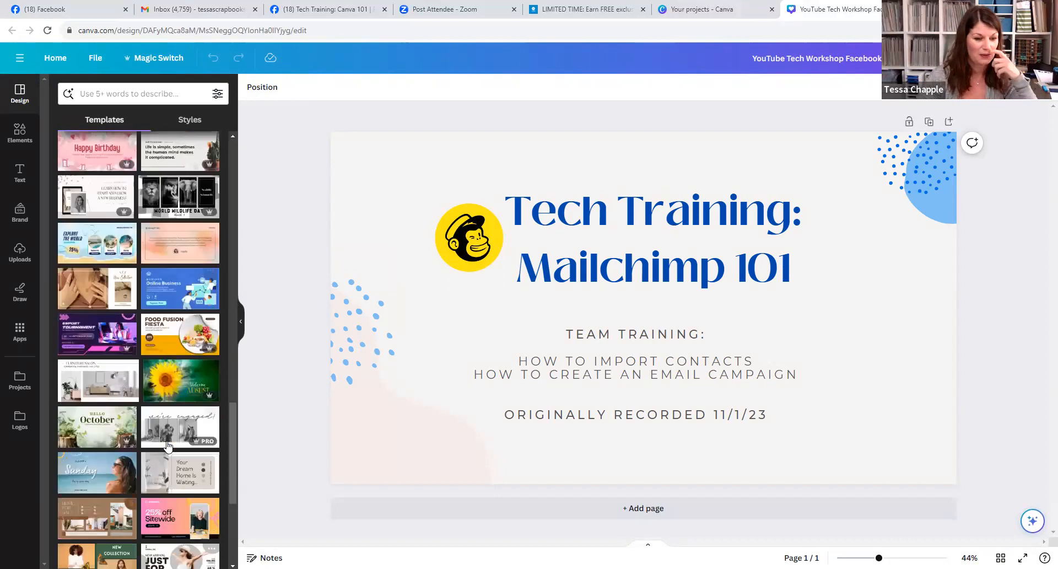
scroll(168, 446, "down", 3)
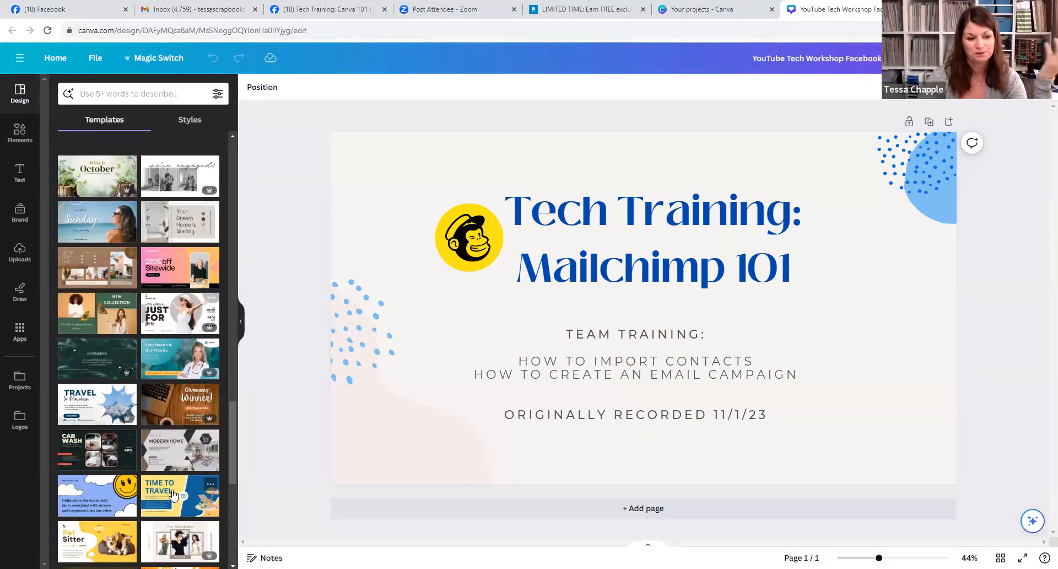
left_click(173, 494)
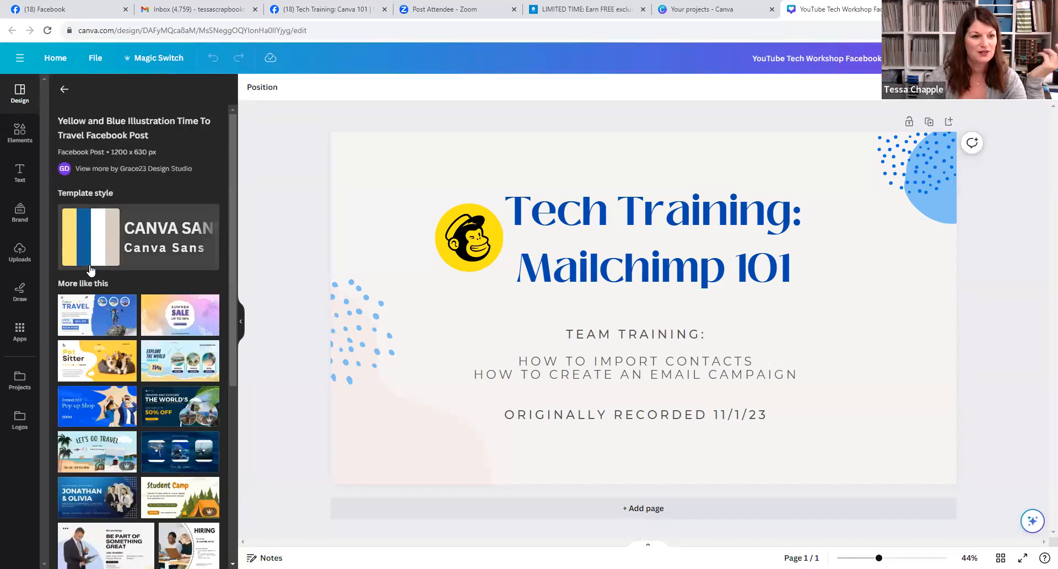
left_click(95, 317)
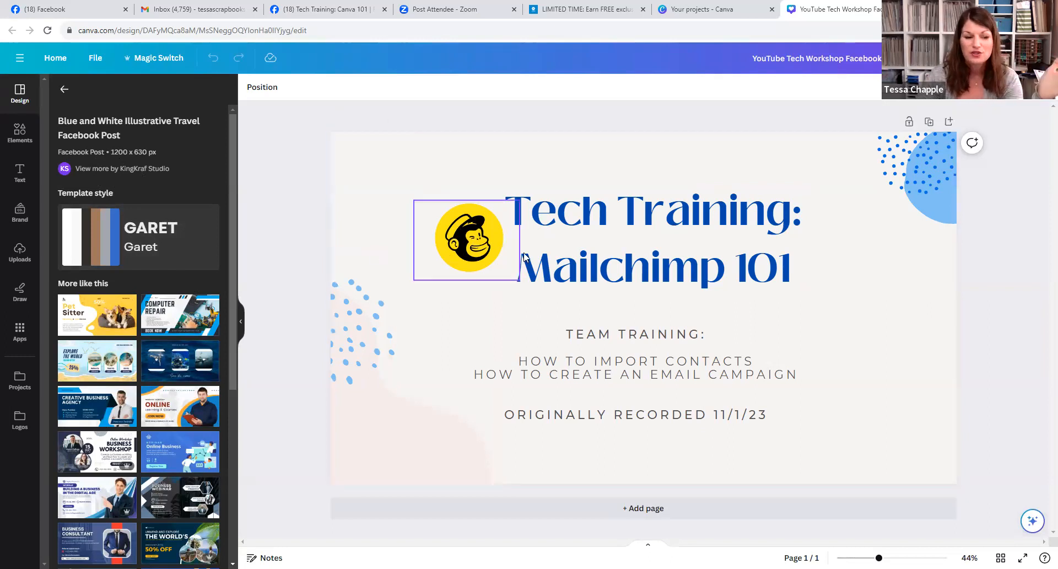
Step: Select the banner's heading, logo and decorative graphics in turn, and nudge the training details text slightly right and down
left_click(644, 281)
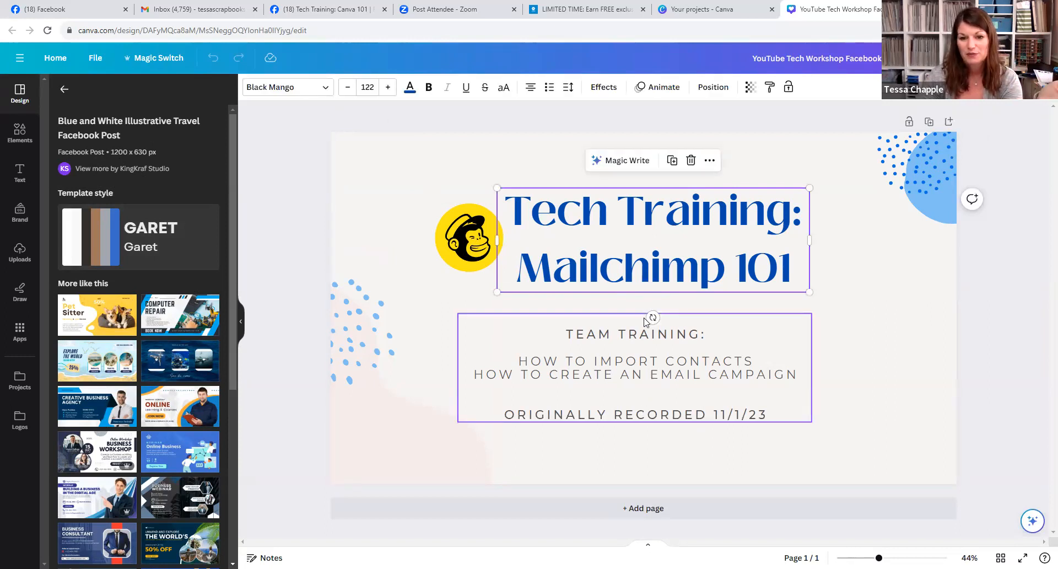
left_click(650, 275)
left_click_drag(726, 270, 510, 276)
left_click(378, 323)
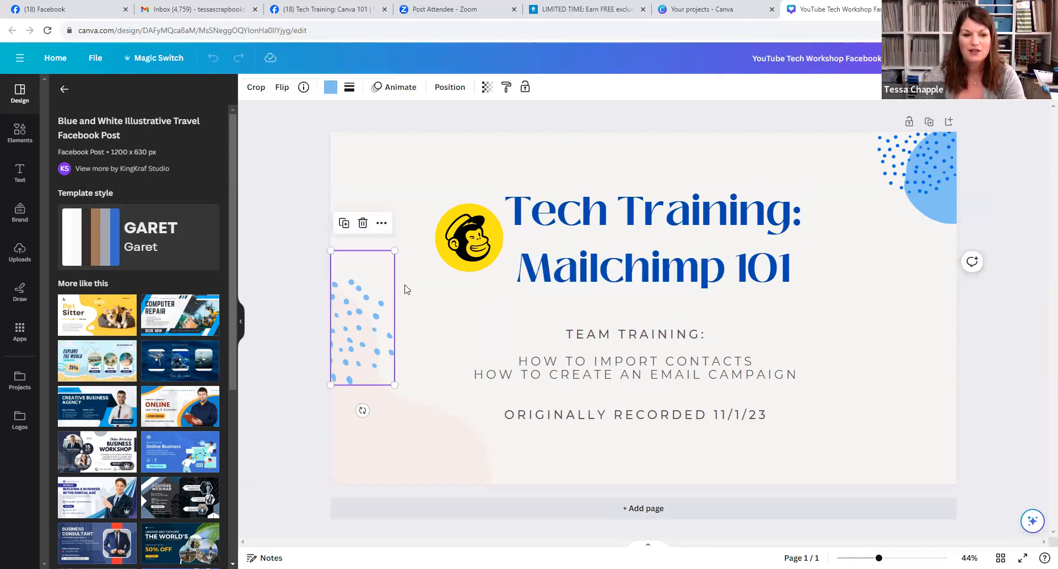
left_click(453, 244)
left_click(910, 187)
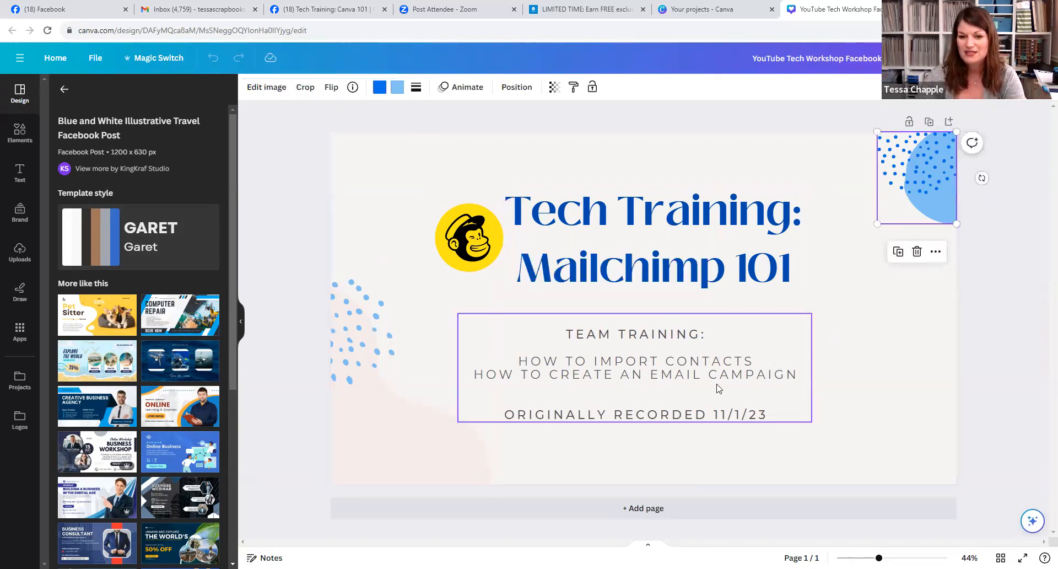
left_click(685, 411)
left_click(625, 249)
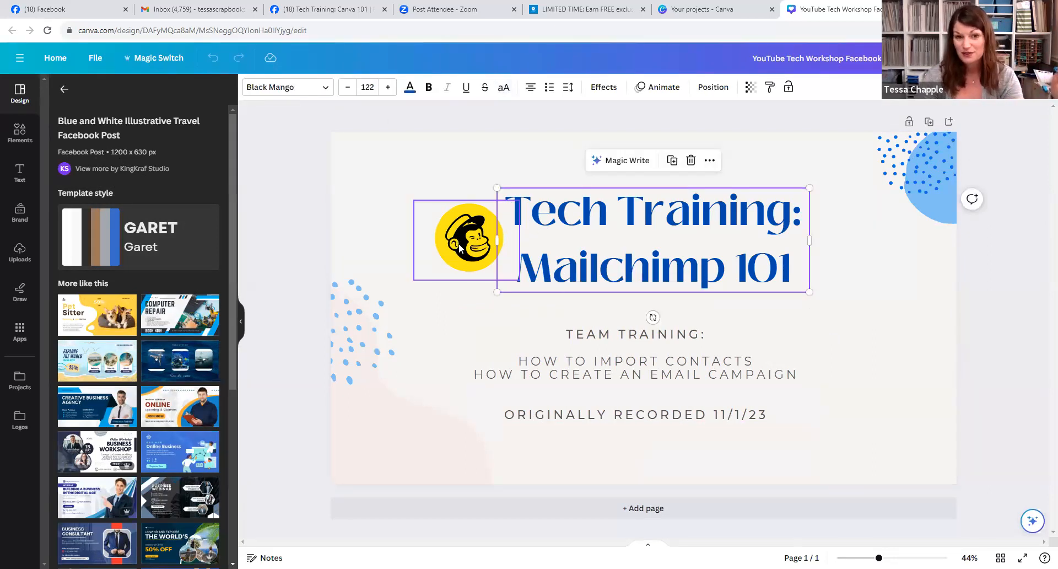
mouse_move(612, 356)
left_mouse_down()
mouse_move(624, 367)
mouse_move(623, 357)
left_mouse_up()
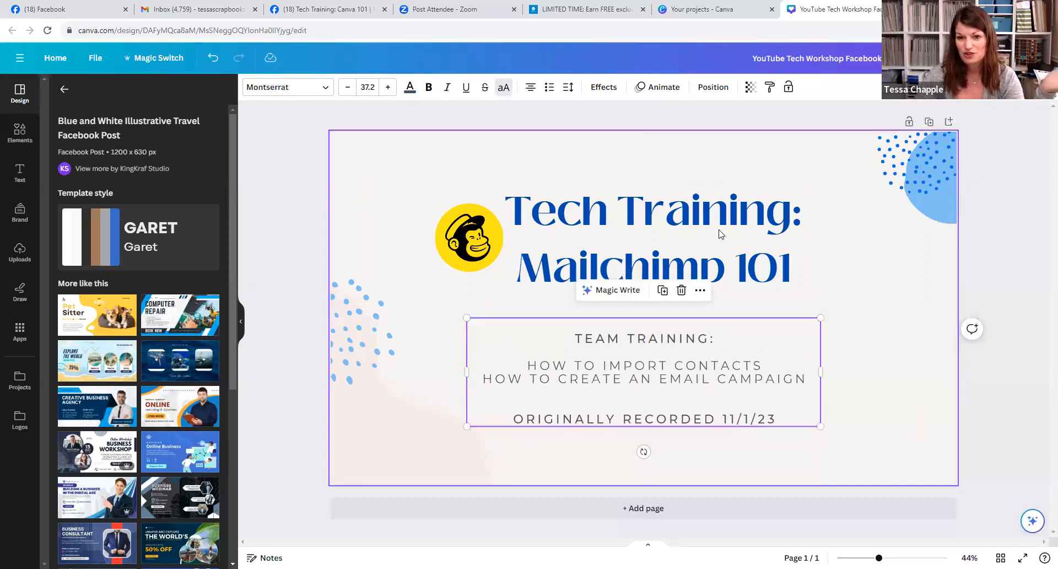
Step: Replace "Mailchimp" with "Canva" in the heading so it reads "Tech Training: Canva 101"
left_click(683, 259)
left_click_drag(723, 268, 522, 261)
type("Can")
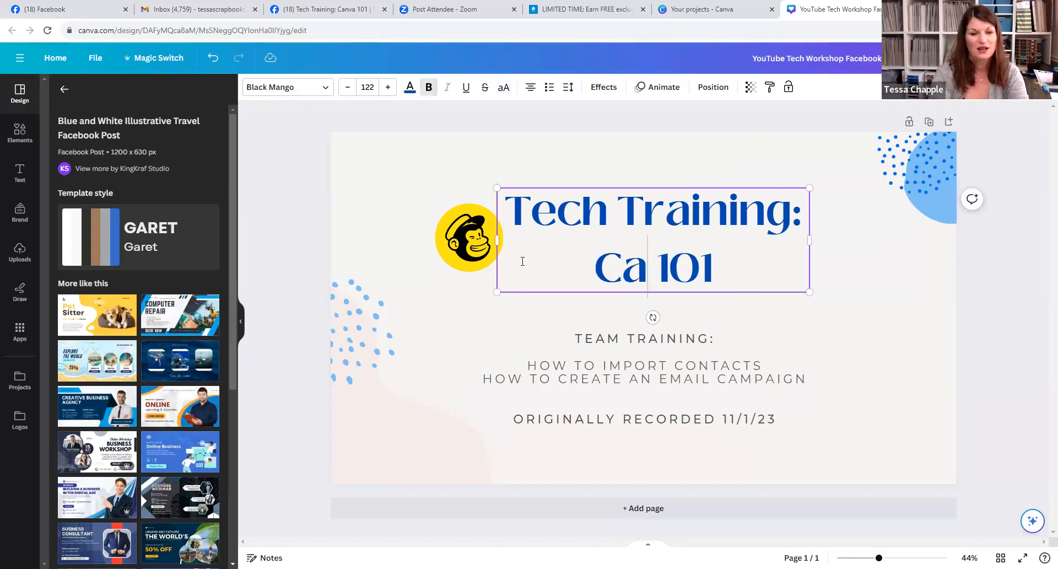
type("va")
Step: Replace the Mailchimp logo with the round Canva logo from the uploads, scaled down and placed left of the heading
left_click(484, 256)
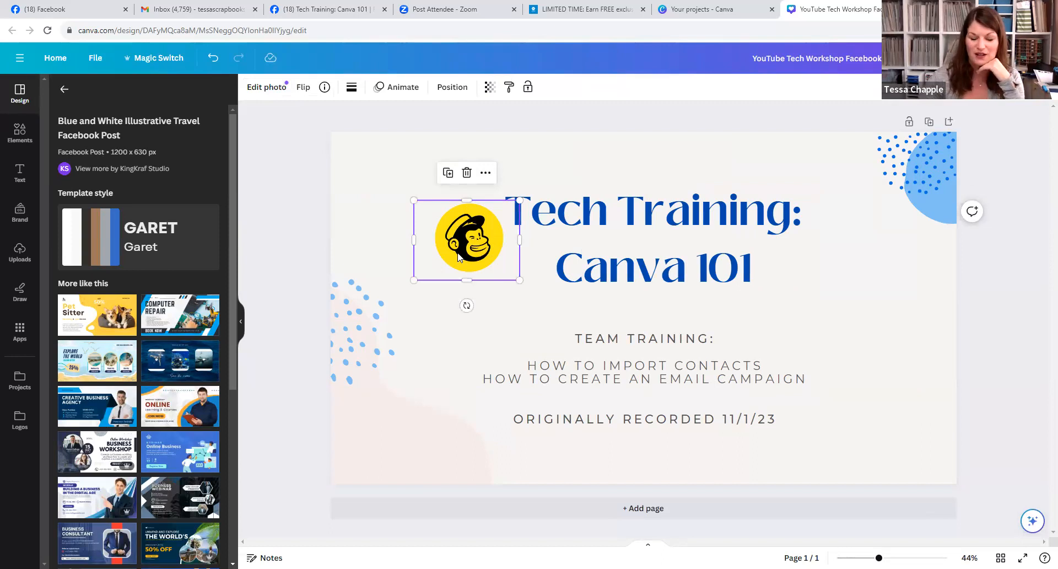
key("Delete")
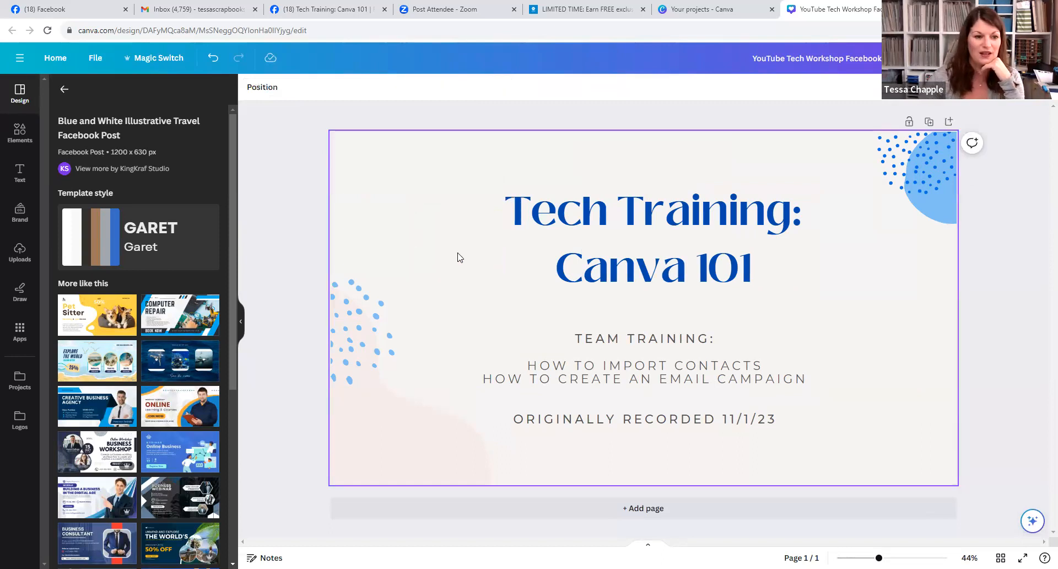
left_click(20, 251)
scroll(145, 282, "down", 10)
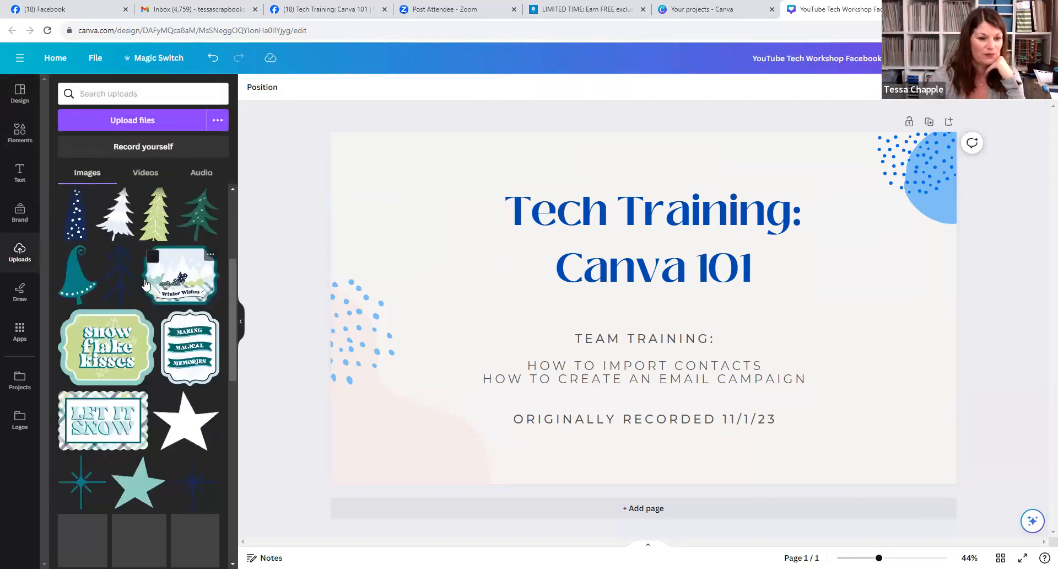
scroll(145, 295, "down", 10)
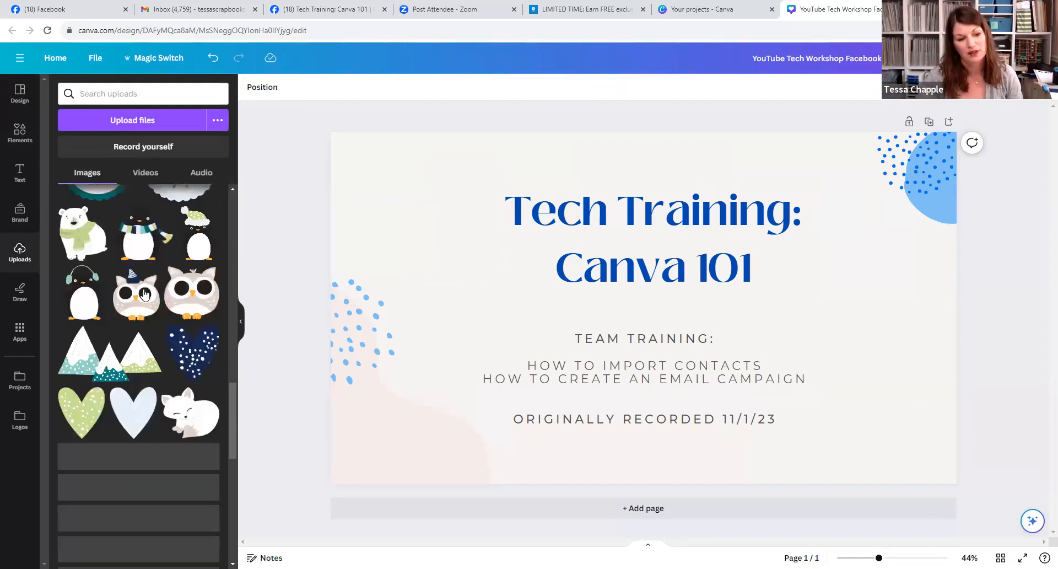
scroll(145, 294, "down", 3)
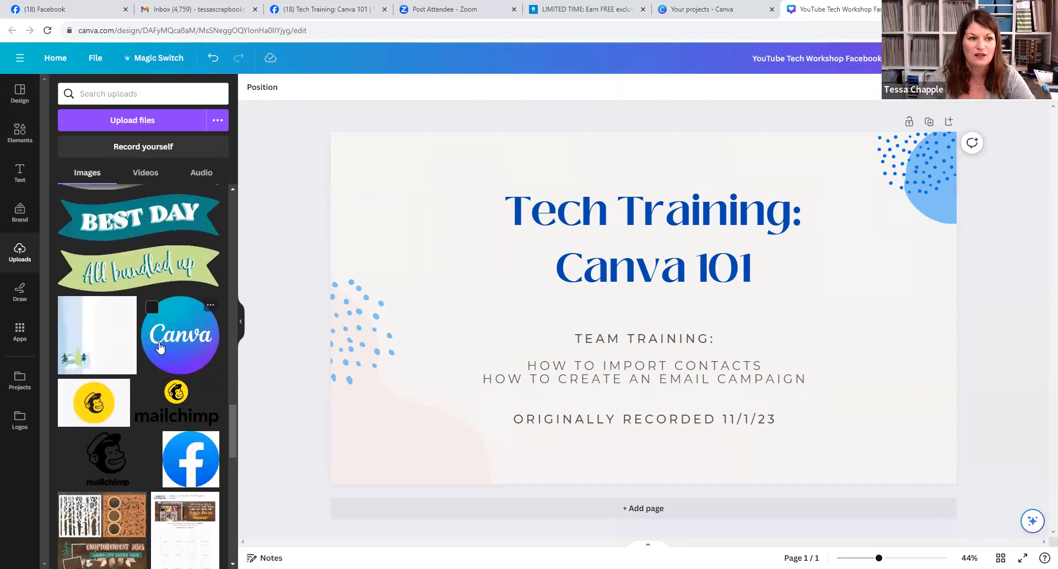
left_click(160, 347)
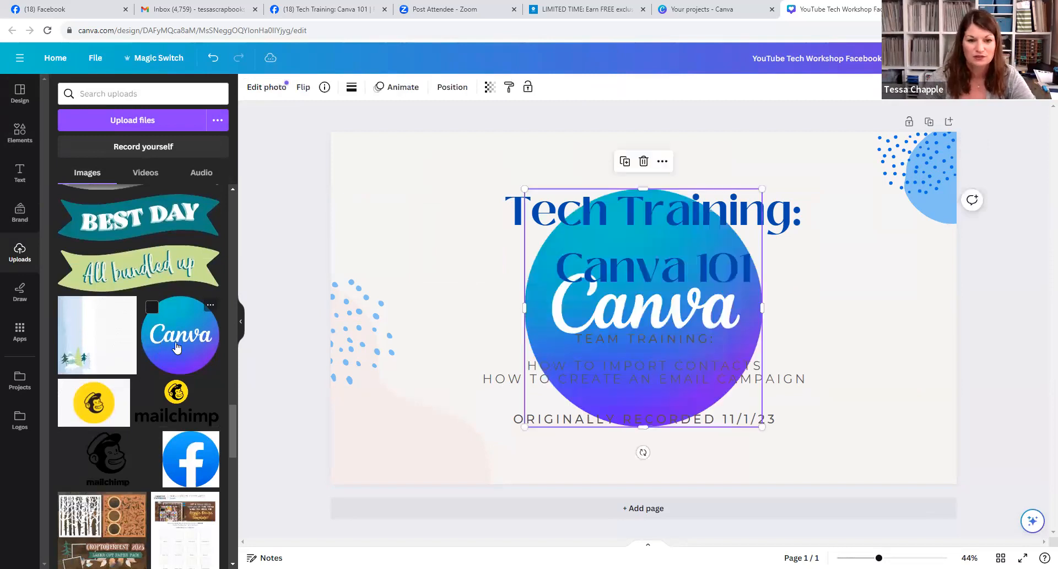
left_click_drag(548, 274, 402, 278)
left_click_drag(381, 422, 445, 264)
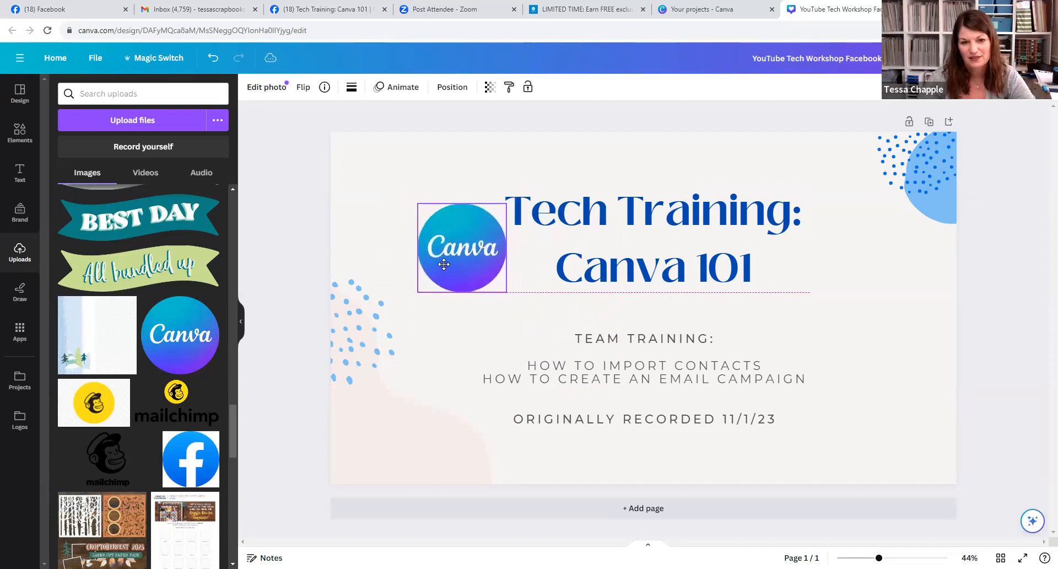
Step: Change the originally recorded date in the training details text to 11/7/23
left_click(739, 423)
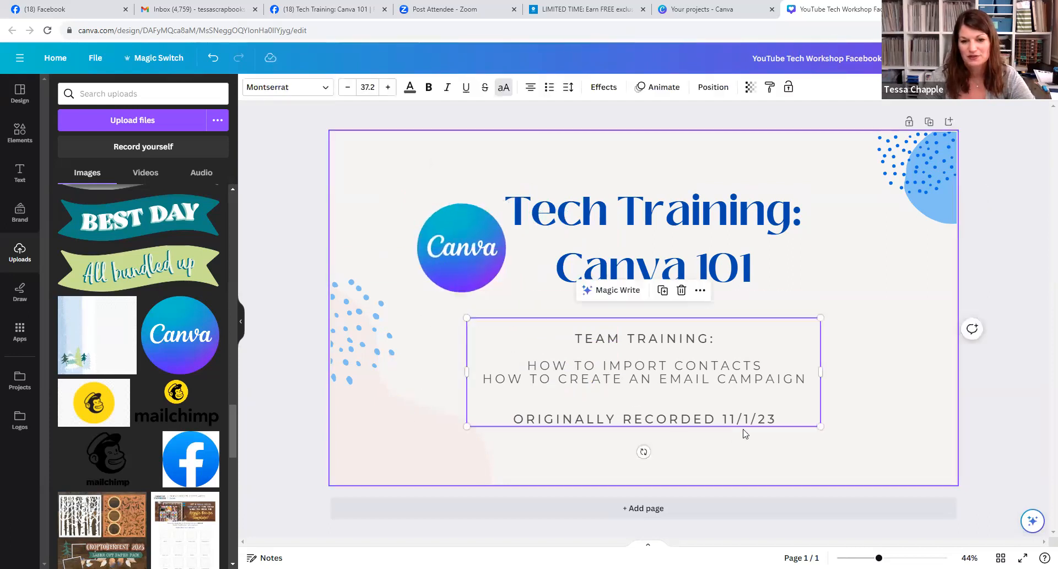
left_click(778, 419)
key("BackSpace")
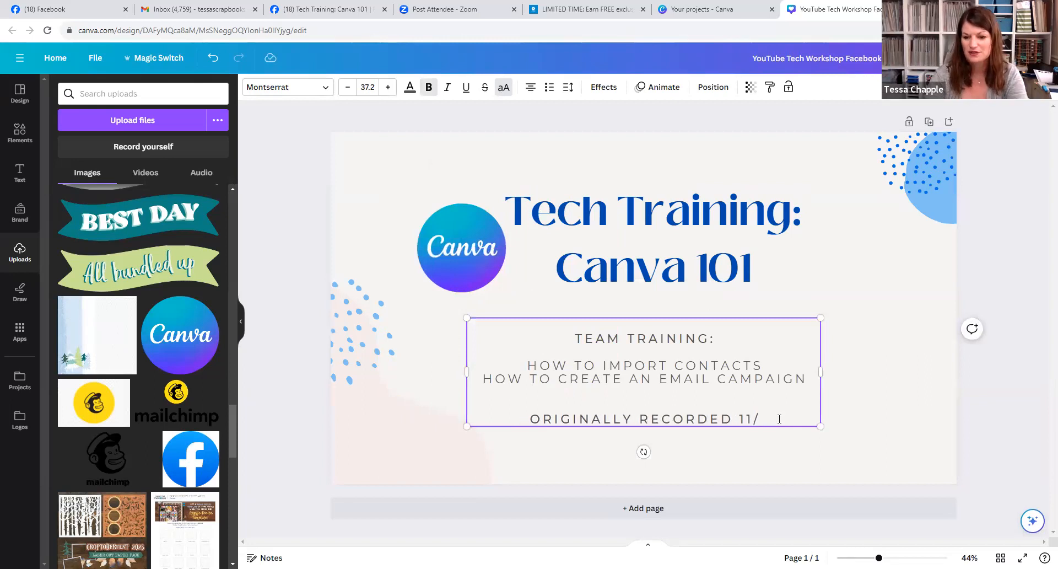
type("7/23")
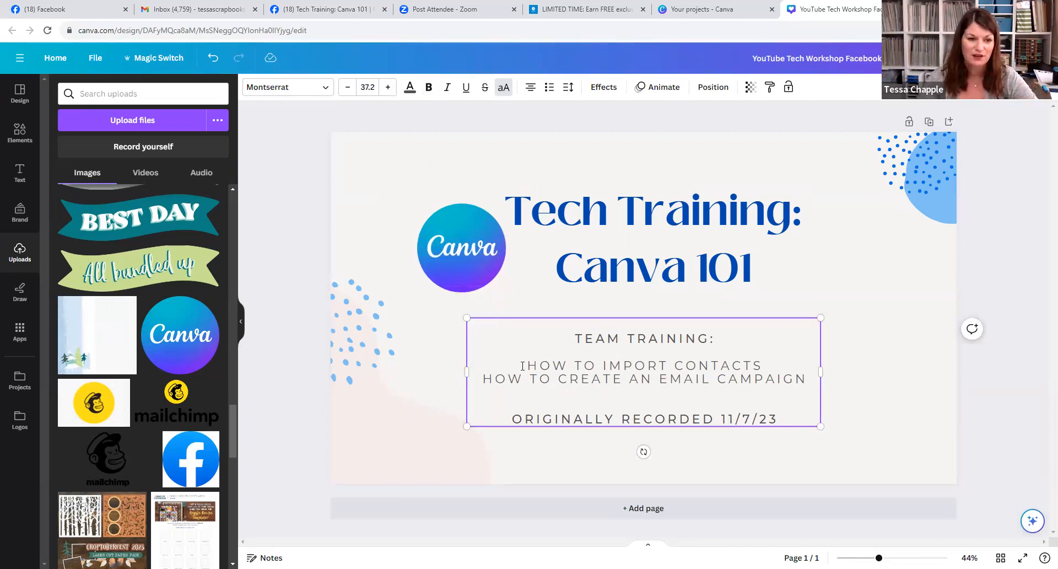
Step: Examine the border and transparency options of the Canva logo and the border options of the blue dotted corner graphic
left_click(466, 264)
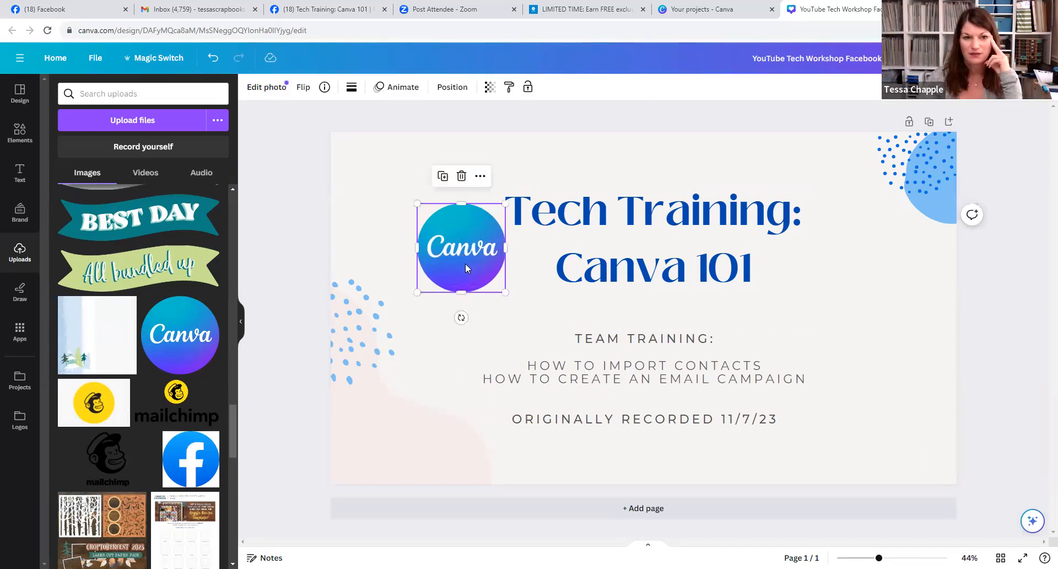
left_click(350, 89)
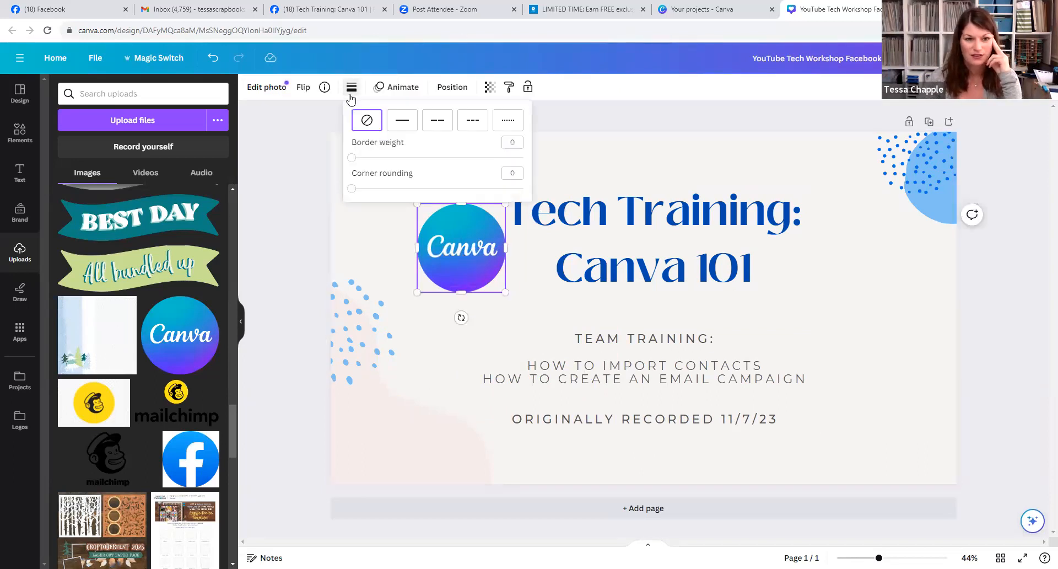
left_click(304, 258)
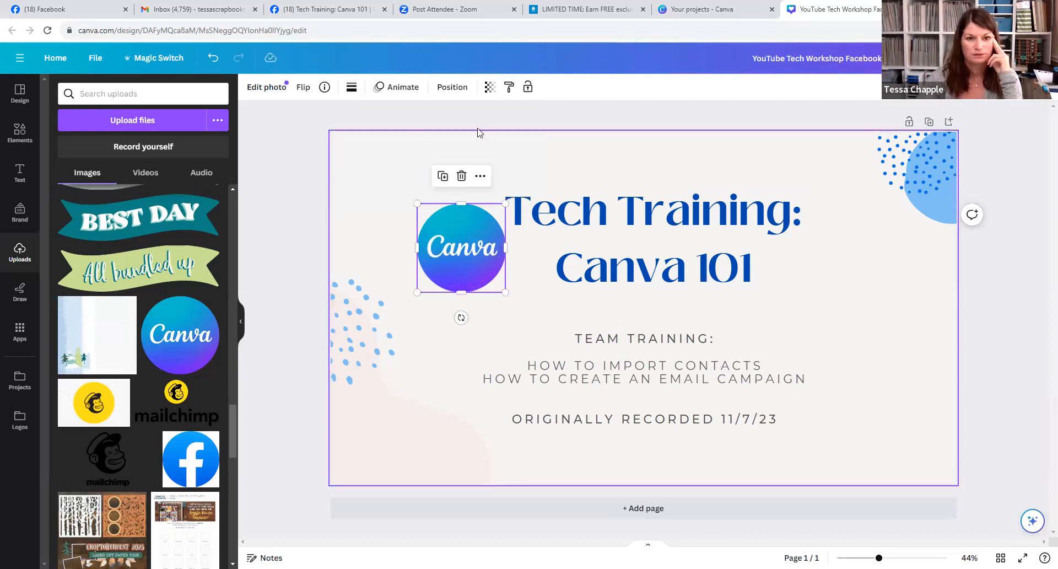
left_click(351, 88)
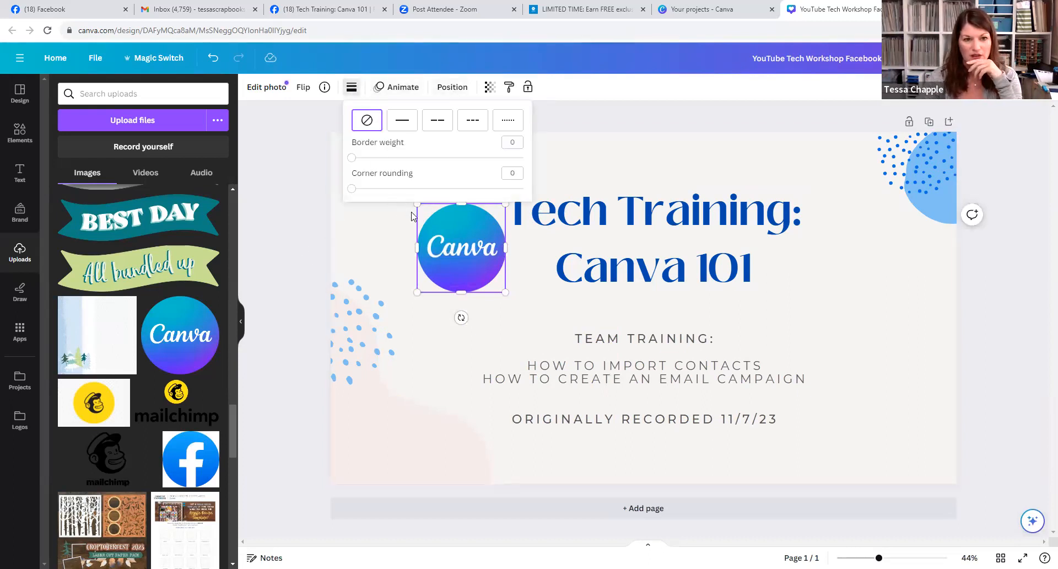
left_click(446, 227)
left_click(872, 194)
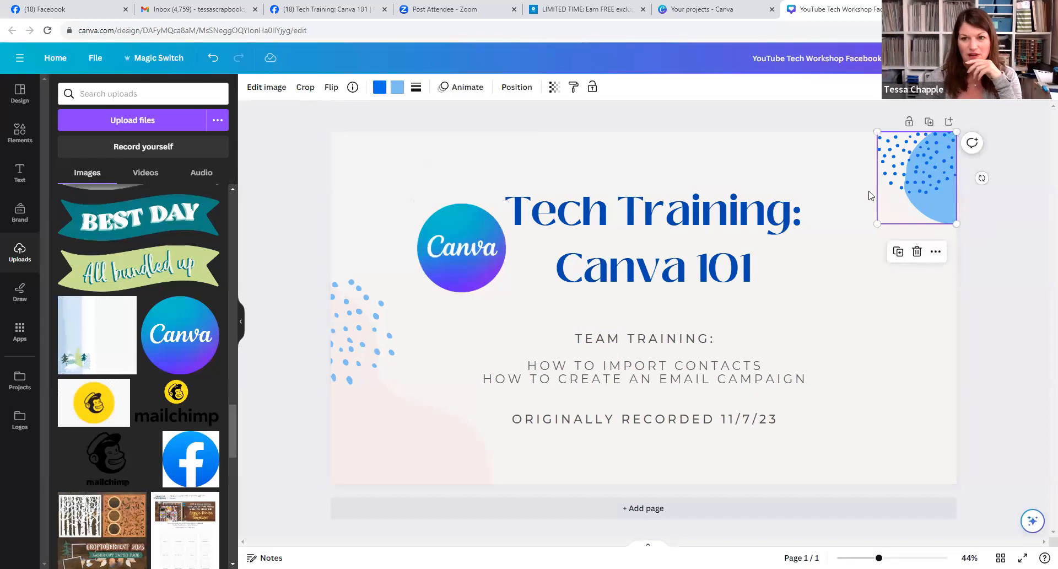
left_click(459, 259)
left_click(489, 89)
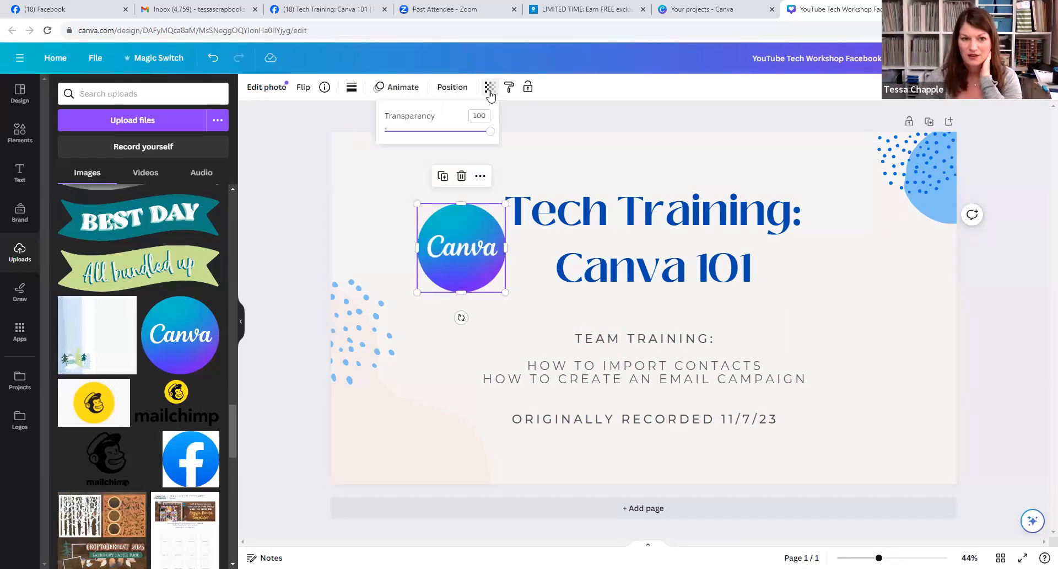
left_click(917, 171)
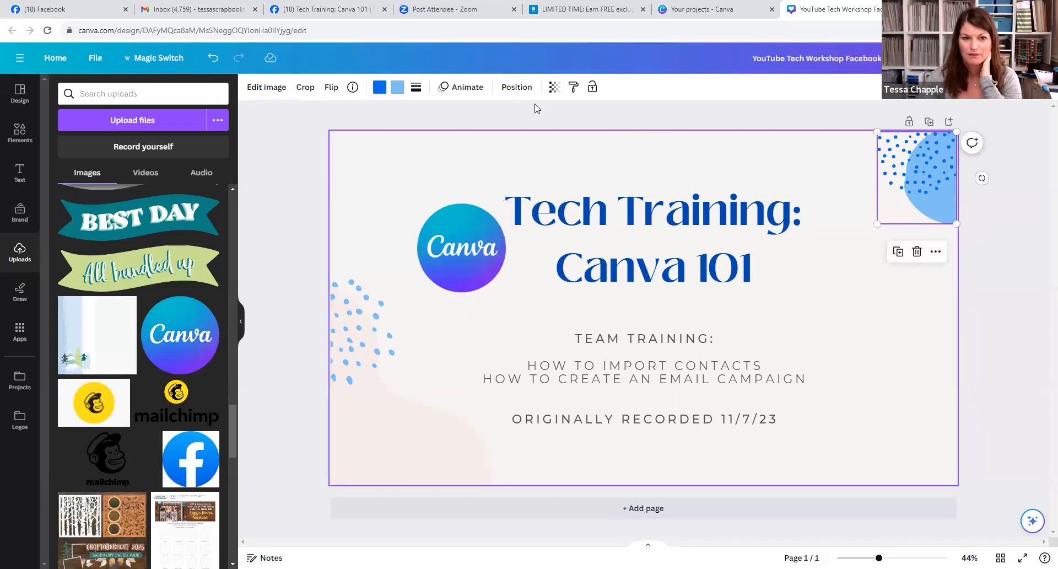
left_click(416, 89)
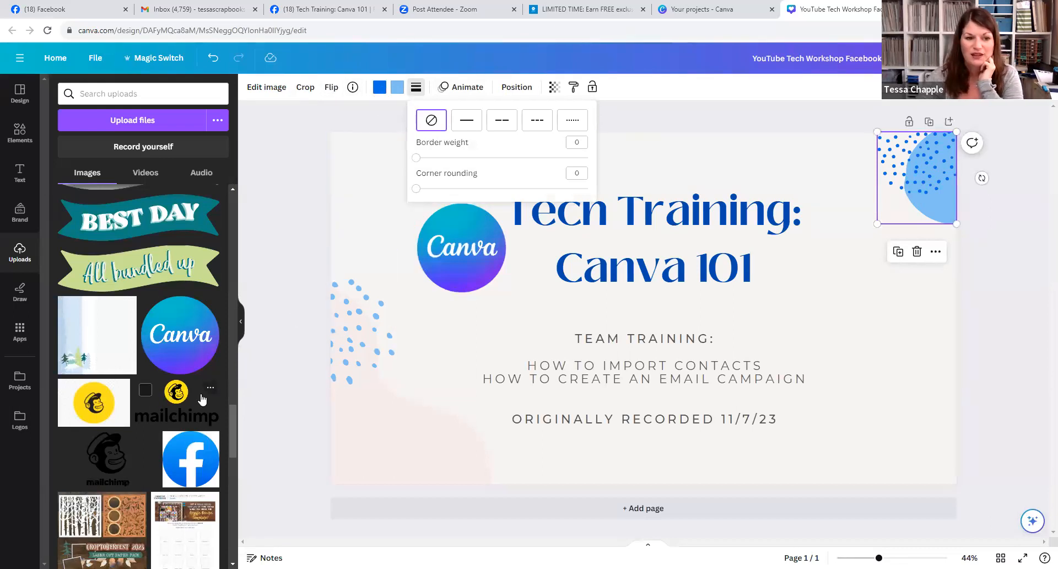
left_click_drag(201, 399, 378, 380)
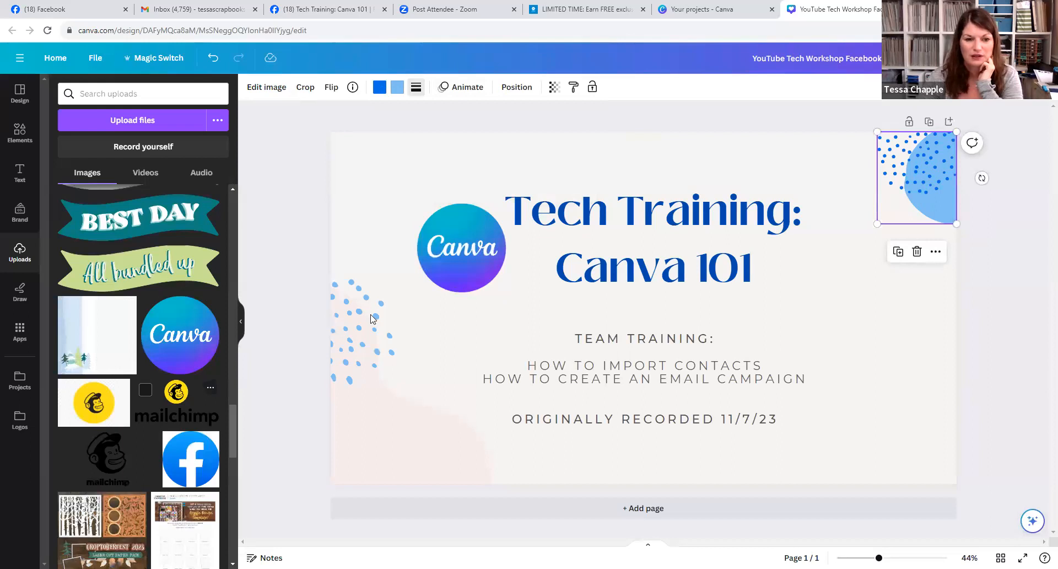
Step: Place the yellow Mailchimp logo on the banner to examine its border, transparency and animation options, and delete it
left_click_drag(120, 400, 392, 381)
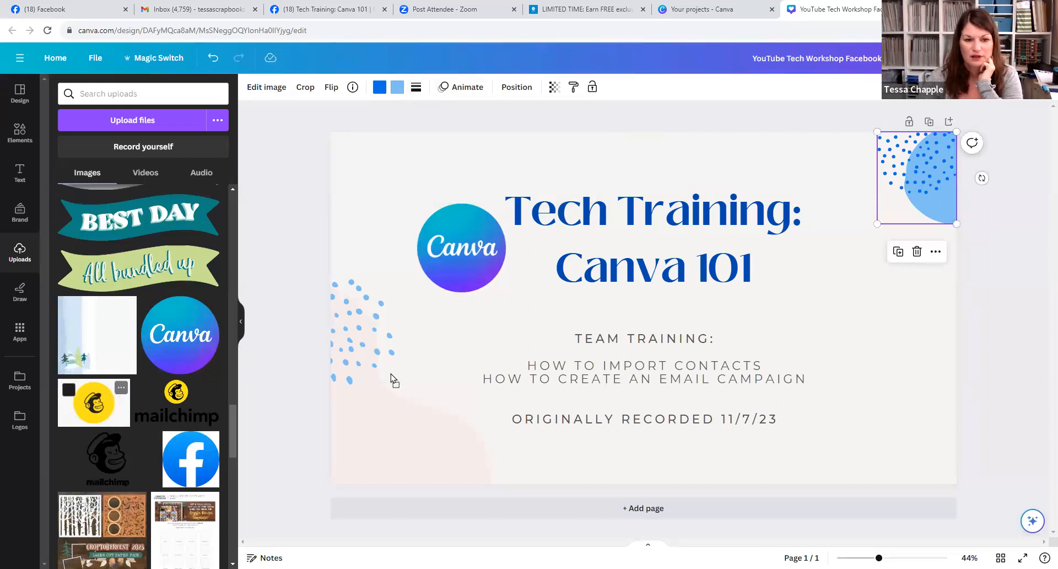
left_click(353, 89)
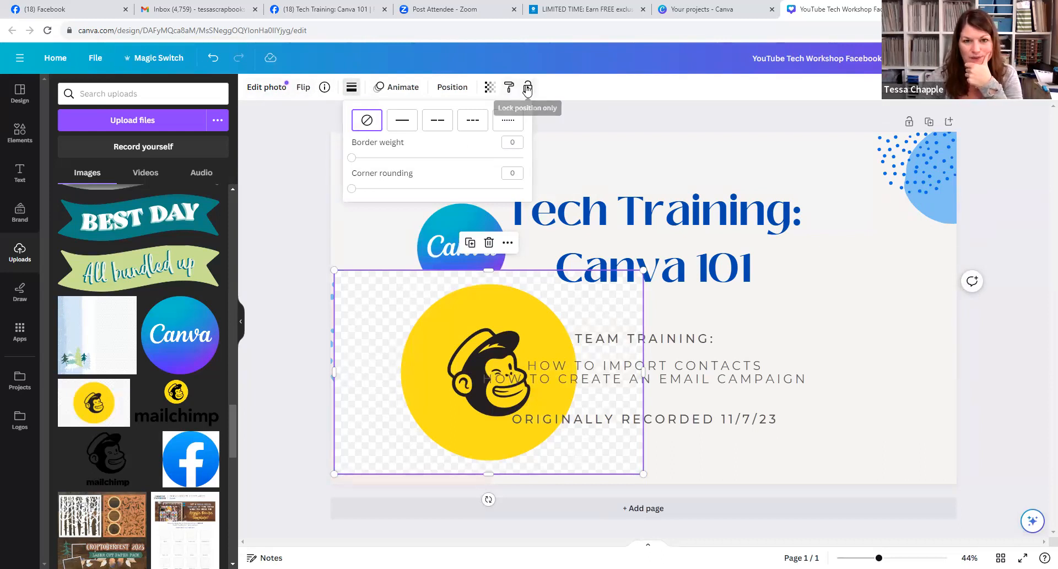
left_click(489, 87)
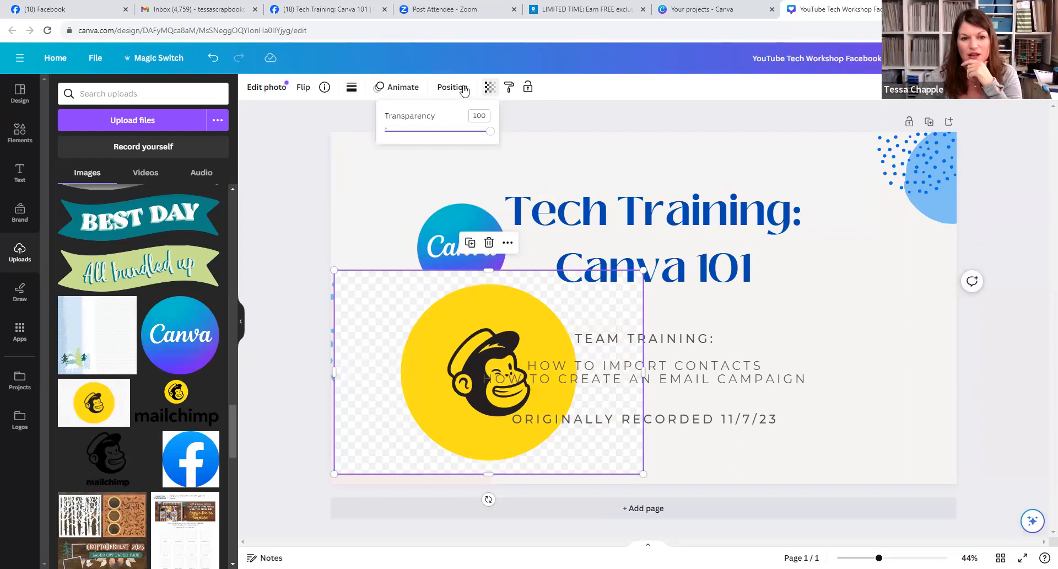
left_click(463, 88)
left_click(393, 88)
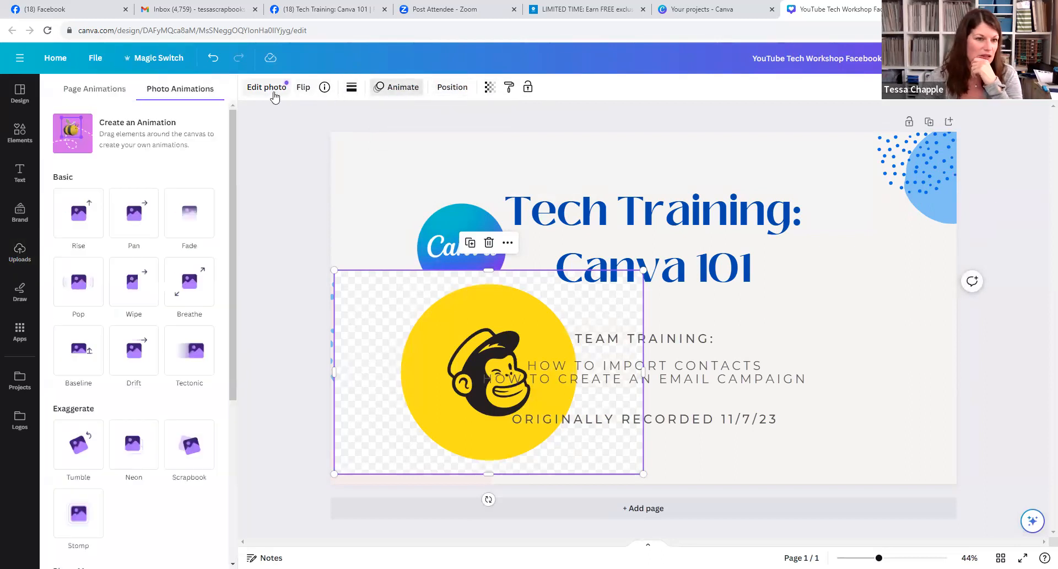
left_click(302, 91)
left_click(325, 88)
left_click(351, 88)
left_click(336, 219)
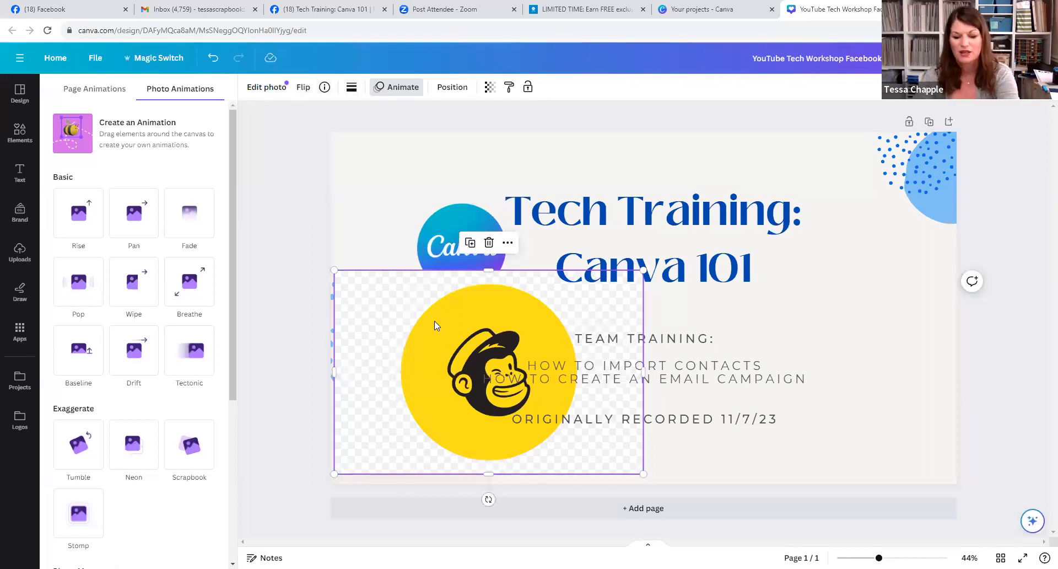
key("Delete")
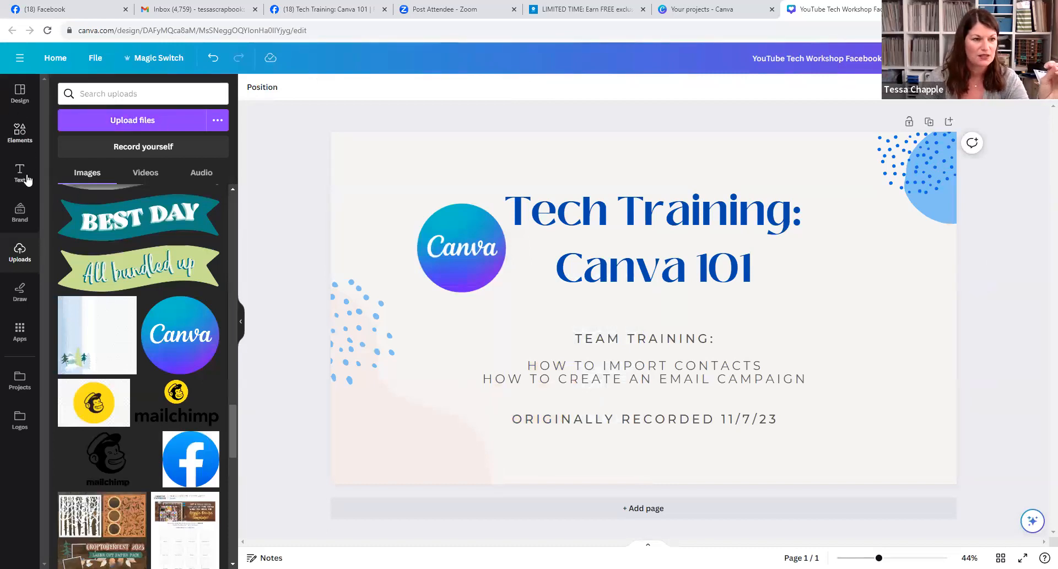
Step: Open the Untitled Design Instagram post from the projects and try shifting its sticker photos, undoing the moves
left_click(62, 59)
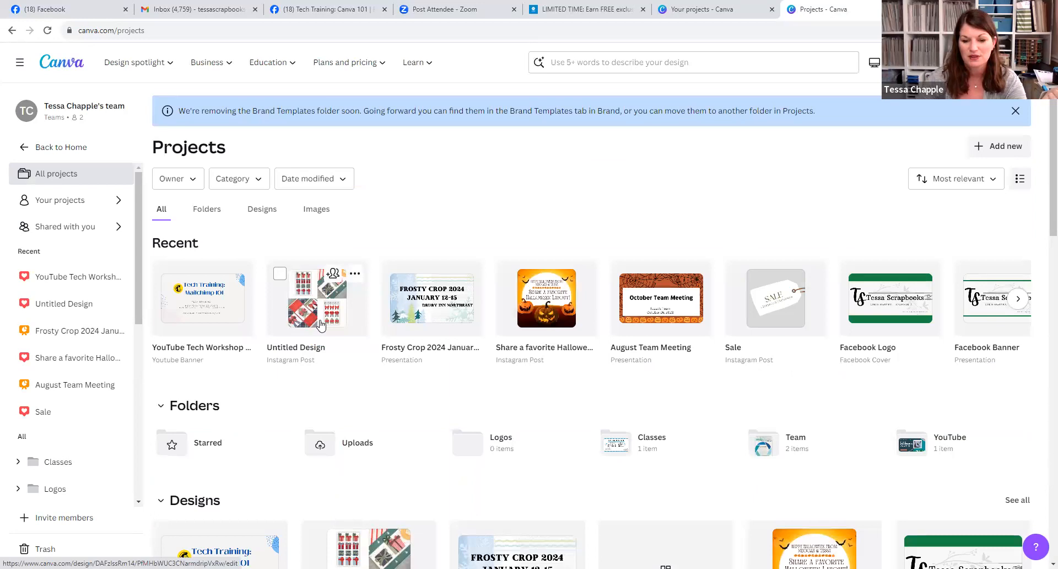
left_click(320, 325)
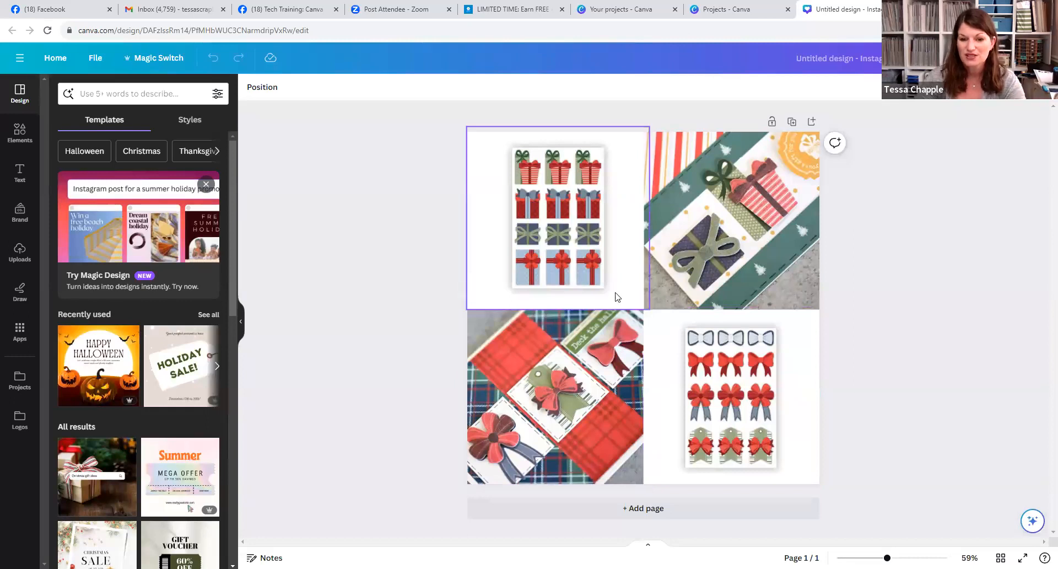
left_click(584, 247)
mouse_move(585, 247)
left_mouse_down()
mouse_move(543, 244)
mouse_move(583, 248)
left_mouse_up()
left_click_drag(722, 376, 726, 382)
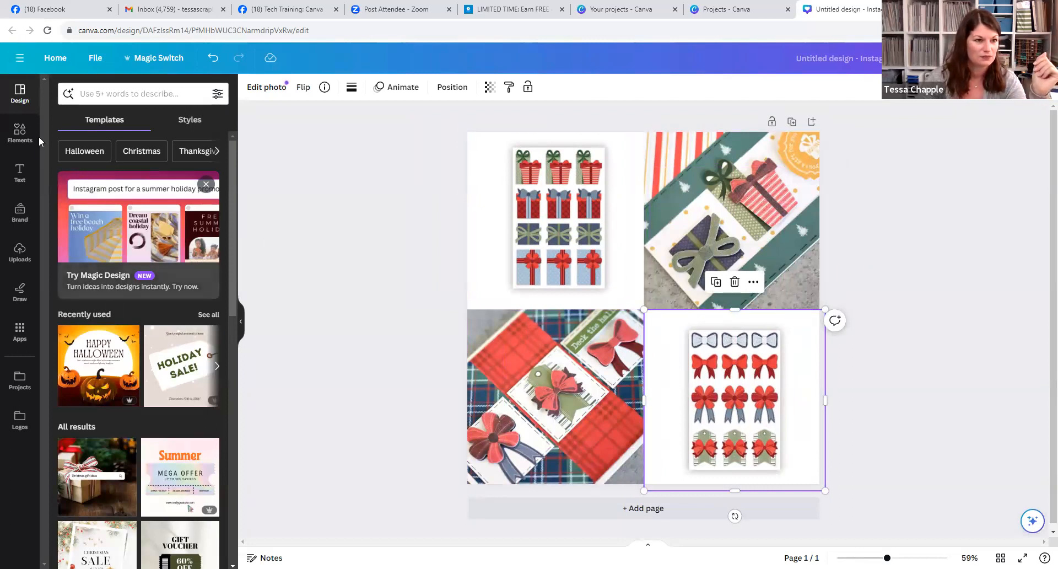
left_click(210, 65)
left_click(210, 60)
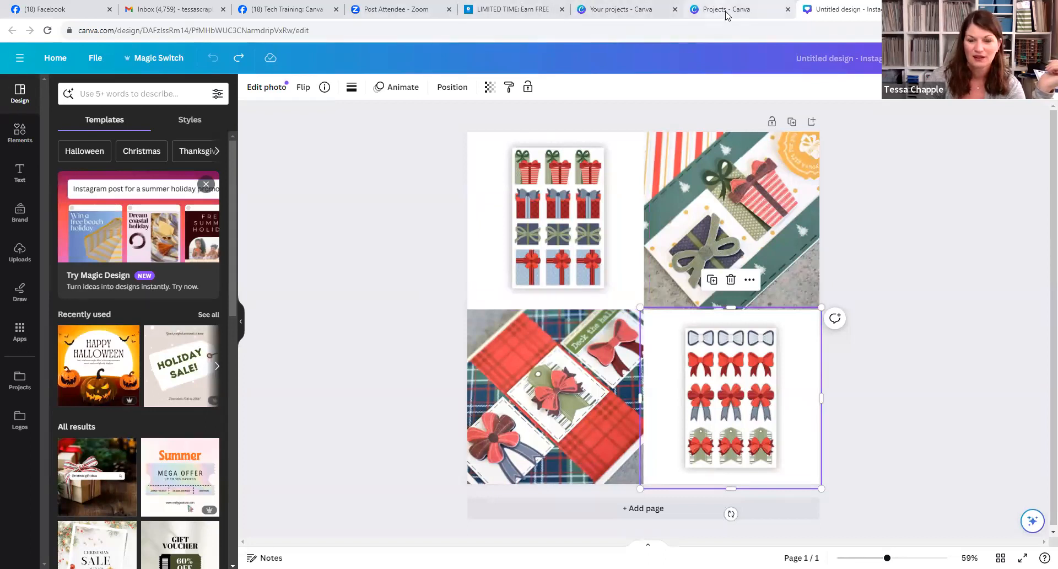
Step: Return to the projects overview and open the "Frosty Crop 2024 January 12-15" presentation
mouse_move(751, 17)
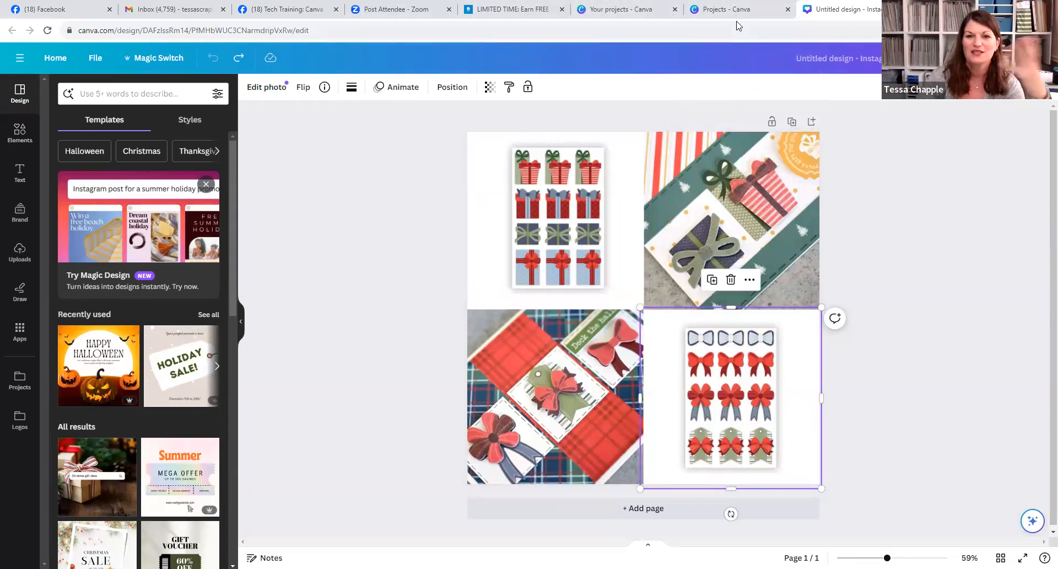
left_click(743, 11)
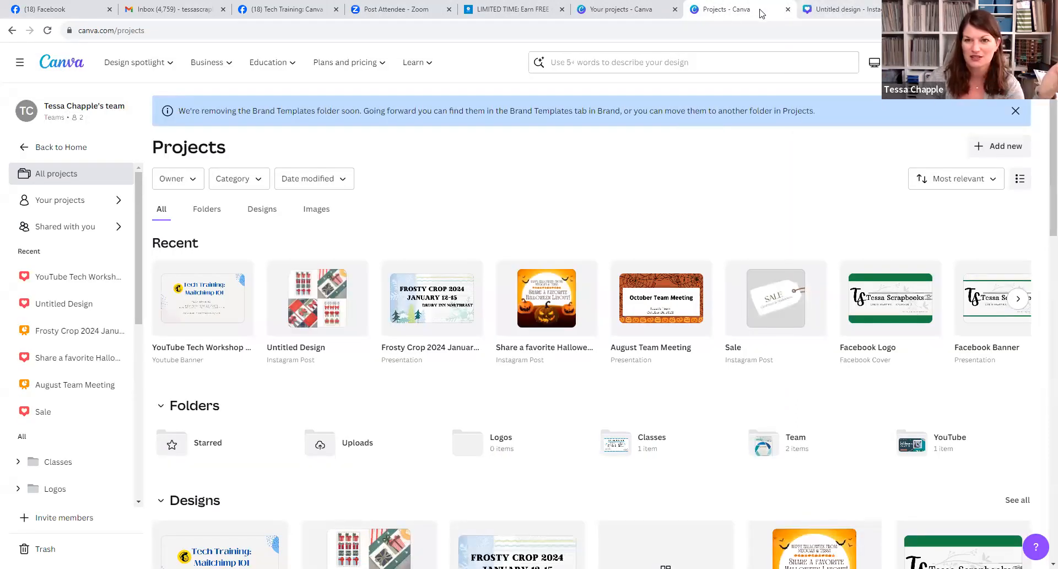
left_click(451, 322)
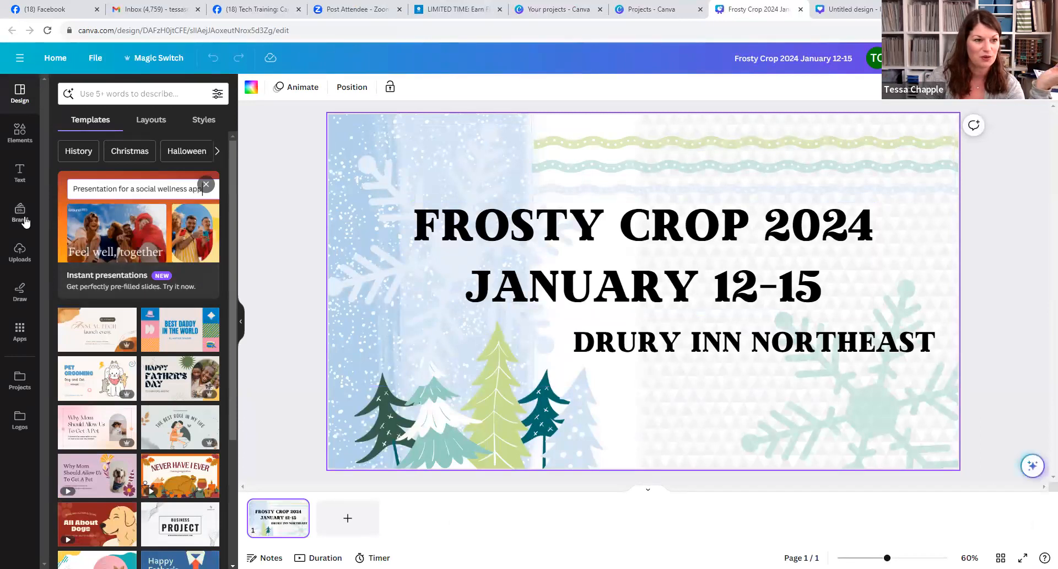
Step: Look through the uploaded images for the winter artwork used in the Frosty Crop design, including the trees, wavy borders and background
left_click(25, 254)
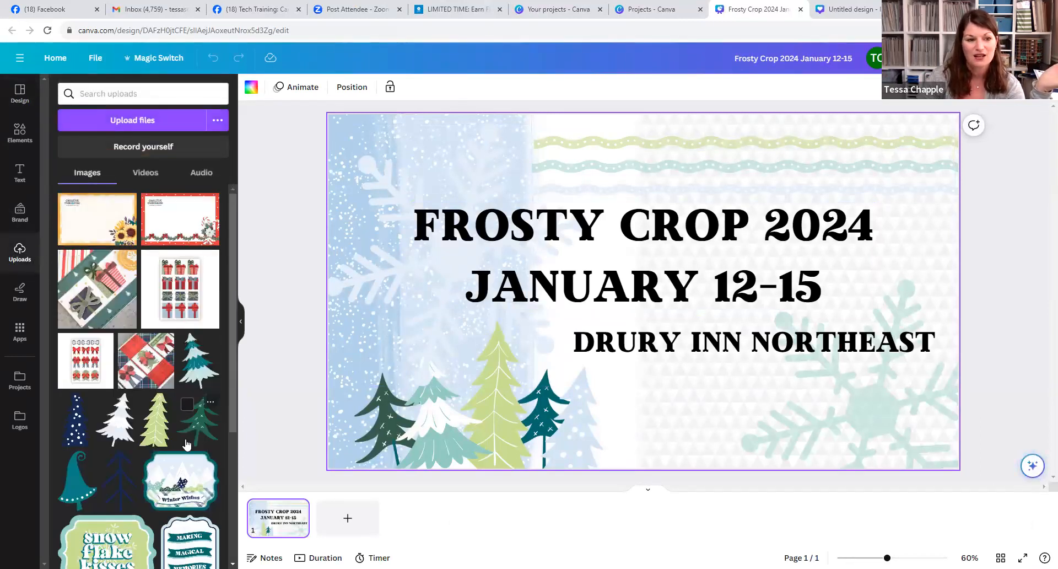
scroll(186, 442, "down", 1)
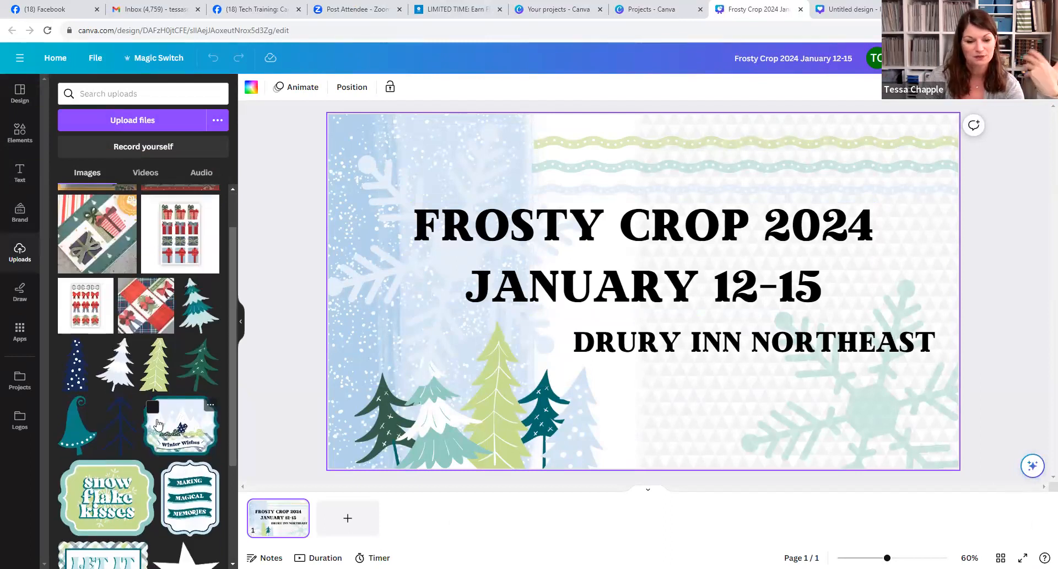
scroll(157, 416, "down", 5)
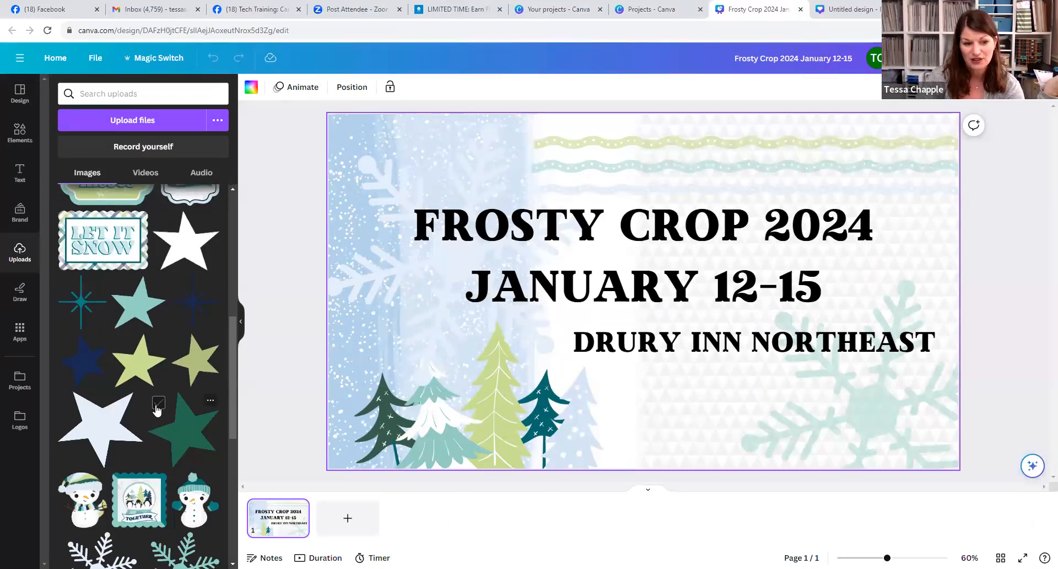
scroll(157, 408, "down", 8)
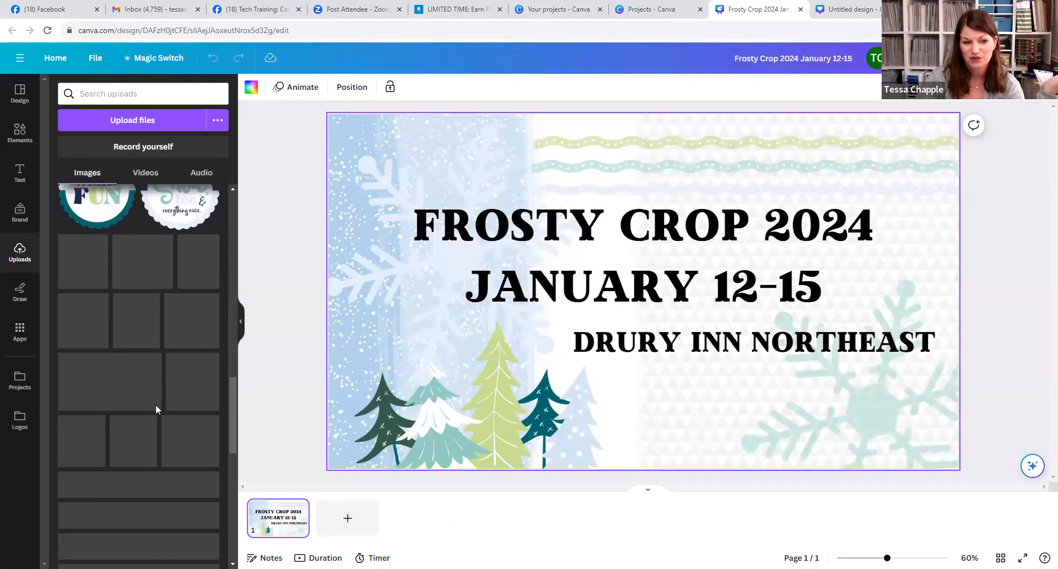
scroll(156, 386, "down", 2)
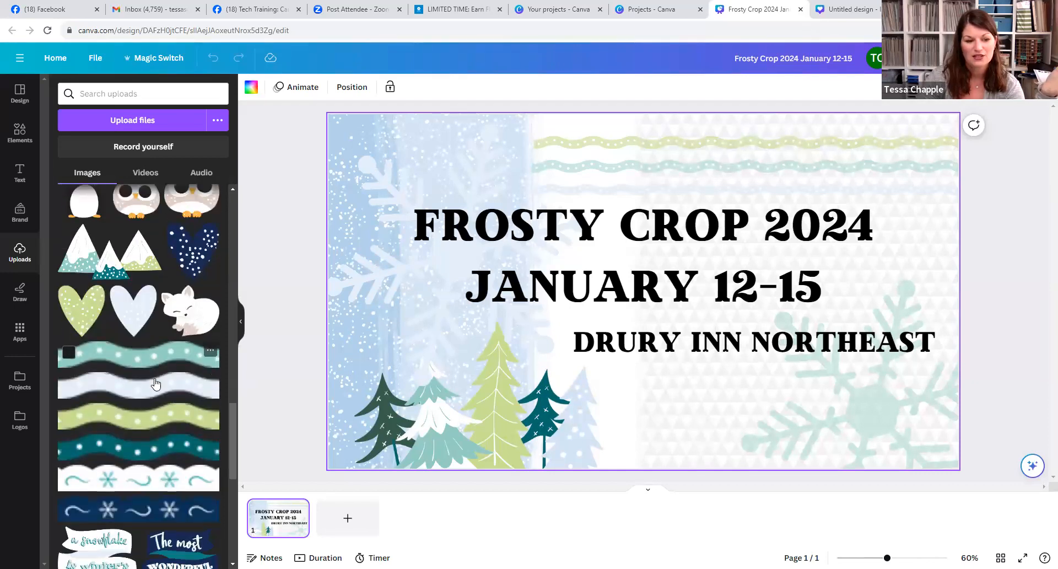
scroll(156, 384, "down", 6)
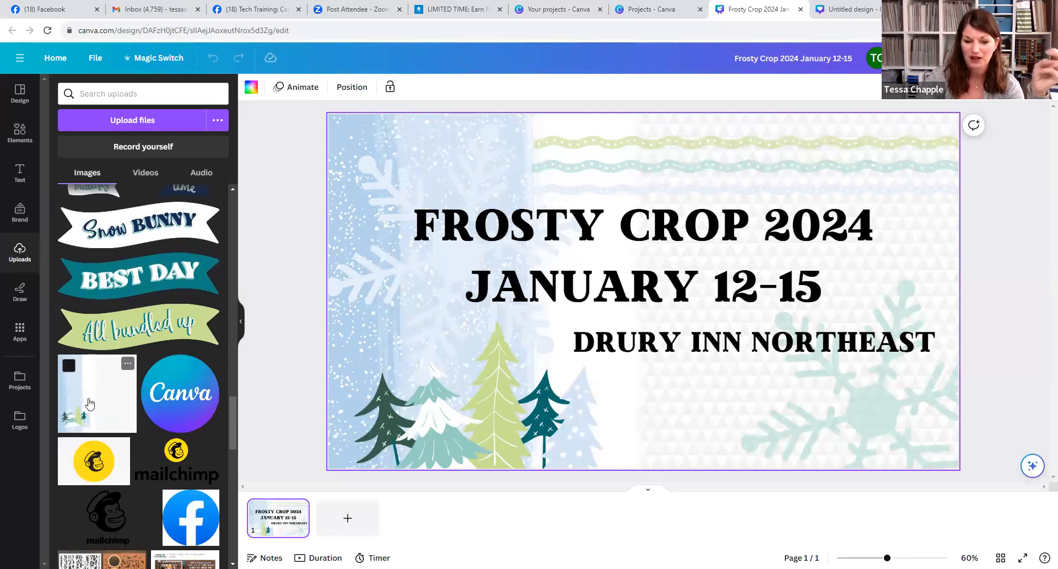
left_click_drag(89, 404, 390, 417)
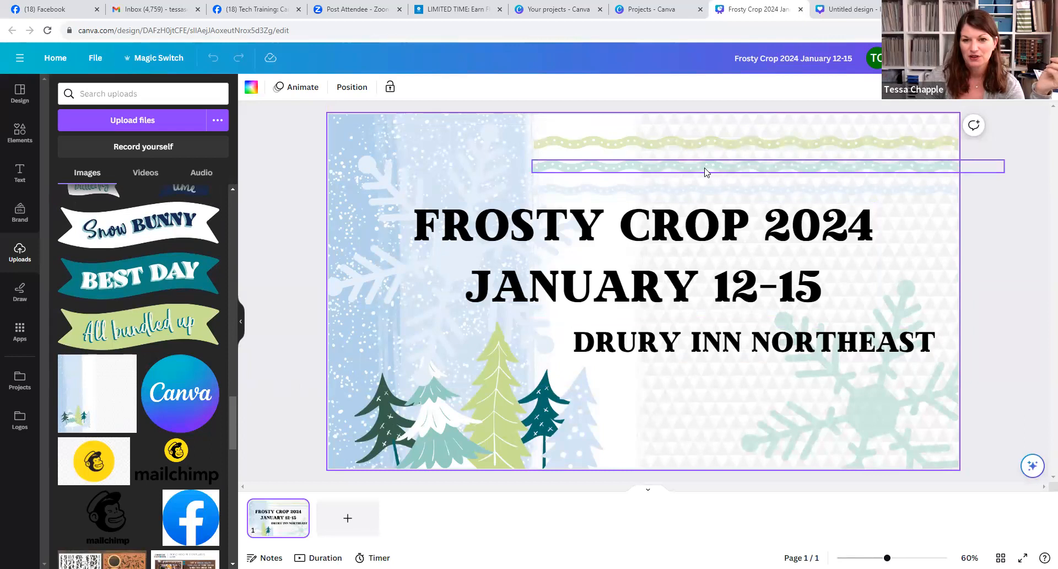
scroll(168, 327, "up", 4)
scroll(168, 325, "up", 6)
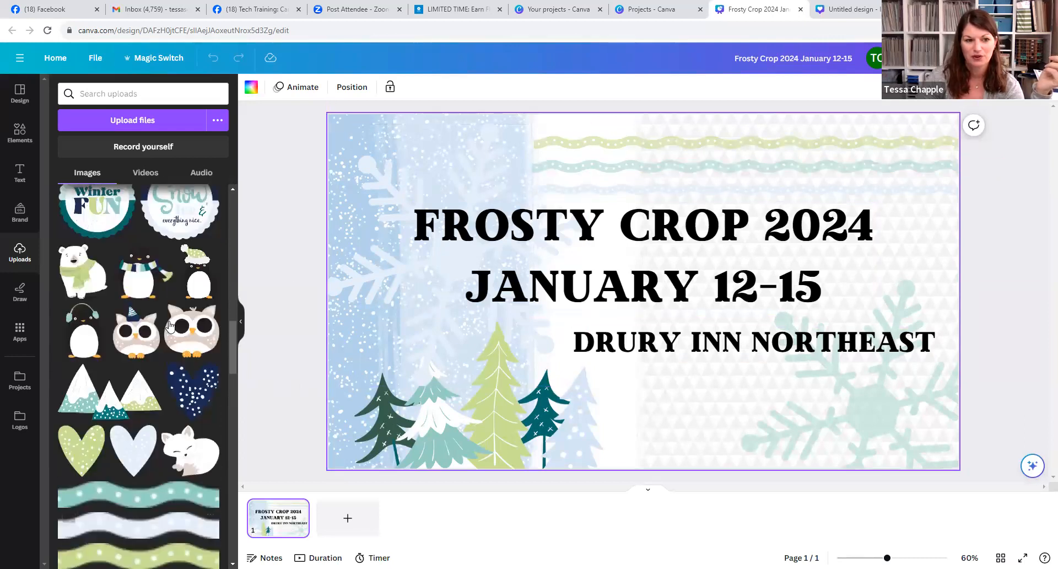
scroll(168, 325, "down", 3)
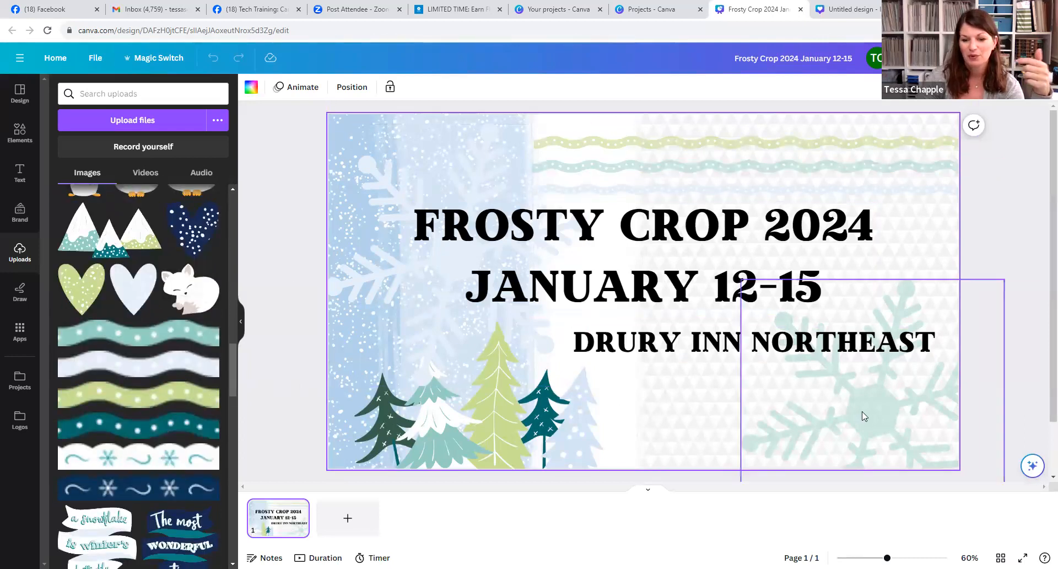
Step: Move the large teal snowflake slightly left and up, and set its transparency to 32
left_click_drag(862, 411, 841, 408)
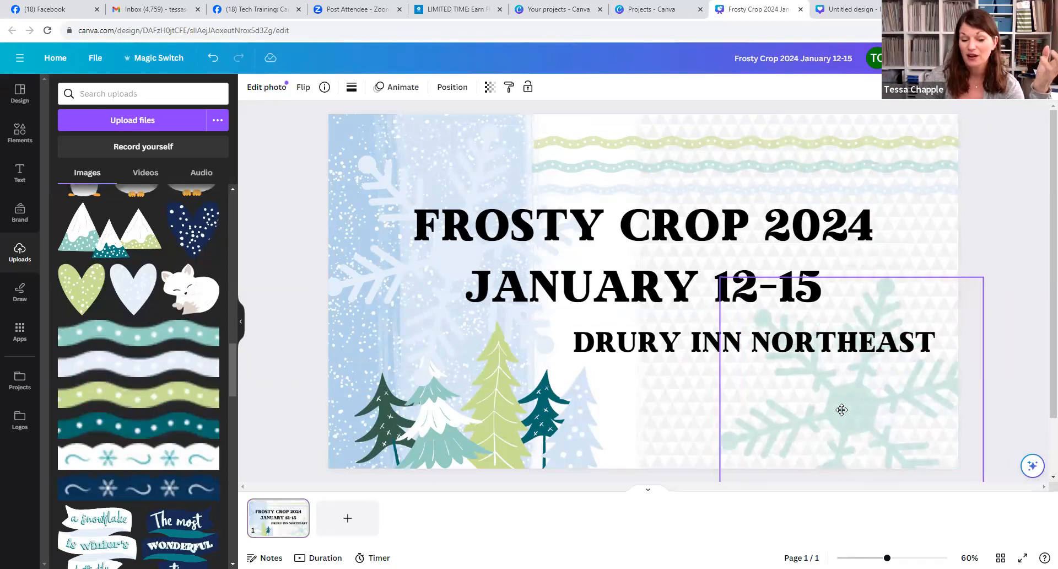
left_click(489, 88)
mouse_move(431, 136)
left_mouse_down()
mouse_move(486, 133)
mouse_move(419, 135)
left_mouse_up()
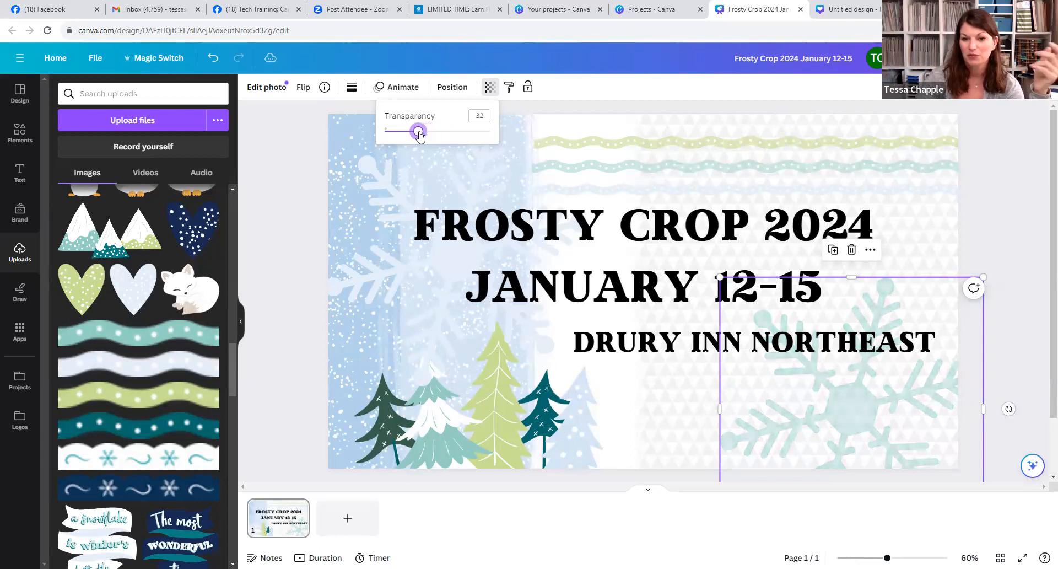
Step: Bring the large teal snowflake to the front of all layers
left_click(847, 408)
right_click(846, 409)
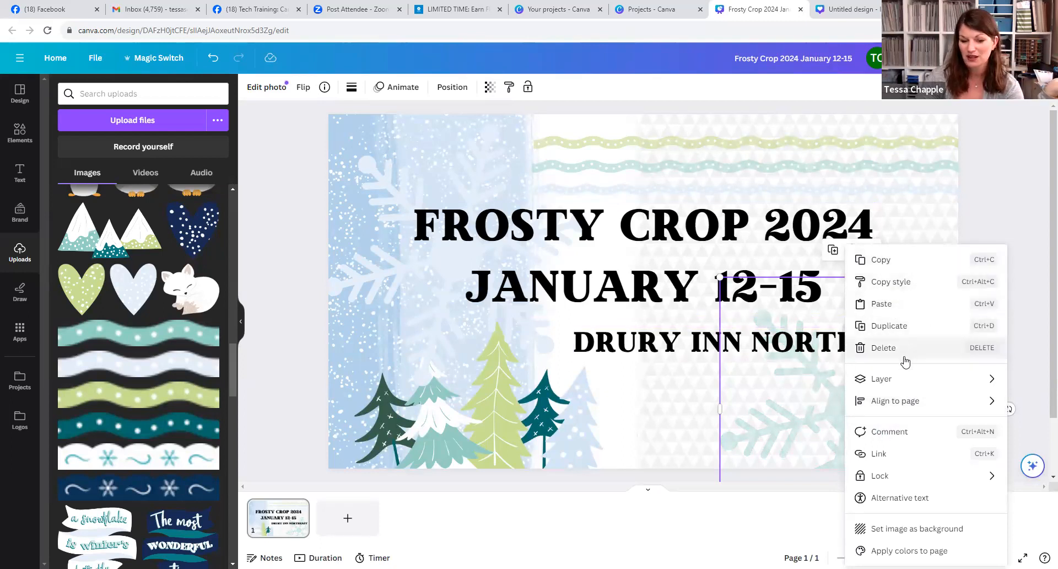
mouse_move(906, 384)
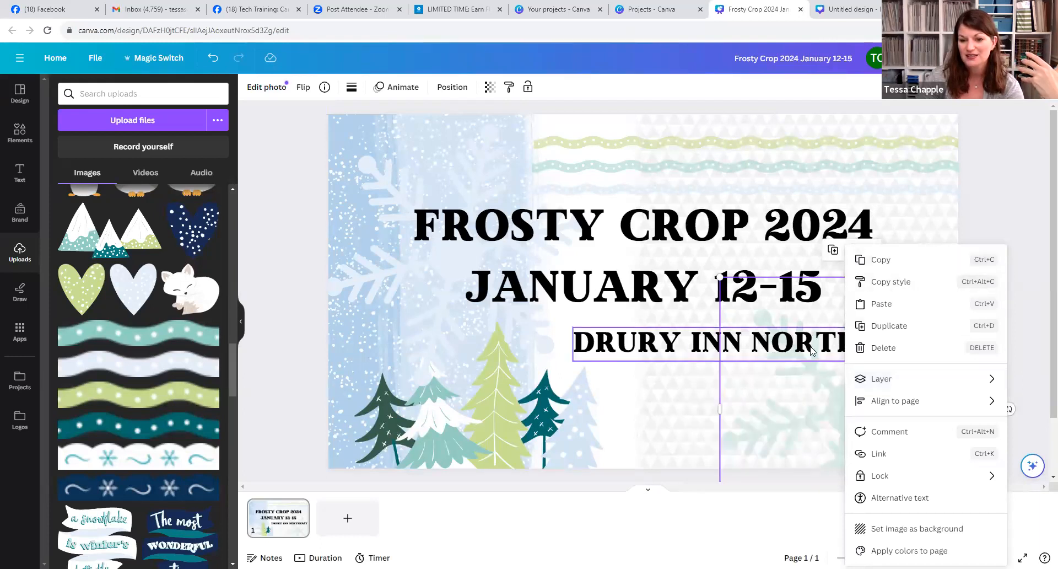
right_click(753, 405)
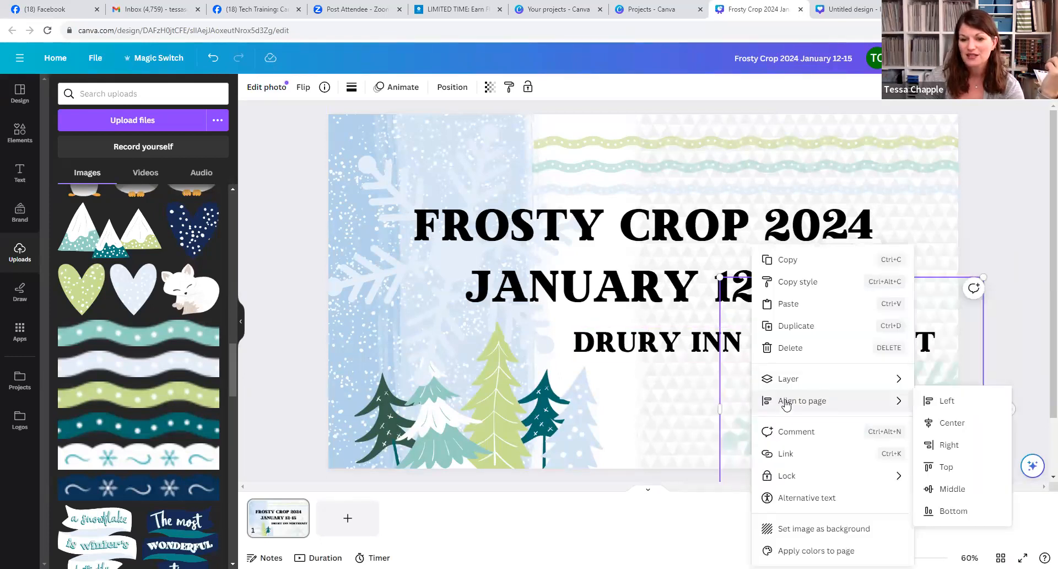
mouse_move(869, 386)
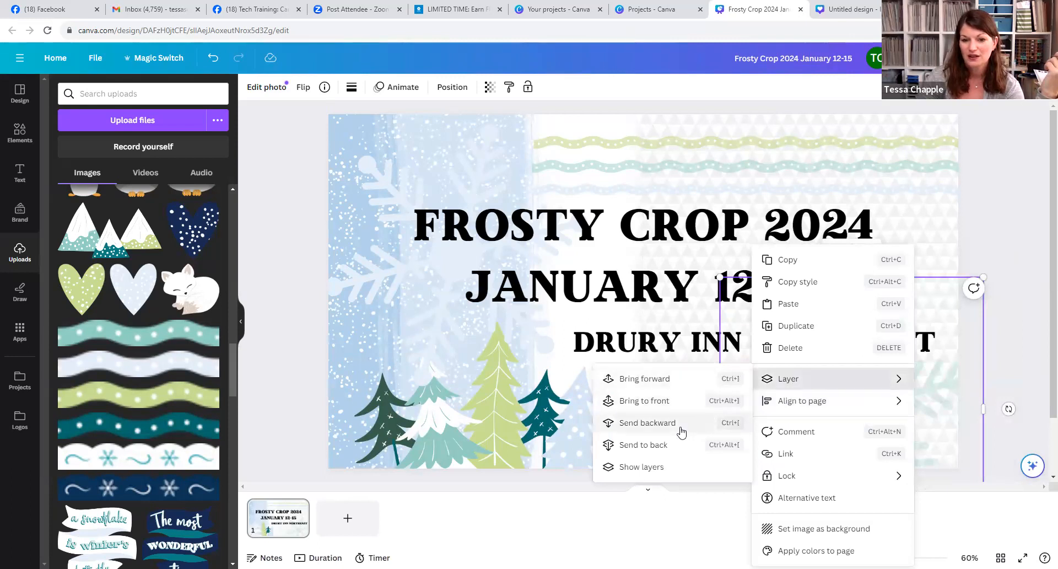
left_click(668, 402)
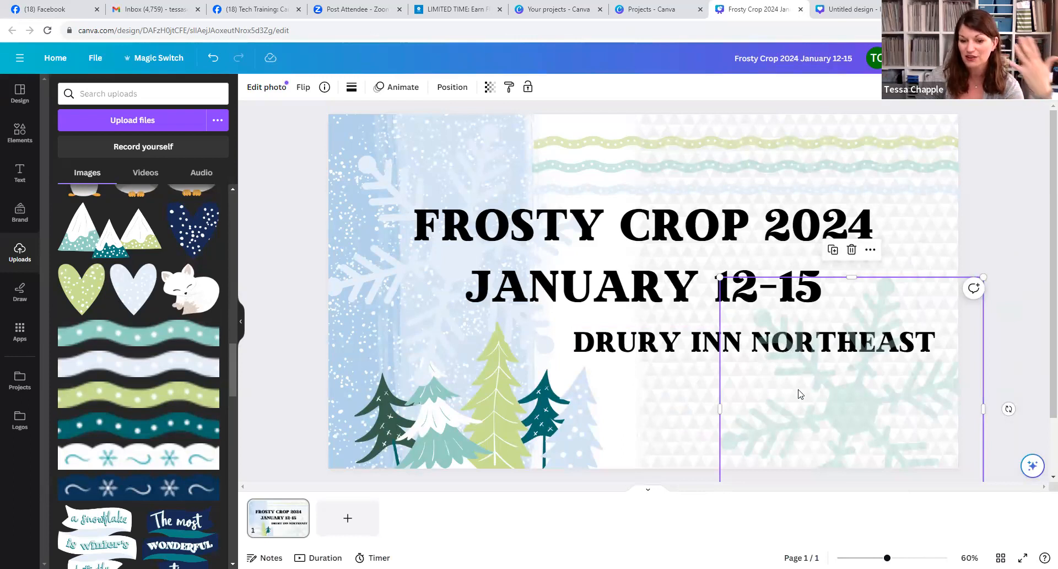
Step: Set the teal snowflake's transparency to 95 and send it one layer backward, behind the "Drury Inn Northeast" text
left_click(490, 87)
left_click_drag(413, 134, 485, 133)
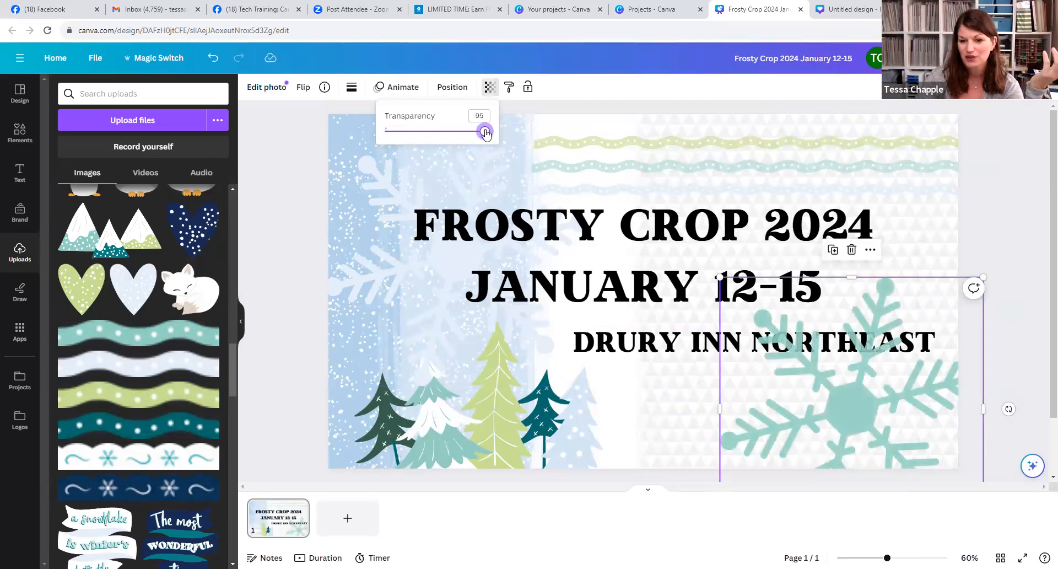
right_click(788, 385)
mouse_move(805, 390)
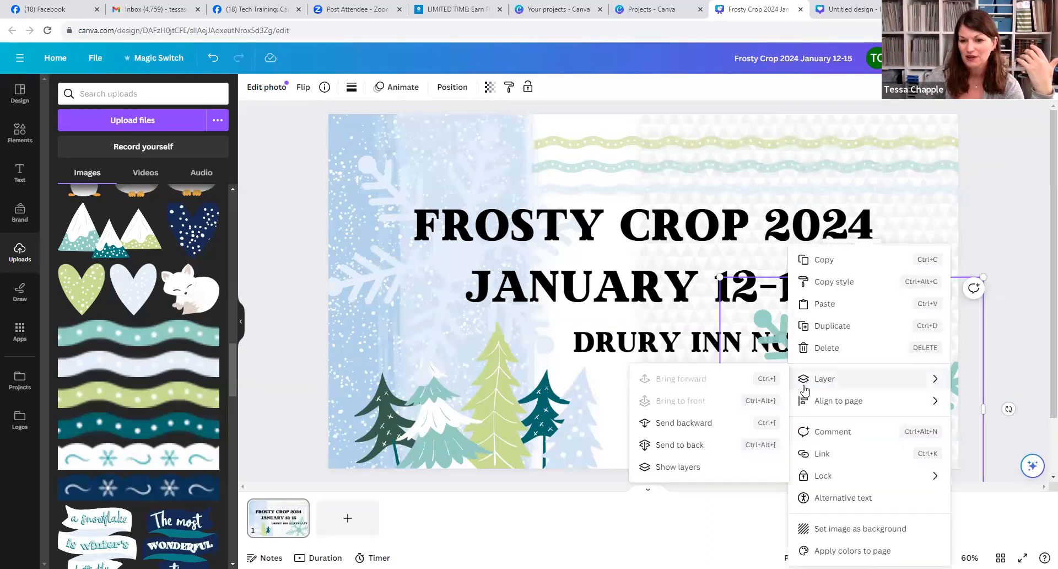
left_click(713, 428)
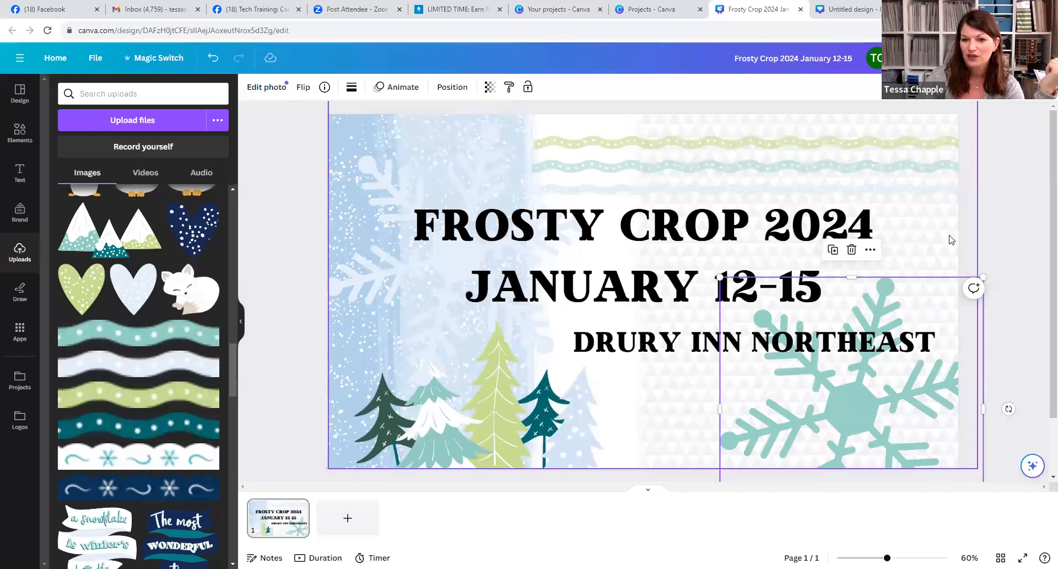
Step: Examine the fonts available for the "Frosty Crop 2024 January 12-15" heading, including document, recently used, Brand Kit and popular fonts
left_click(620, 246)
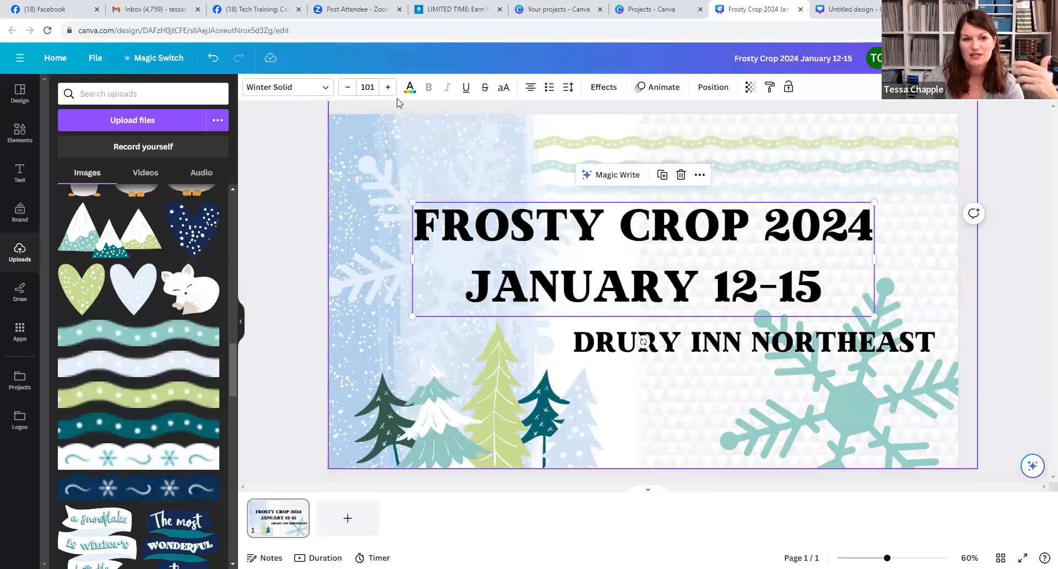
left_click(324, 88)
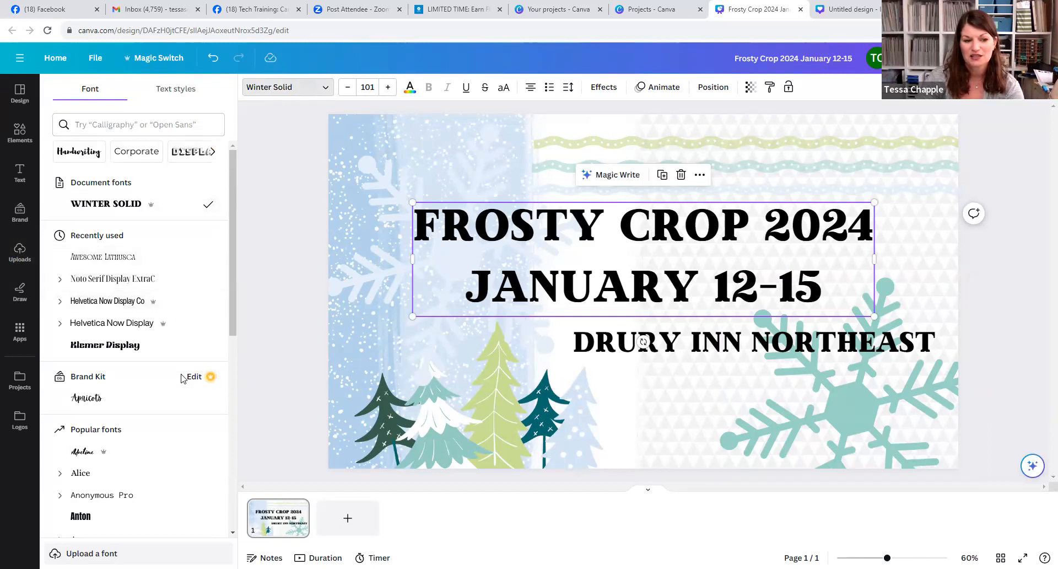
scroll(182, 380, "down", 1)
scroll(182, 379, "down", 1)
scroll(182, 385, "down", 1)
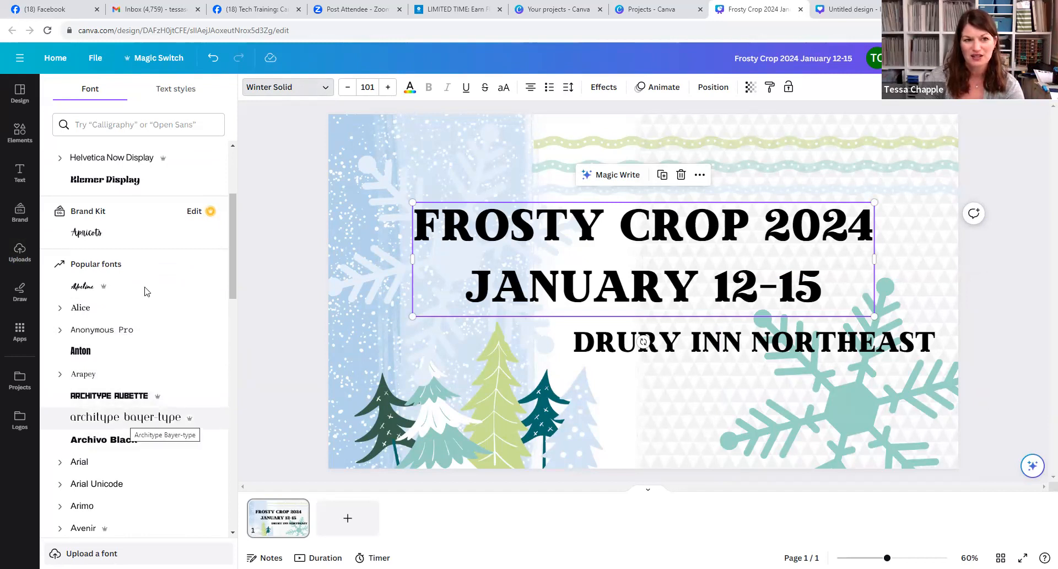
Step: Reduce the "Frosty Crop 2024 January 12-15" heading's font size to about 94.9 and display its text color choices
scroll(129, 423, "up", 3)
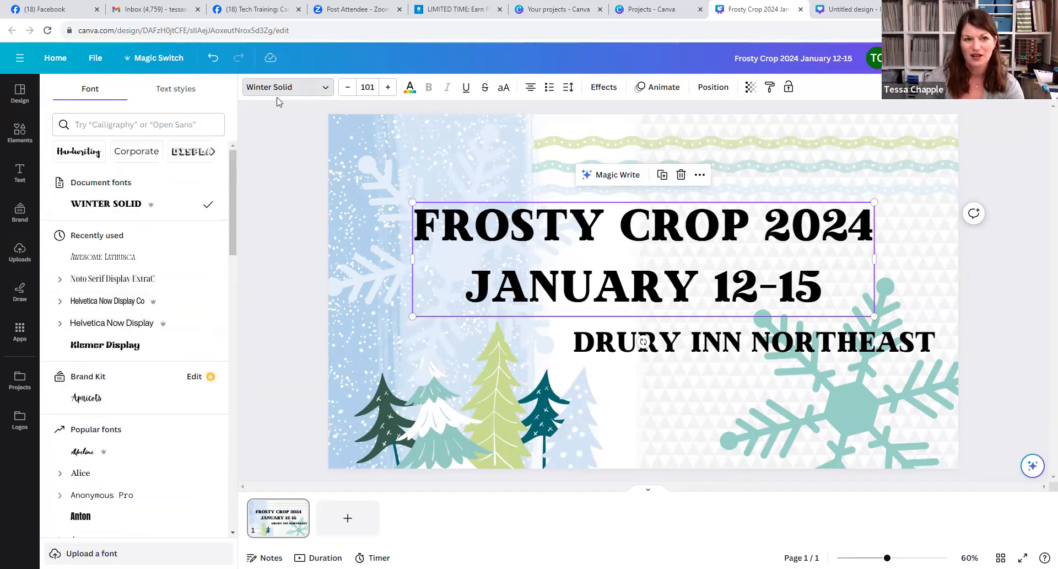
left_click(347, 87)
left_click(347, 87)
left_click(347, 87)
left_click(348, 87)
left_click(348, 88)
left_click(347, 87)
left_click(347, 87)
left_click(384, 88)
left_click(384, 88)
left_click(384, 88)
left_click(384, 88)
left_click(407, 89)
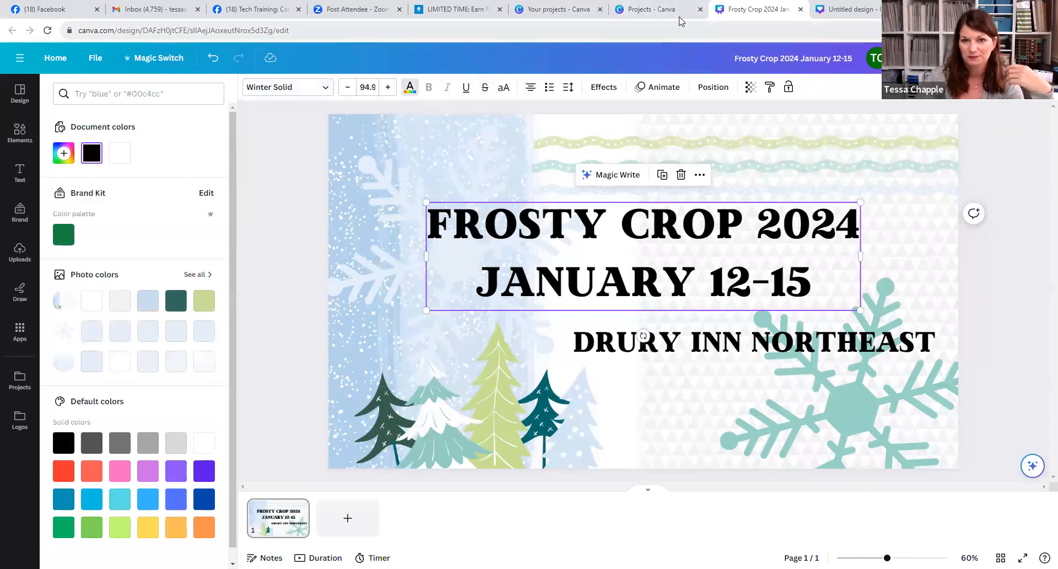
Step: Search the new design formats for "16:9" from the Projects page, and open the existing August Team Meeting presentation
left_click(651, 10)
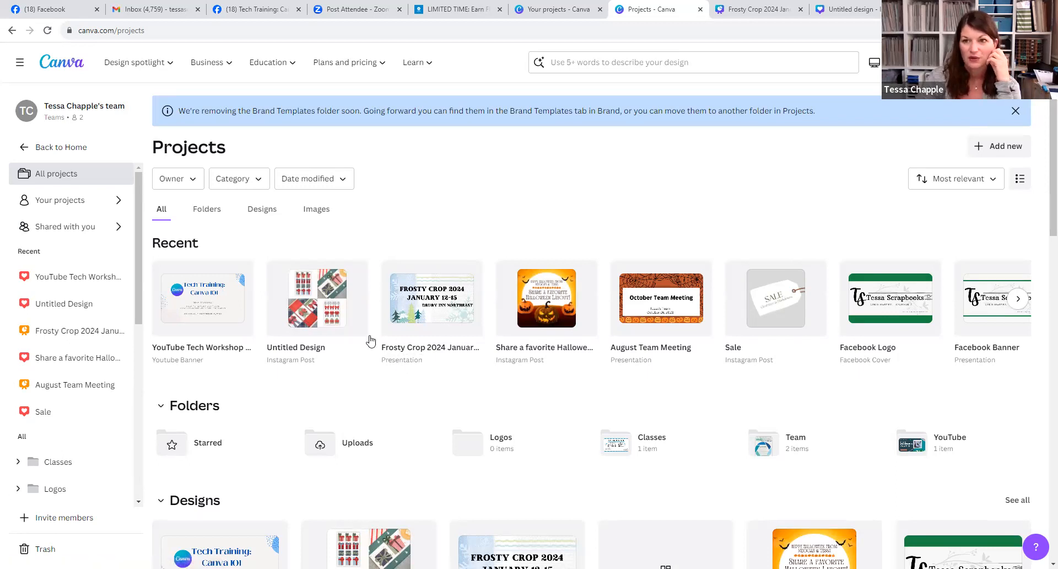
left_click(965, 63)
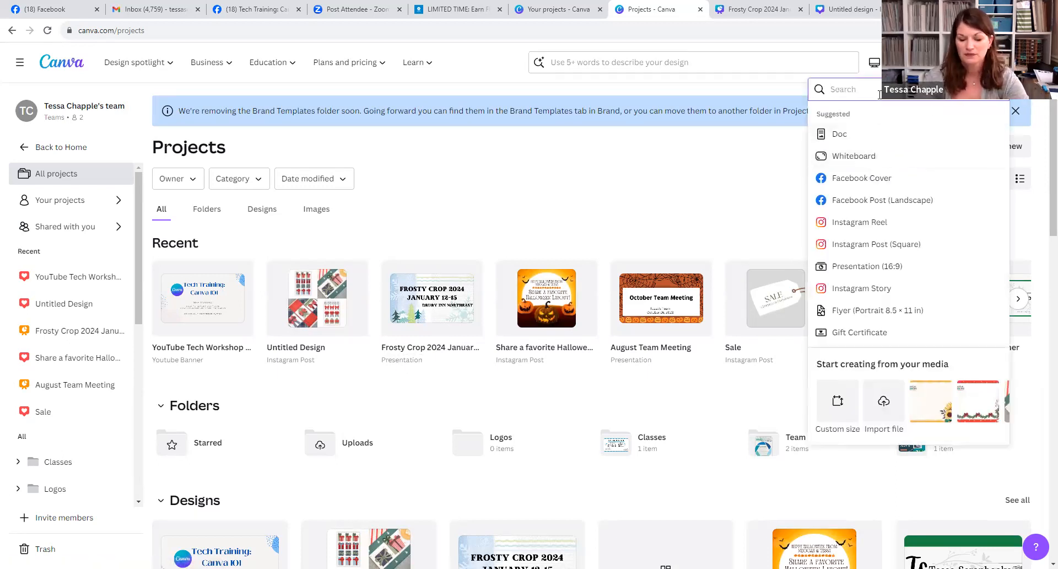
type("16:9")
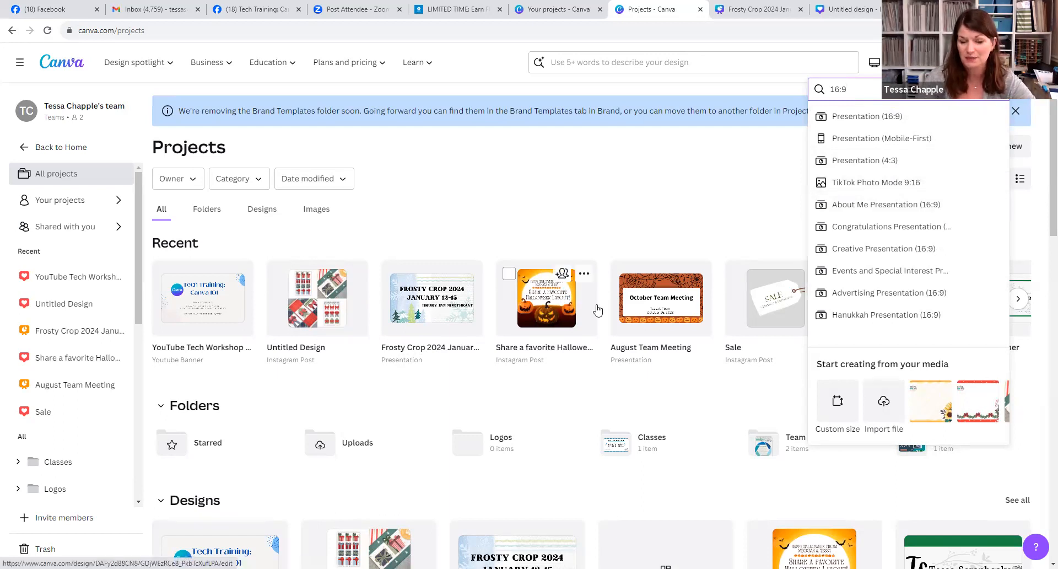
left_click(638, 219)
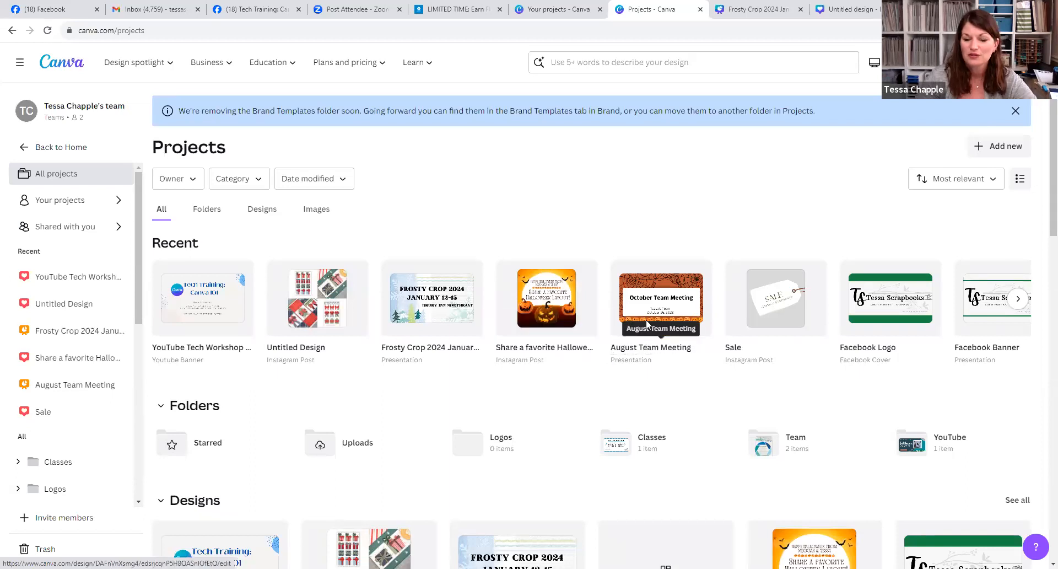
left_click(652, 284)
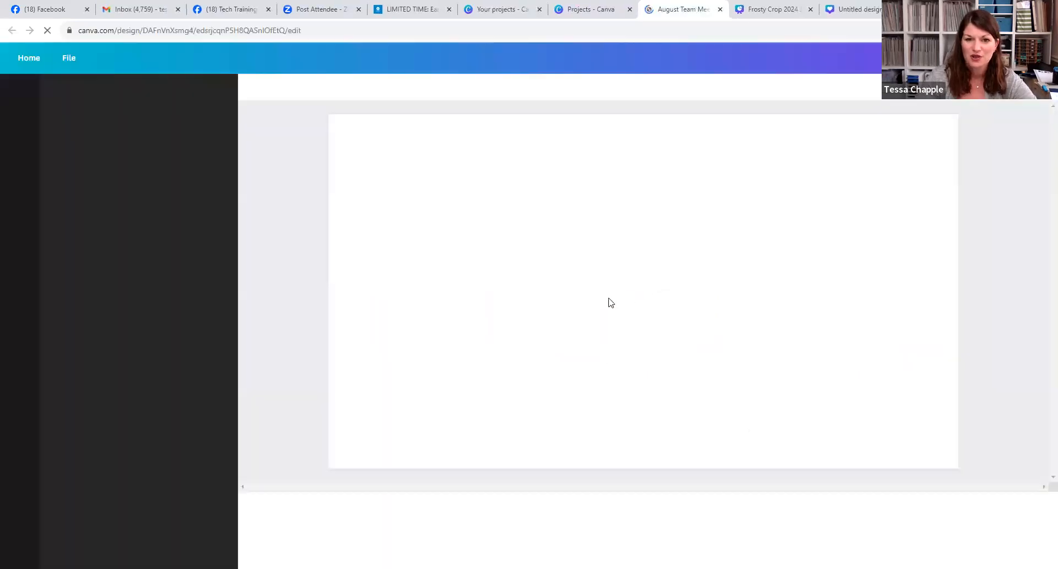
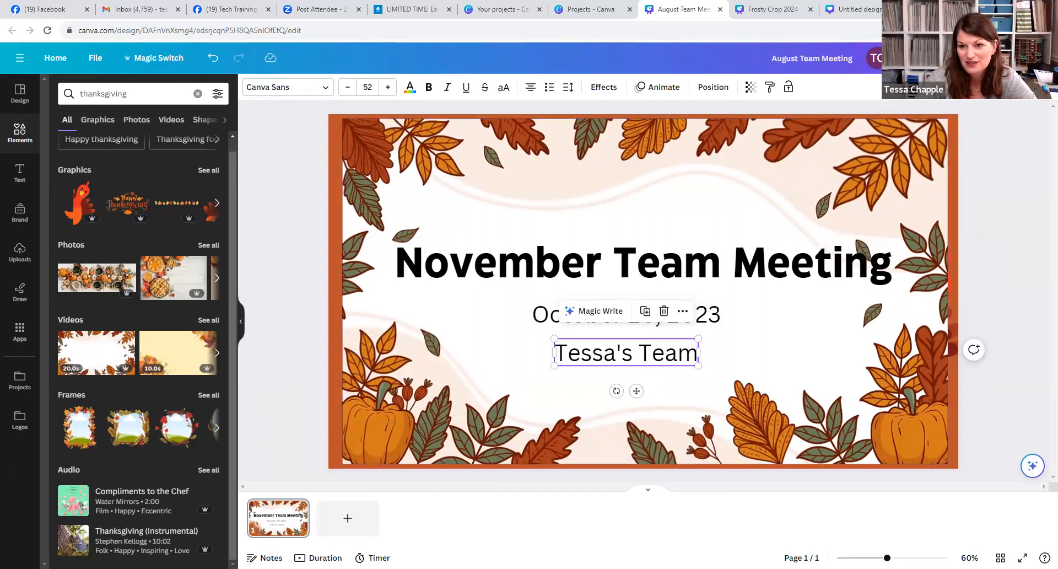
Step: Rename the August Team Meeting design as "November Team Meeting"
left_click(1028, 58)
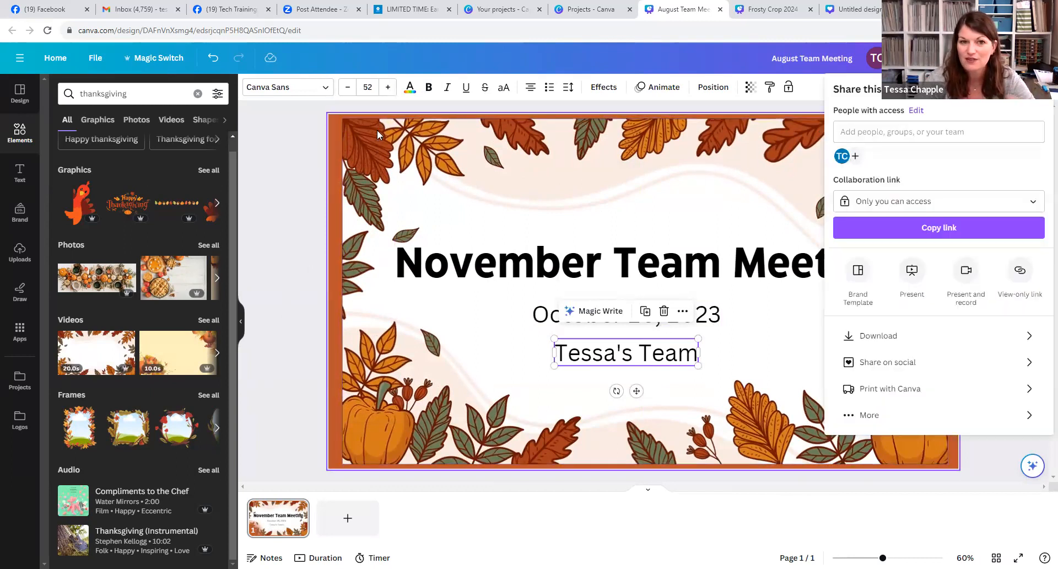
left_click(289, 140)
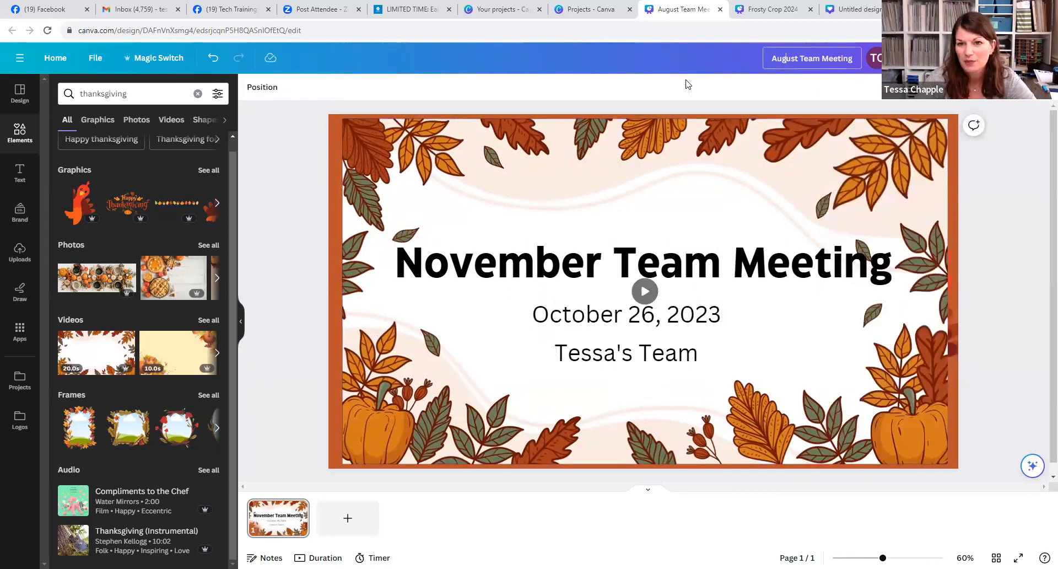
type("November")
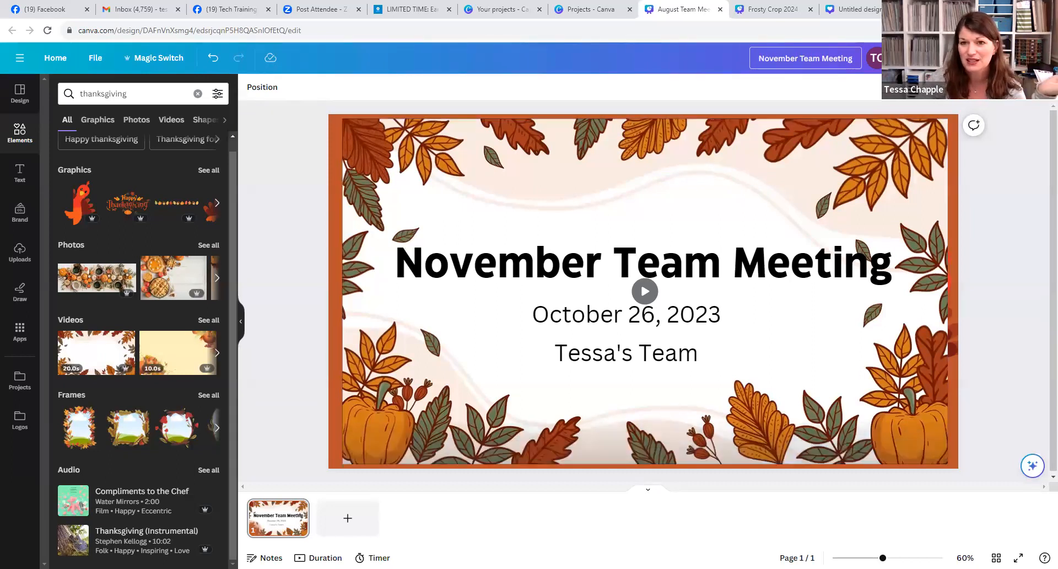
left_click(1007, 154)
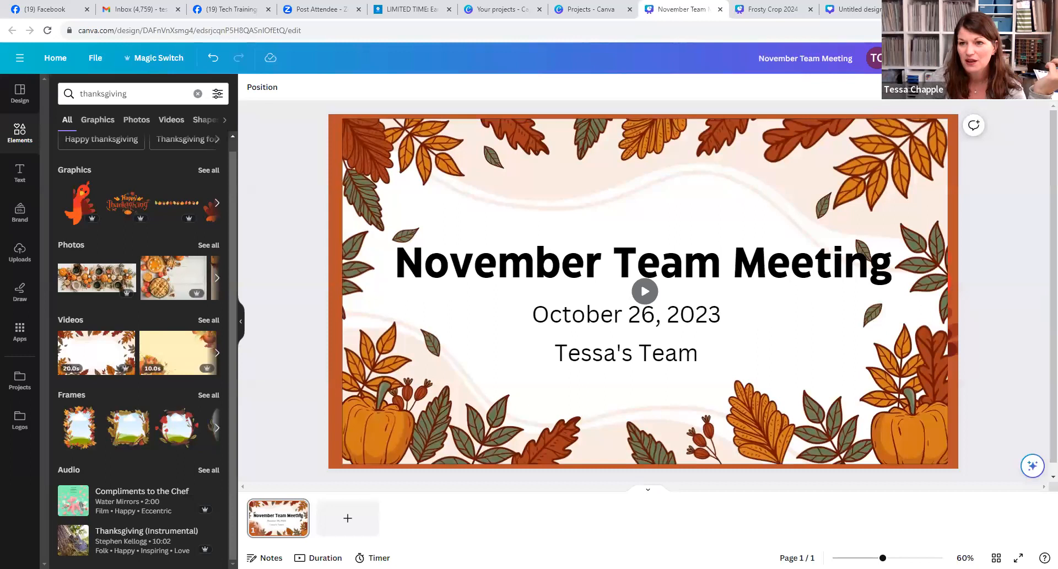
Step: Review the download file types for the November Team Meeting design and set the file type to JPG
left_click(1028, 57)
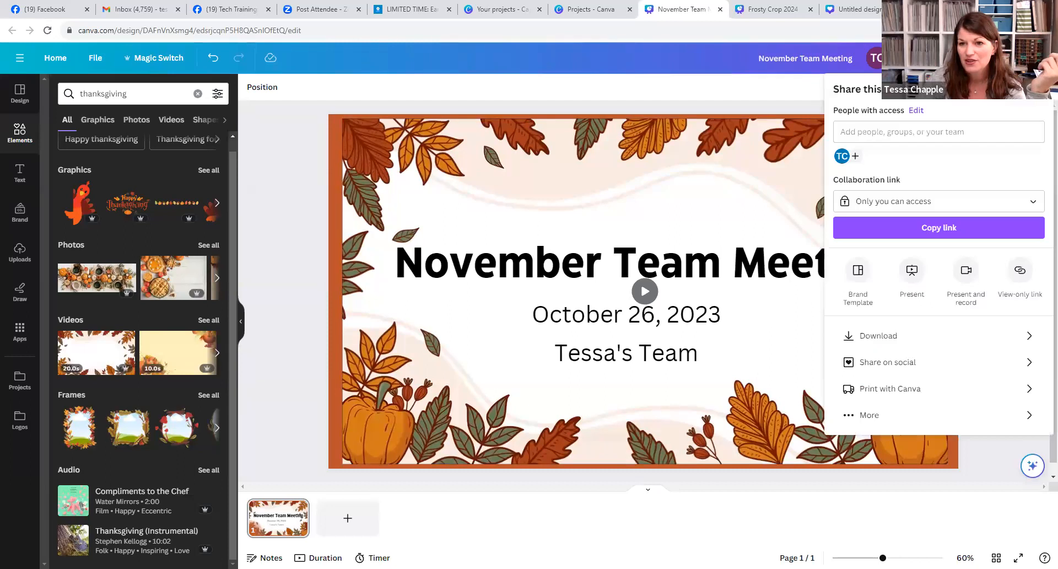
left_click(907, 337)
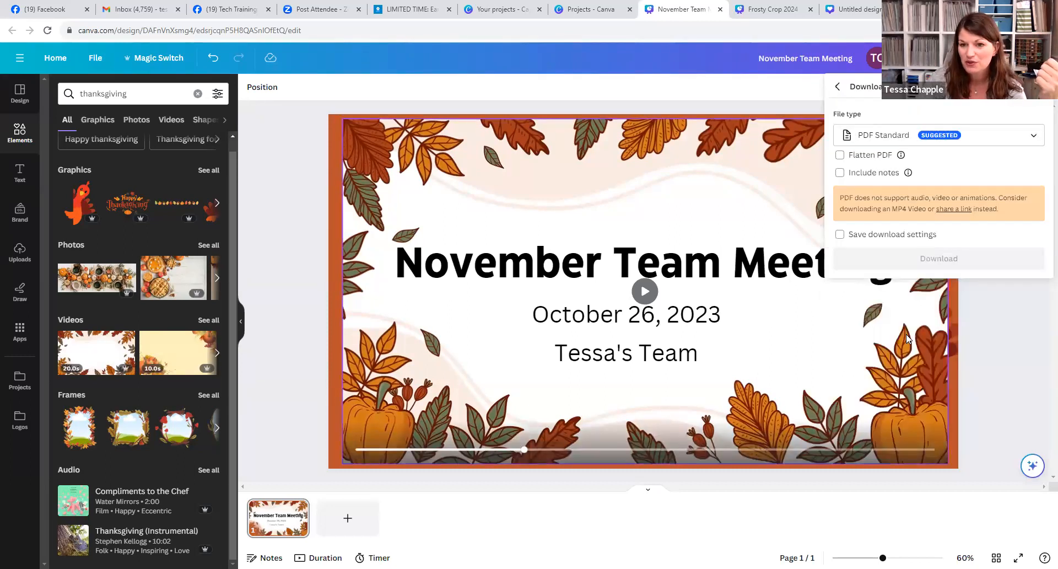
left_click(981, 145)
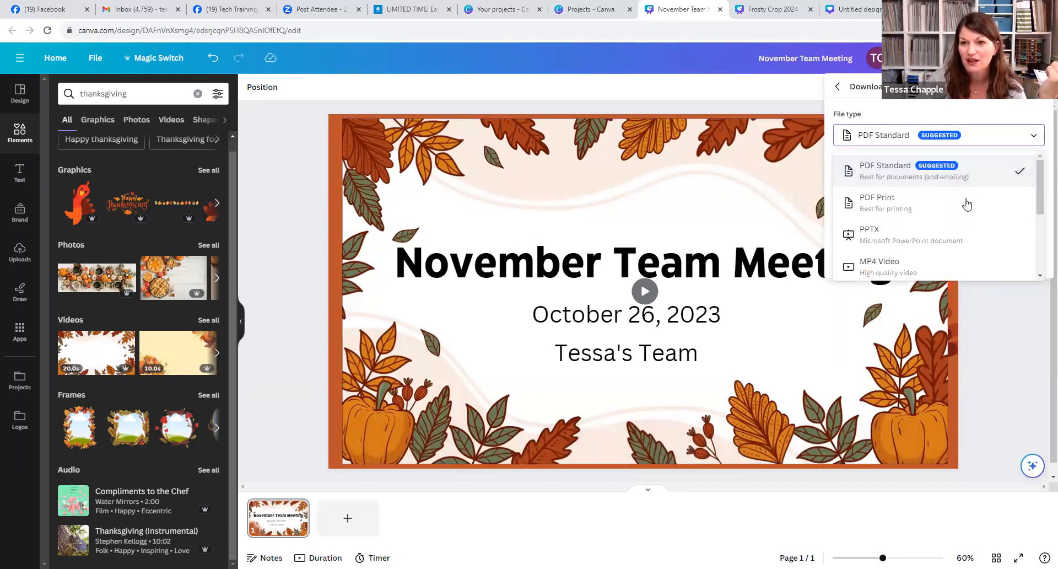
scroll(963, 218, "down", 2)
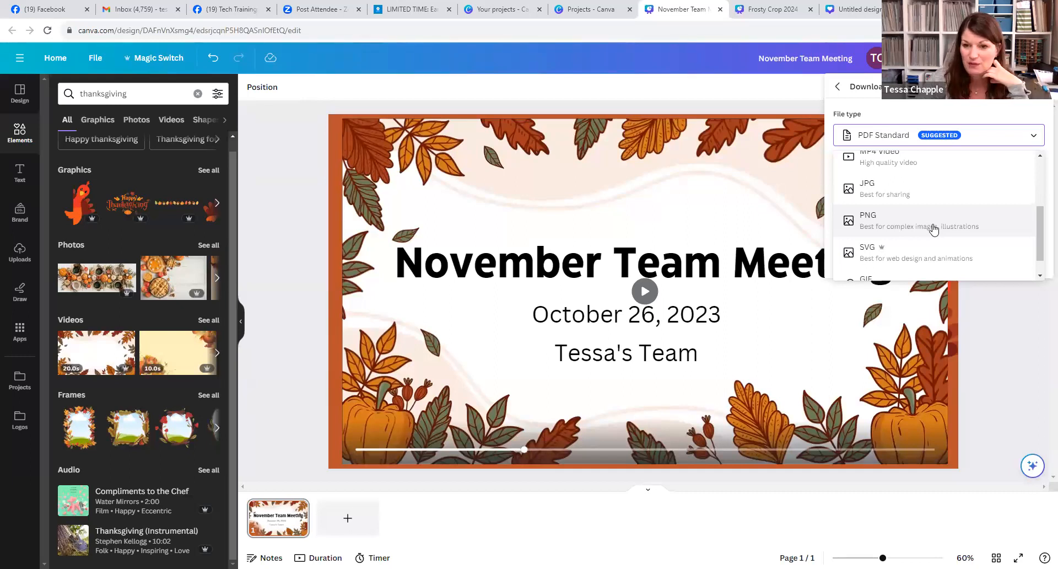
scroll(935, 213, "down", 1)
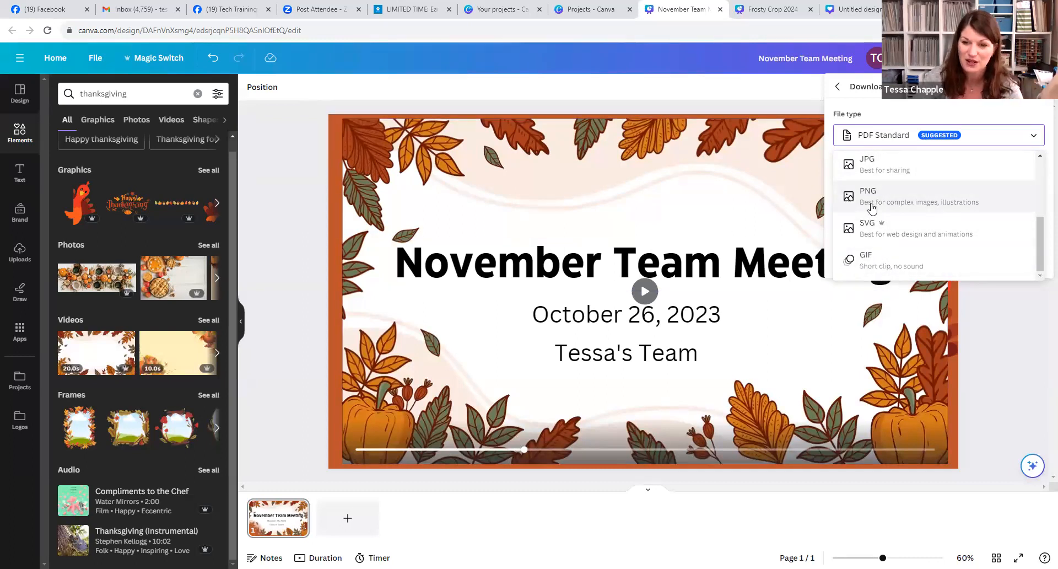
left_click(905, 177)
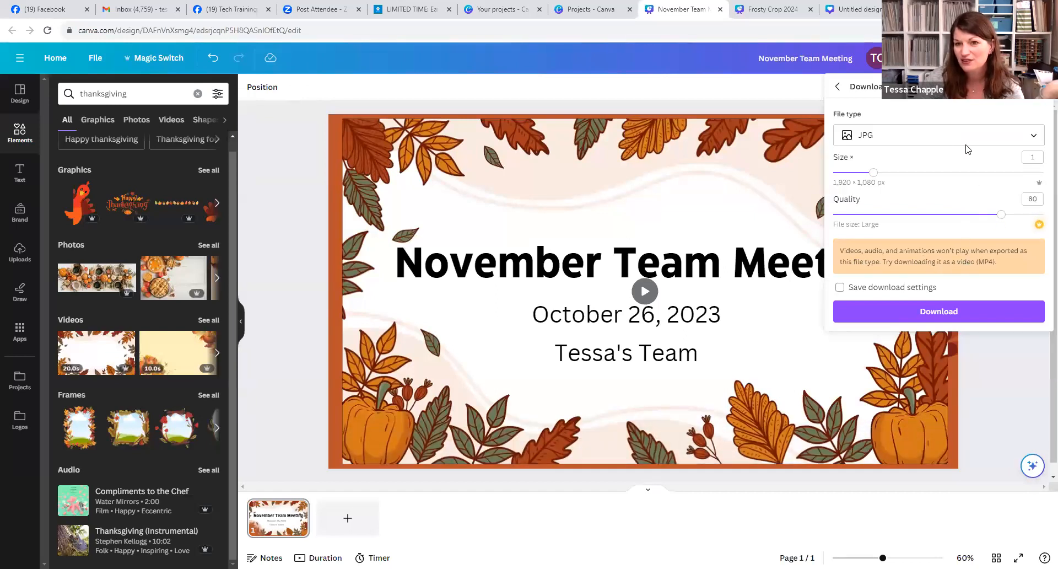
Step: Change the download file type to MP4 Video and download the November Team Meeting design
left_click(883, 140)
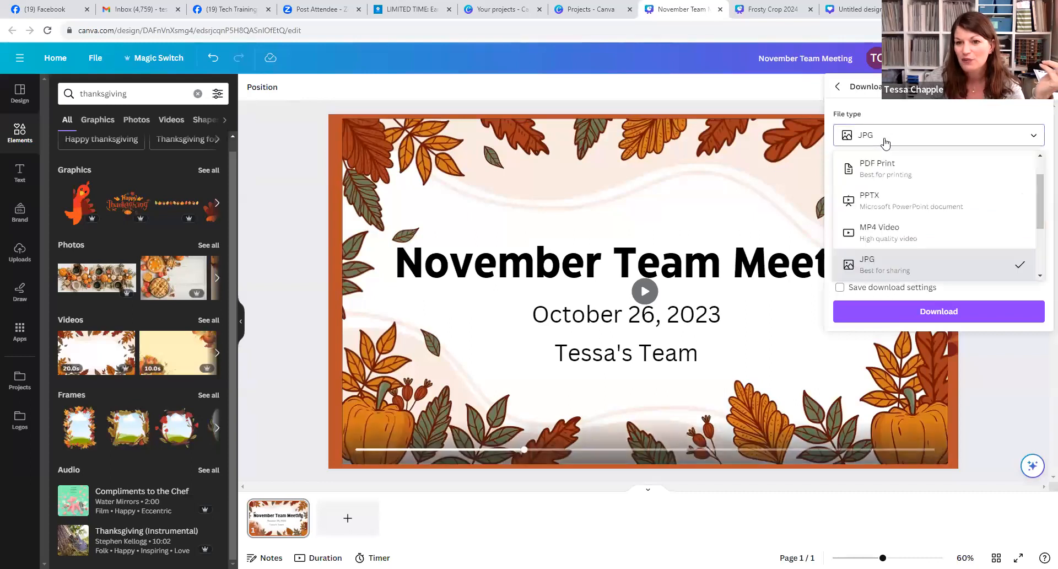
scroll(913, 198, "down", 2)
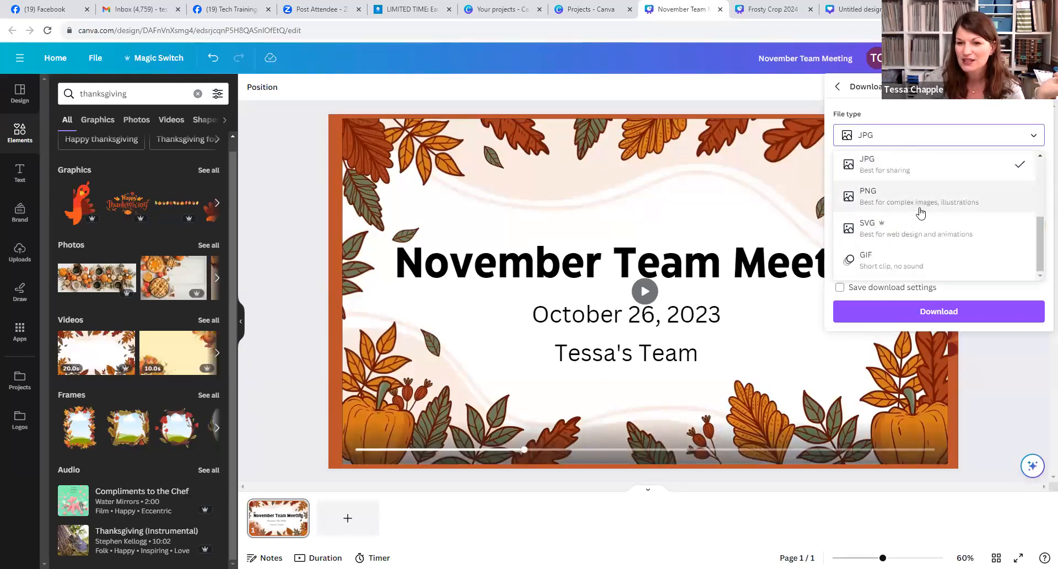
scroll(929, 228, "up", 3)
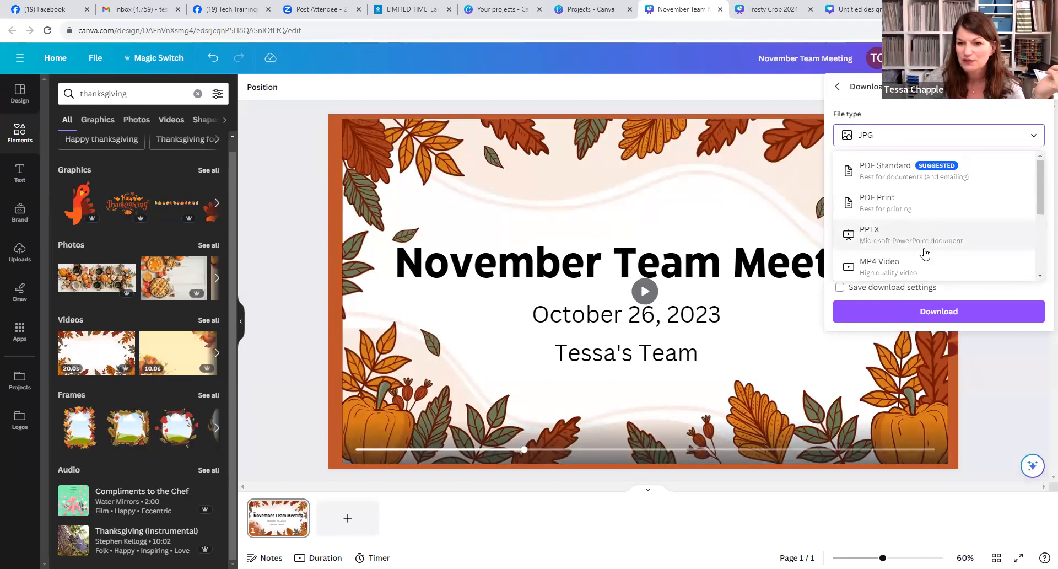
left_click(926, 264)
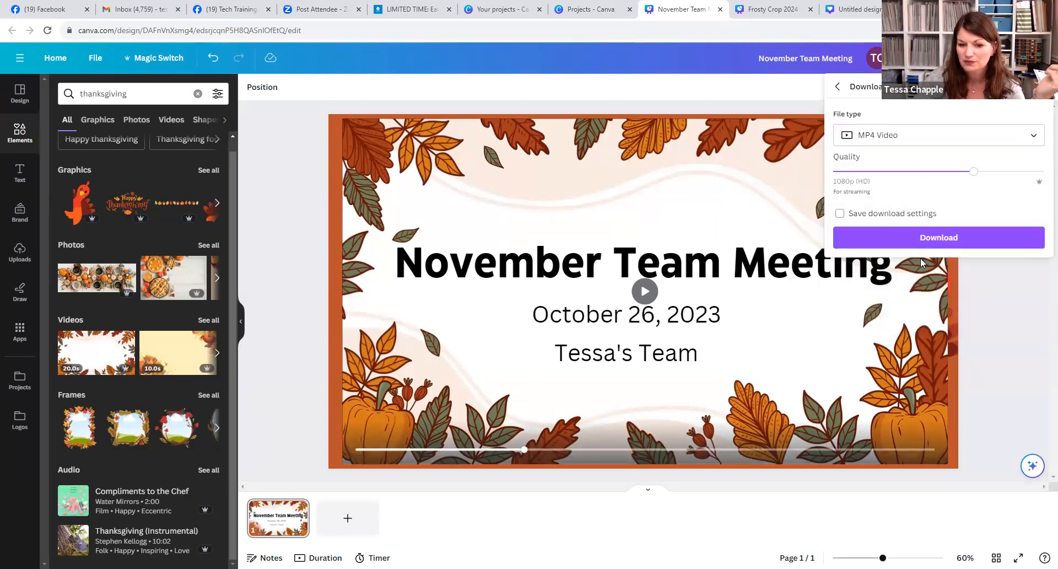
left_click(943, 240)
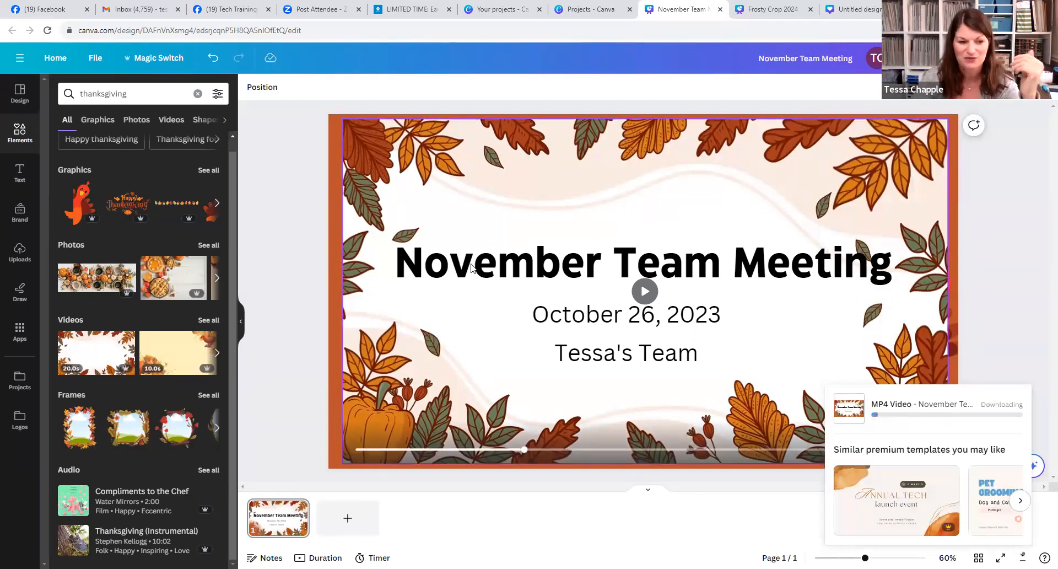
Step: Open the Sale Instagram post from the Projects page and browse the suggested templates for other sale and holiday designs
left_click(607, 12)
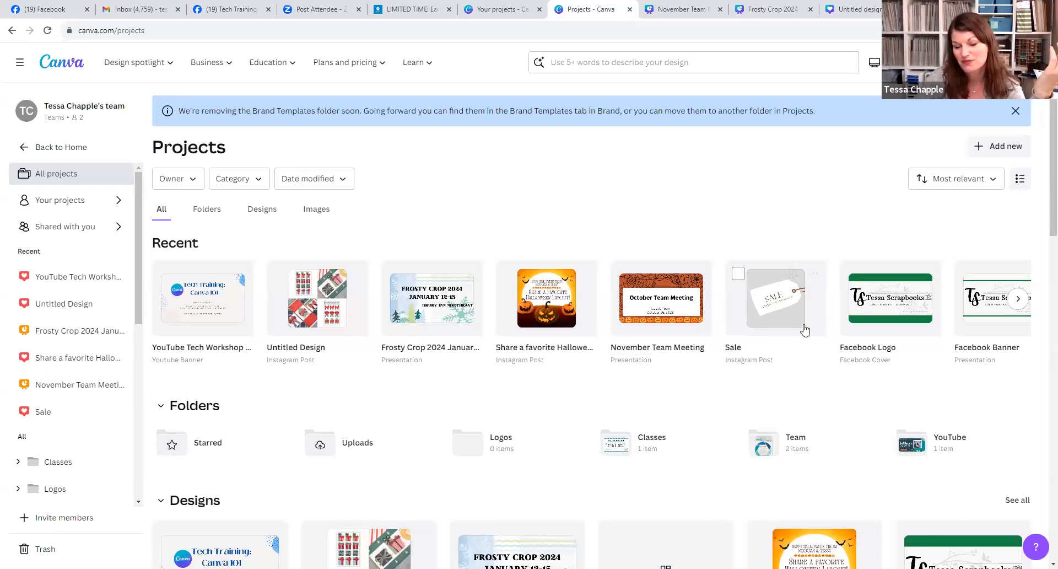
left_click(779, 331)
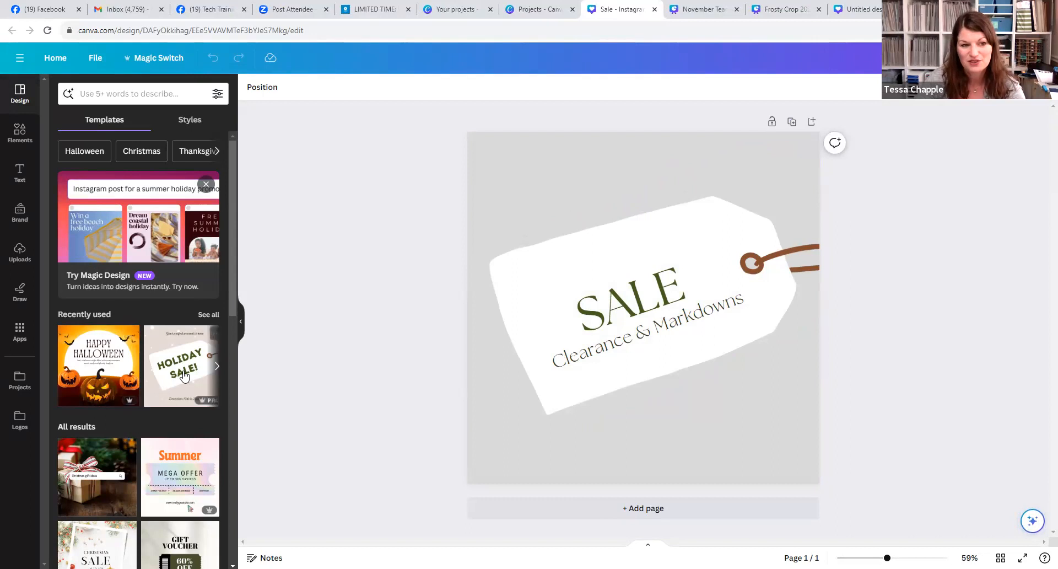
scroll(182, 383, "down", 2)
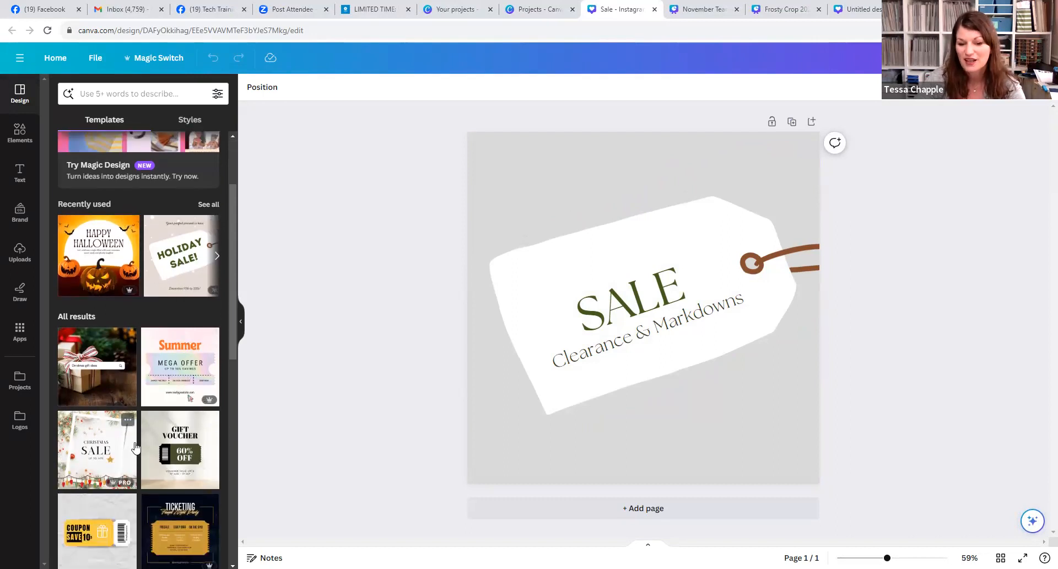
scroll(140, 436, "down", 4)
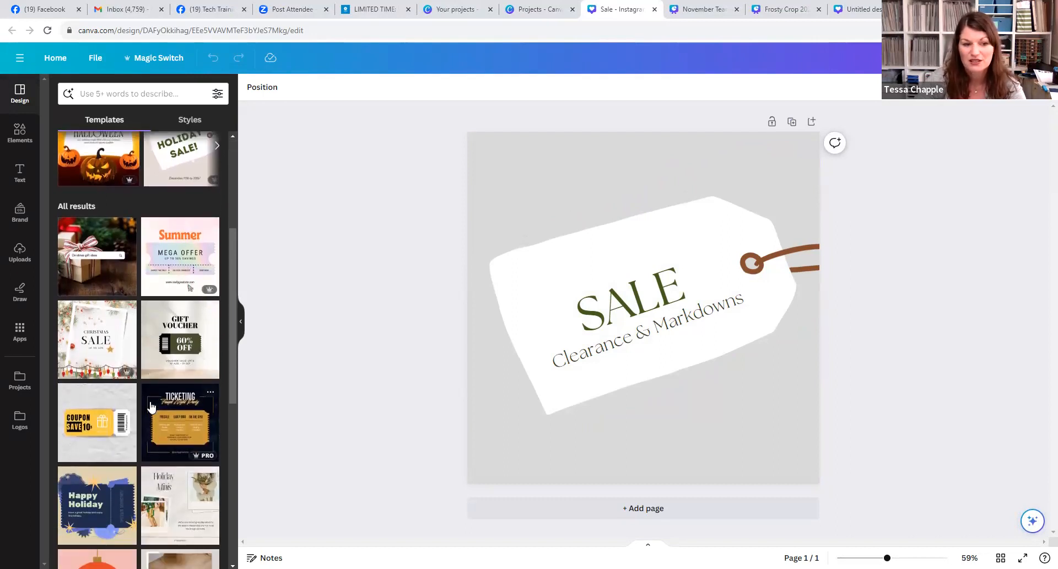
scroll(152, 407, "down", 1)
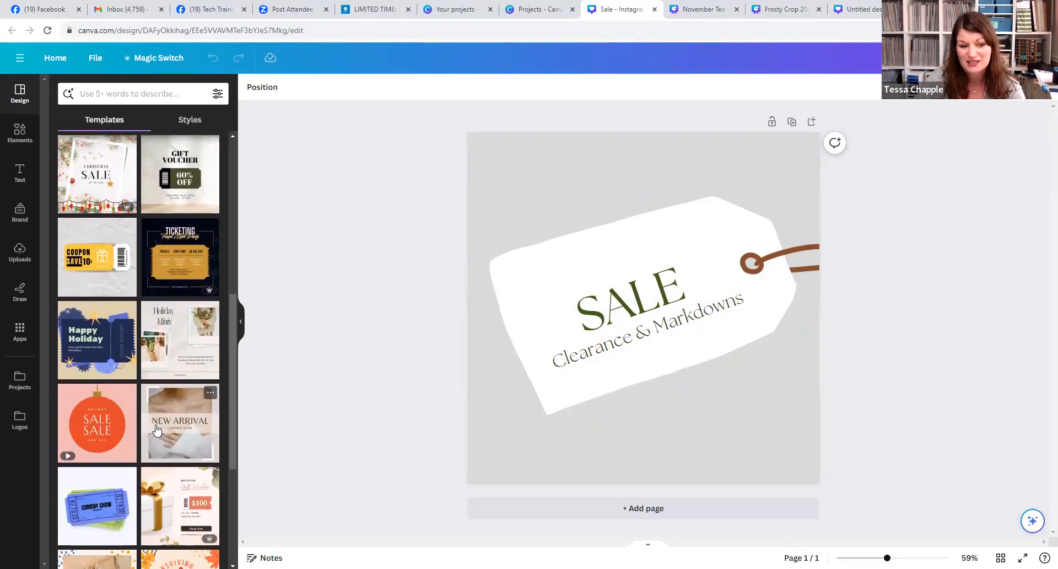
scroll(159, 429, "down", 1)
scroll(161, 428, "down", 1)
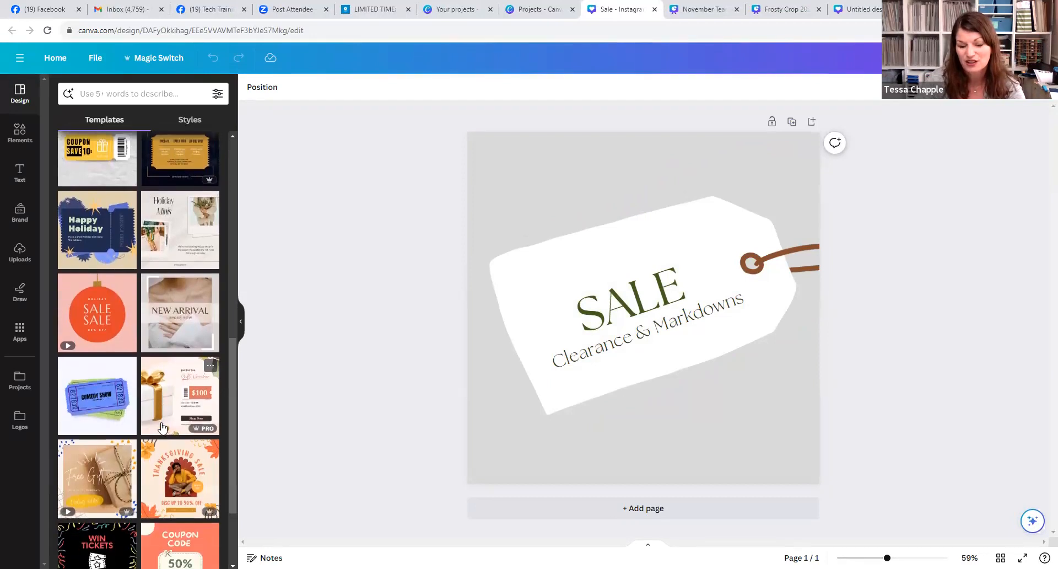
scroll(164, 430, "up", 2)
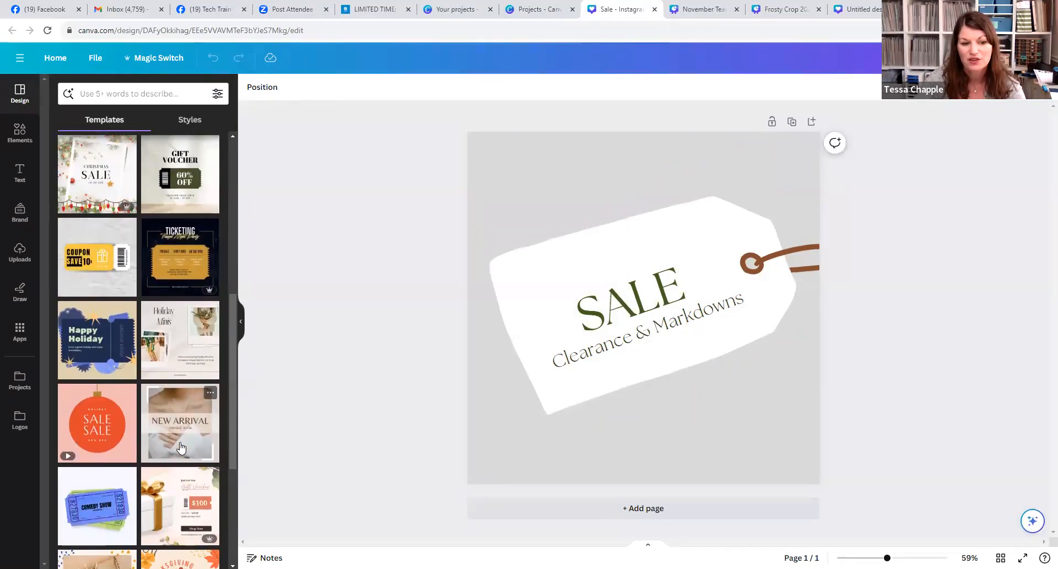
scroll(176, 444, "down", 3)
scroll(172, 440, "down", 6)
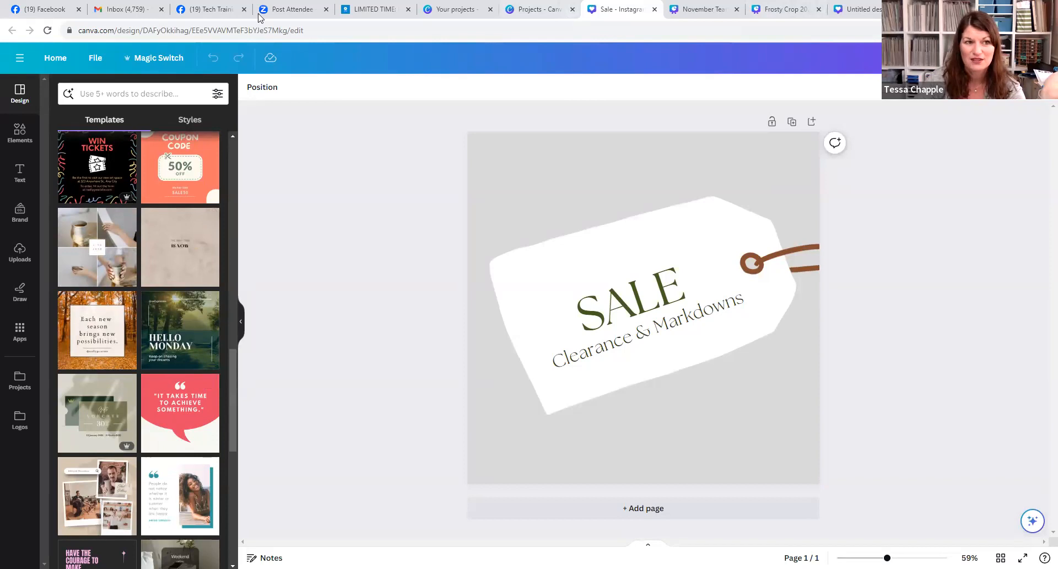
Step: Return to the Projects page, look further through the recent designs, and open the Fall Instagram post
left_click(530, 11)
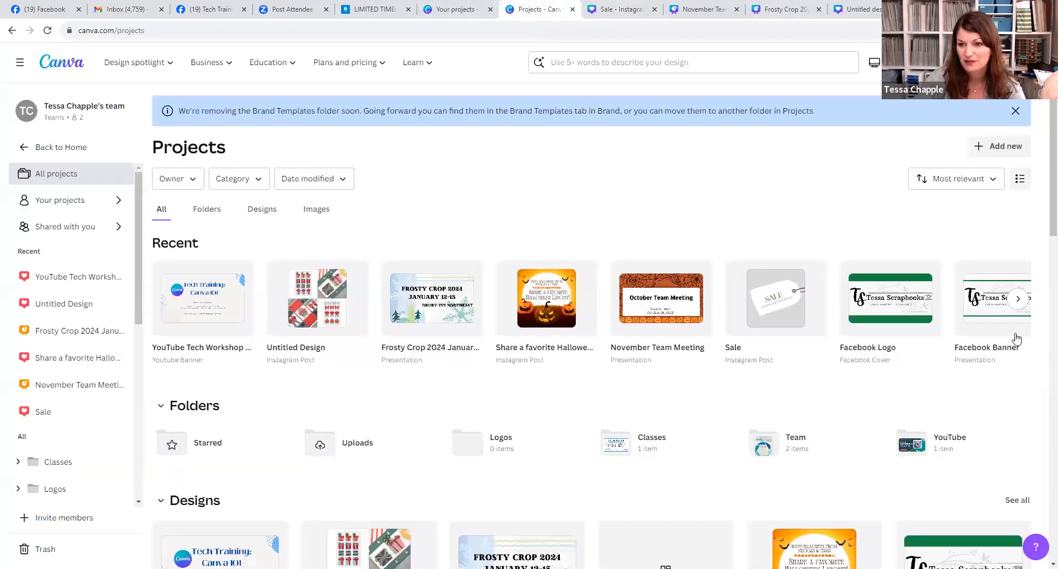
left_click(1018, 299)
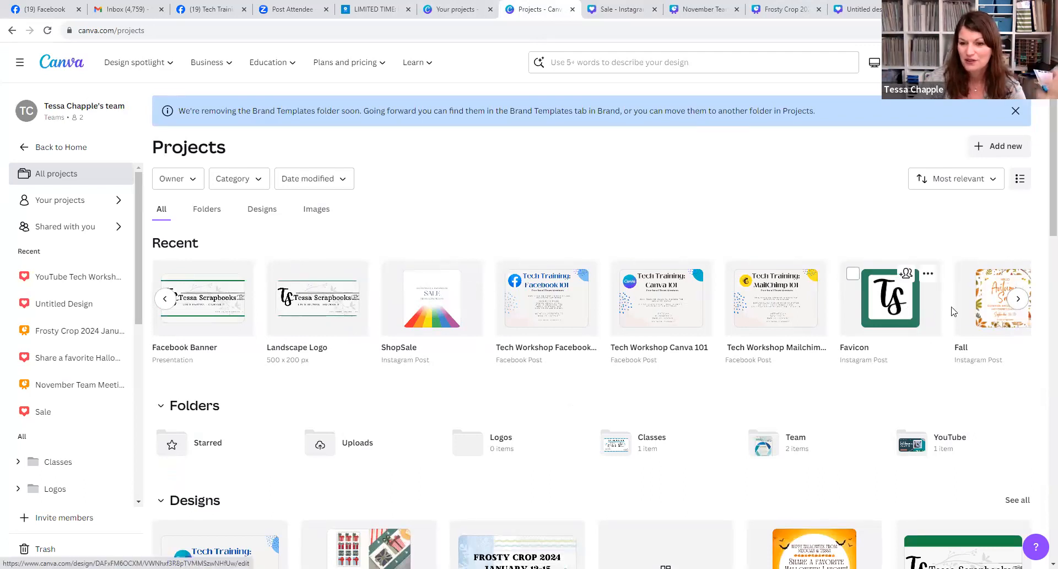
left_click(1018, 302)
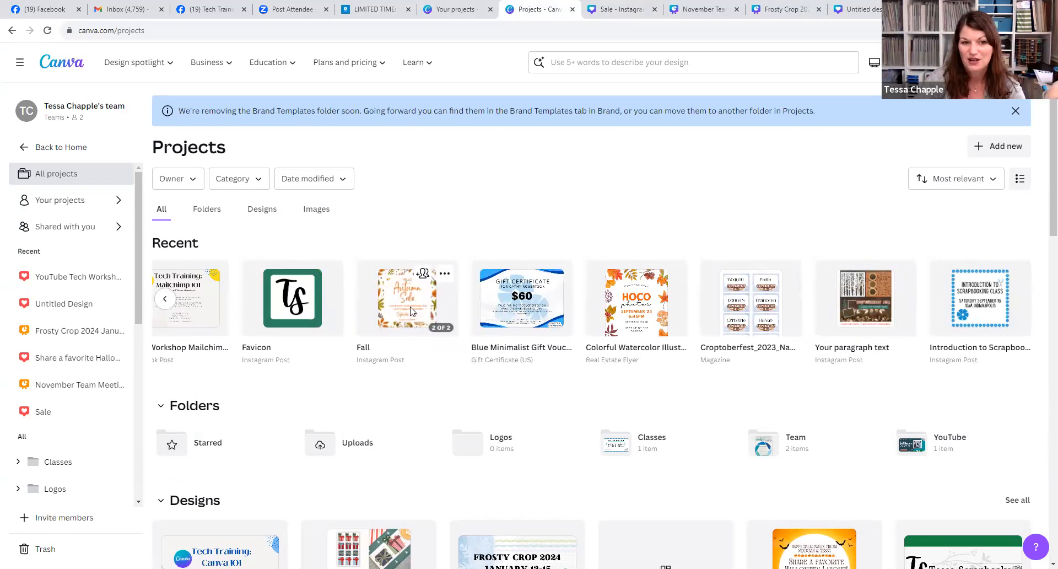
left_click(411, 311)
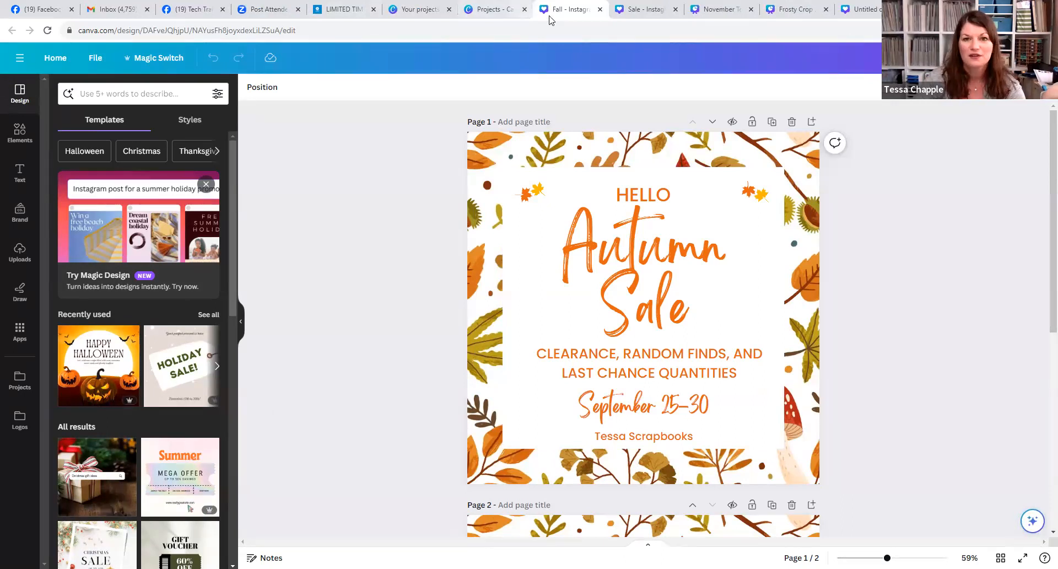
Step: Return to the Projects page, view the list of new design types, and visit the Home page before reopening Projects
left_click(521, 16)
left_click(998, 145)
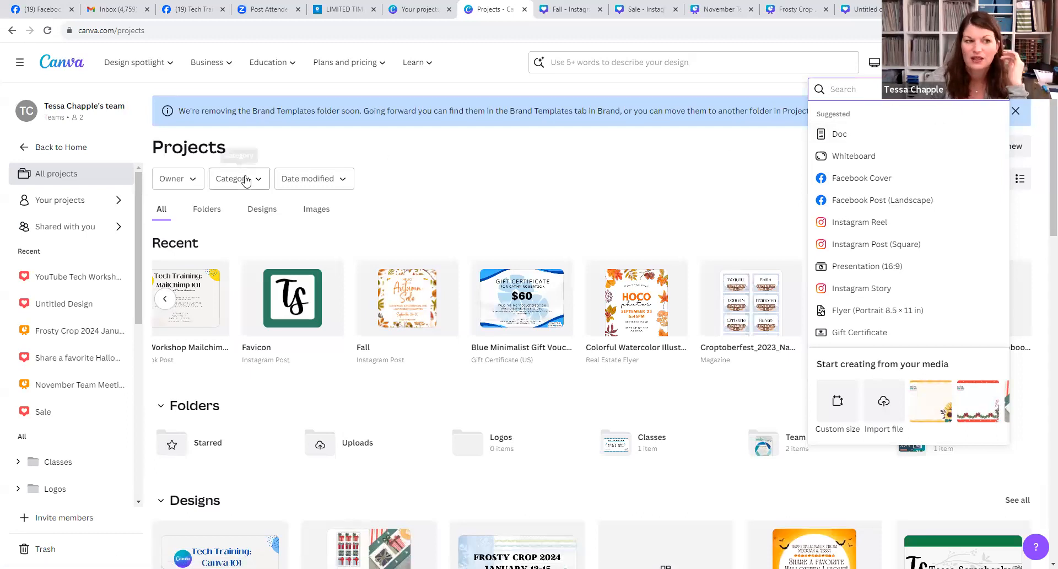
left_click(52, 157)
left_click(52, 148)
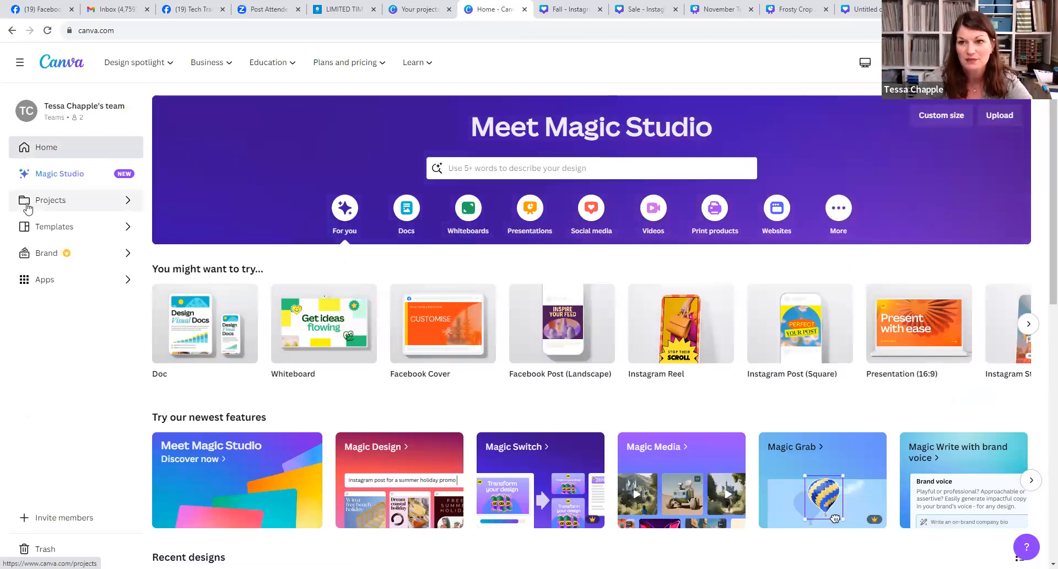
left_click(47, 204)
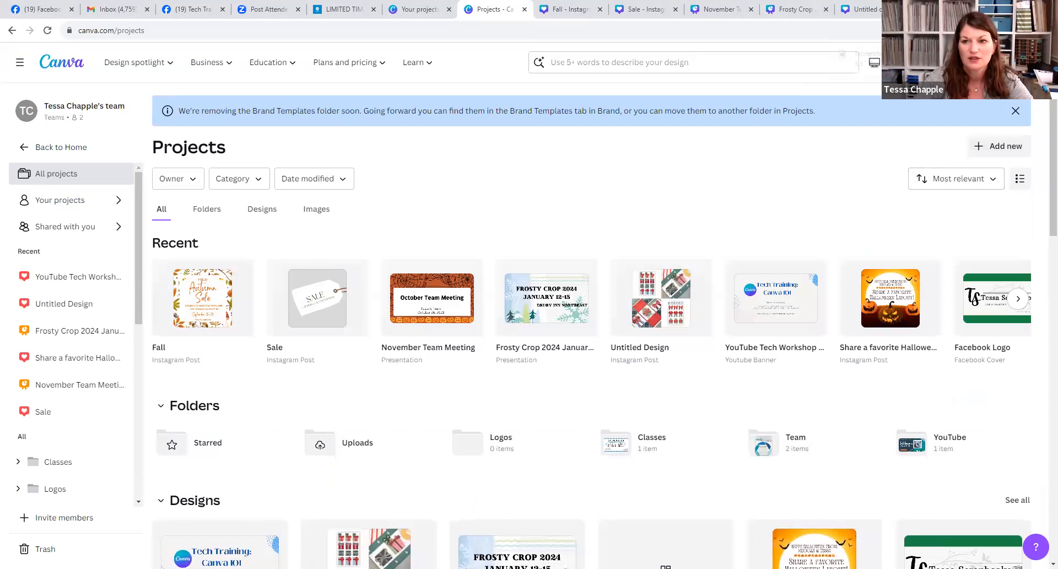
Step: Create a new Presentation (16:9) design and add the red polka-dot candy cane border image from the uploads
left_click(967, 62)
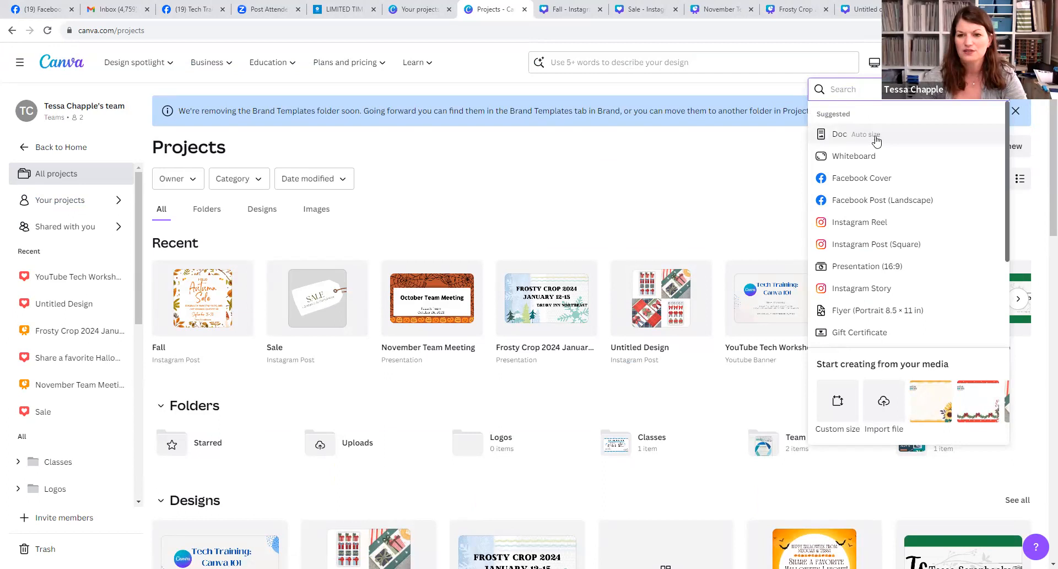
left_click(865, 268)
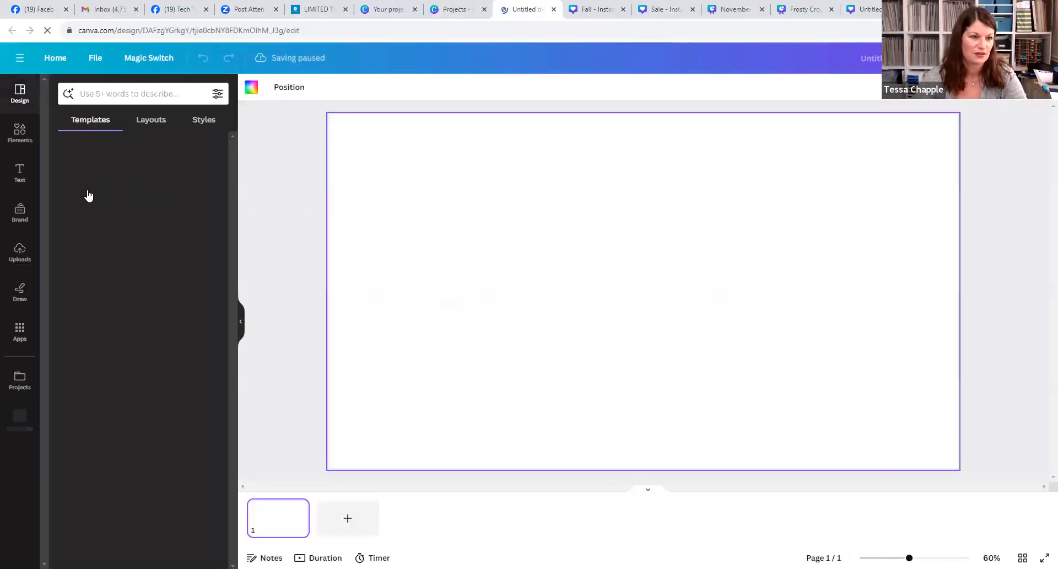
left_click(22, 252)
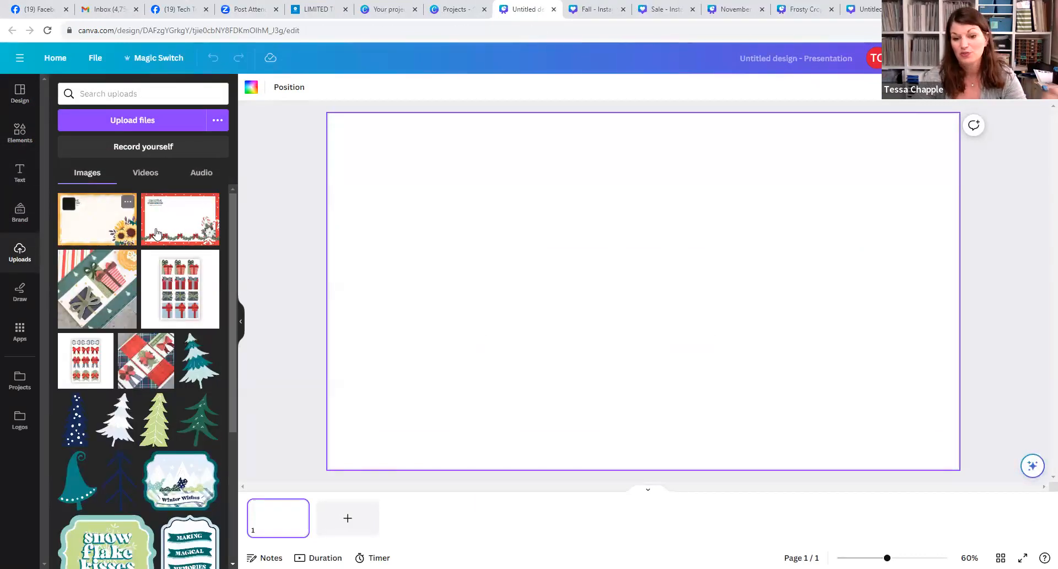
left_click(182, 237)
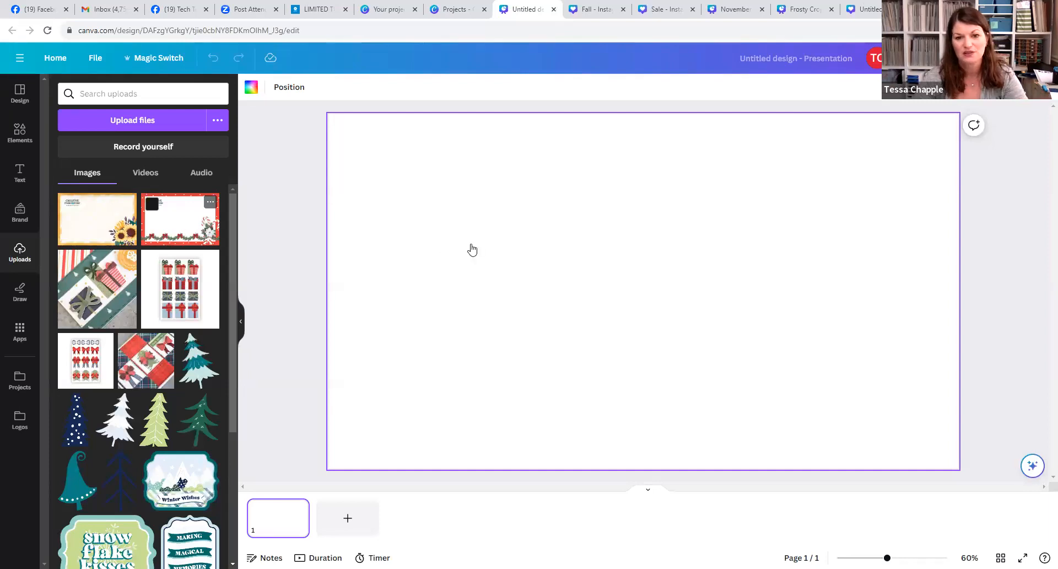
Step: Enlarge the candy cane border image until it nearly fills the page height and reposition it near the page centre
left_click_drag(767, 418, 843, 469)
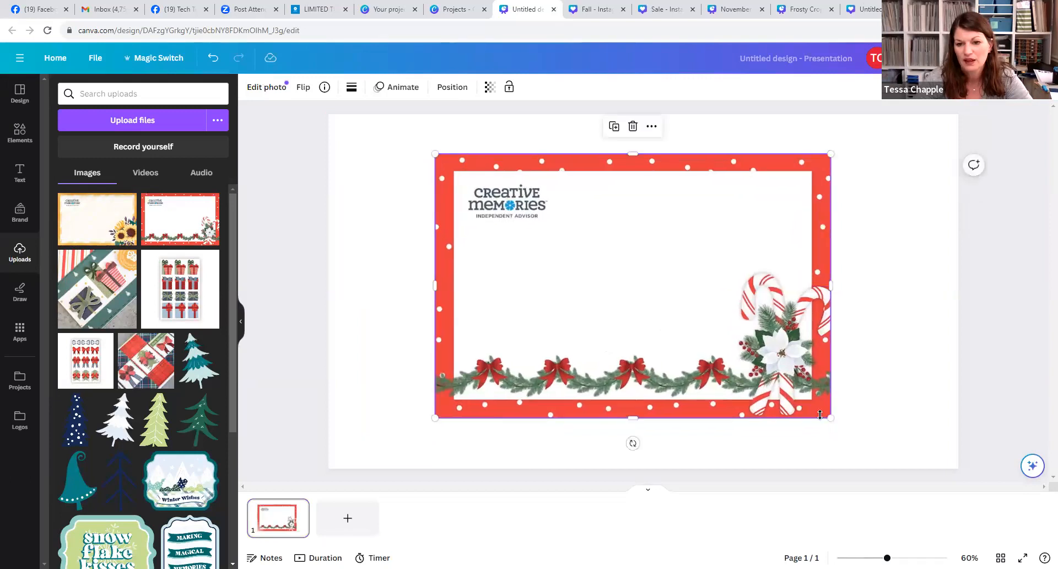
left_click_drag(839, 418, 897, 439)
left_click_drag(815, 433, 798, 405)
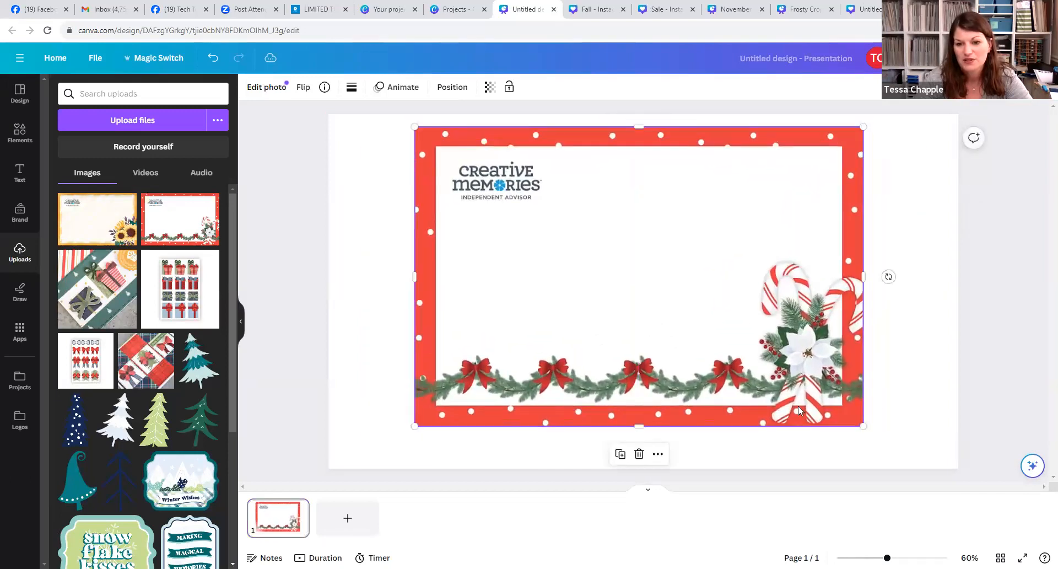
left_click_drag(863, 426, 897, 447)
left_click_drag(803, 384, 788, 376)
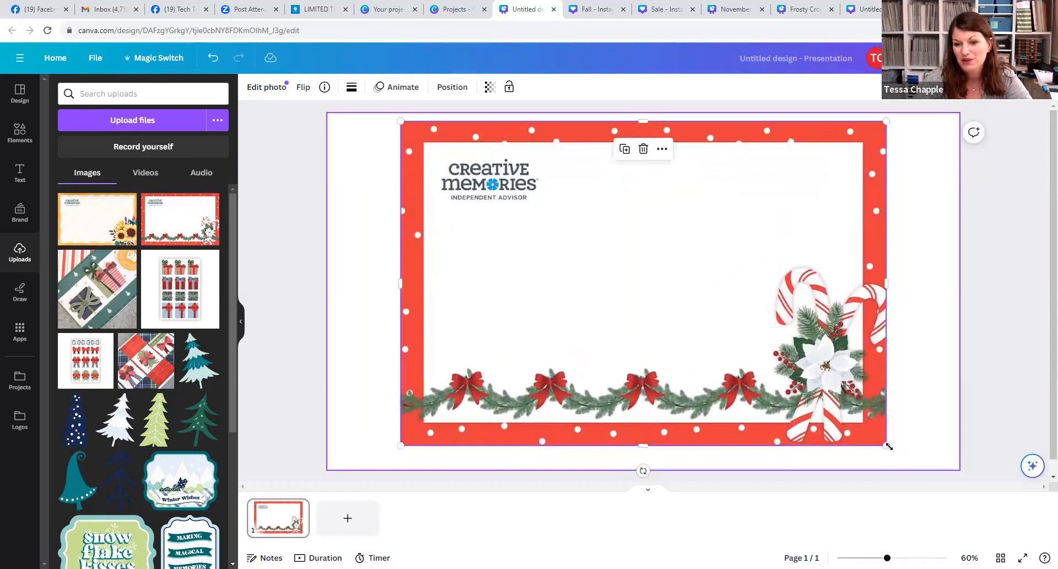
left_click_drag(886, 444, 908, 456)
left_click_drag(805, 409, 759, 388)
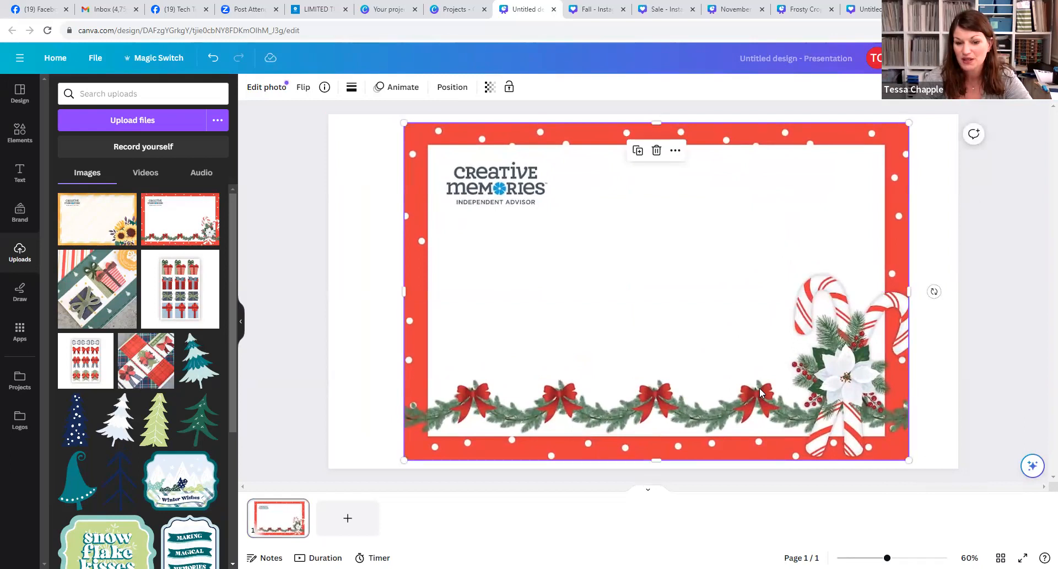
left_click_drag(626, 273, 627, 301)
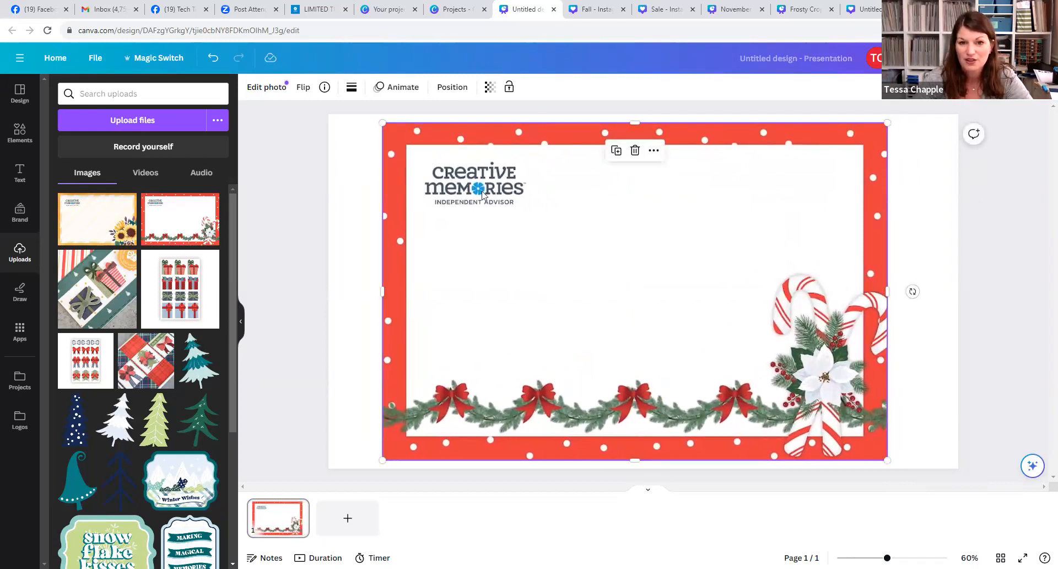
Step: Add a text box to the page and place it just below the Creative Memories logo
left_click(19, 132)
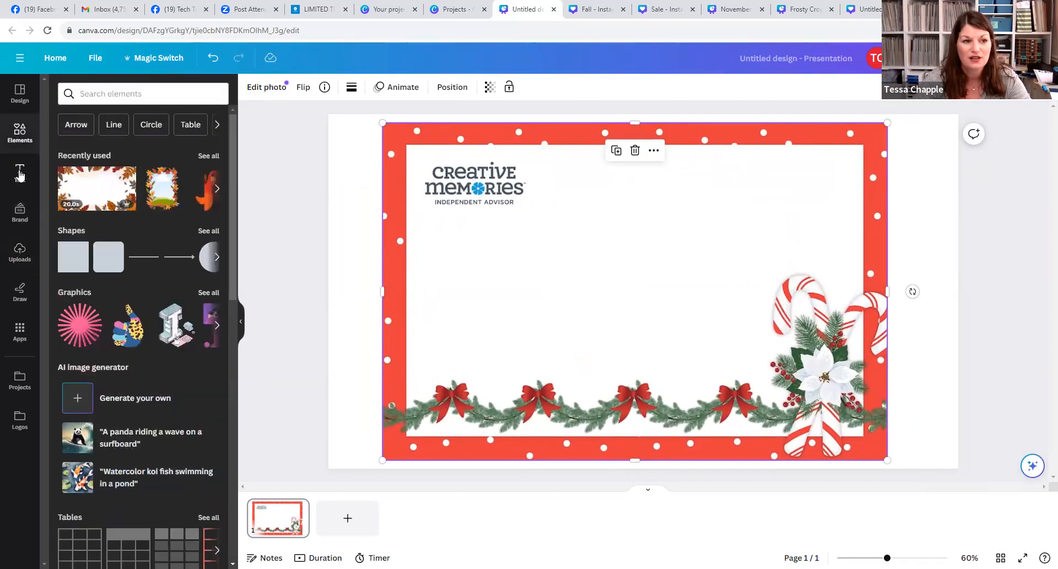
left_click(20, 193)
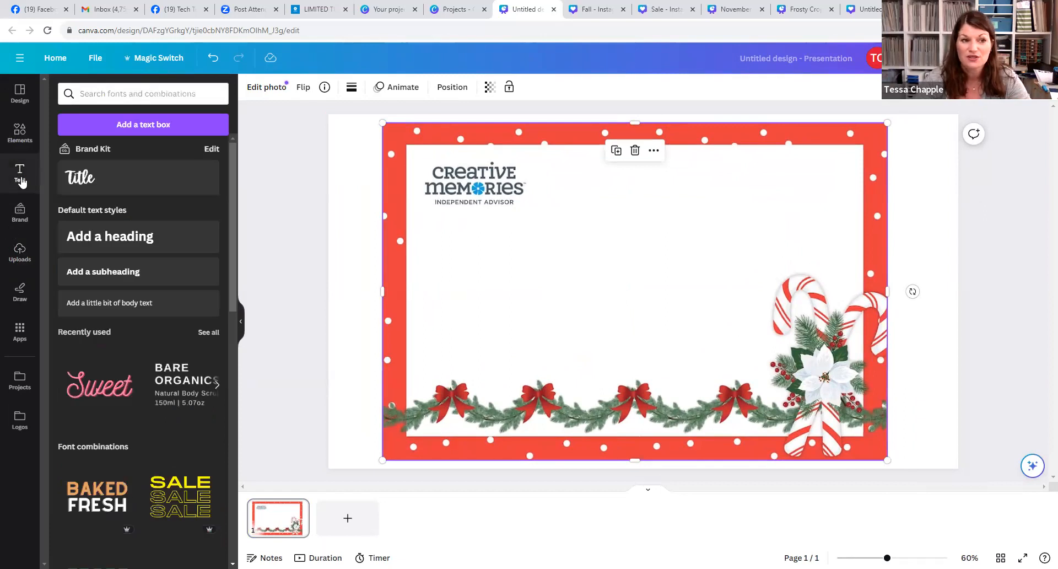
left_click(143, 125)
left_click_drag(716, 303, 805, 332)
left_click(682, 285)
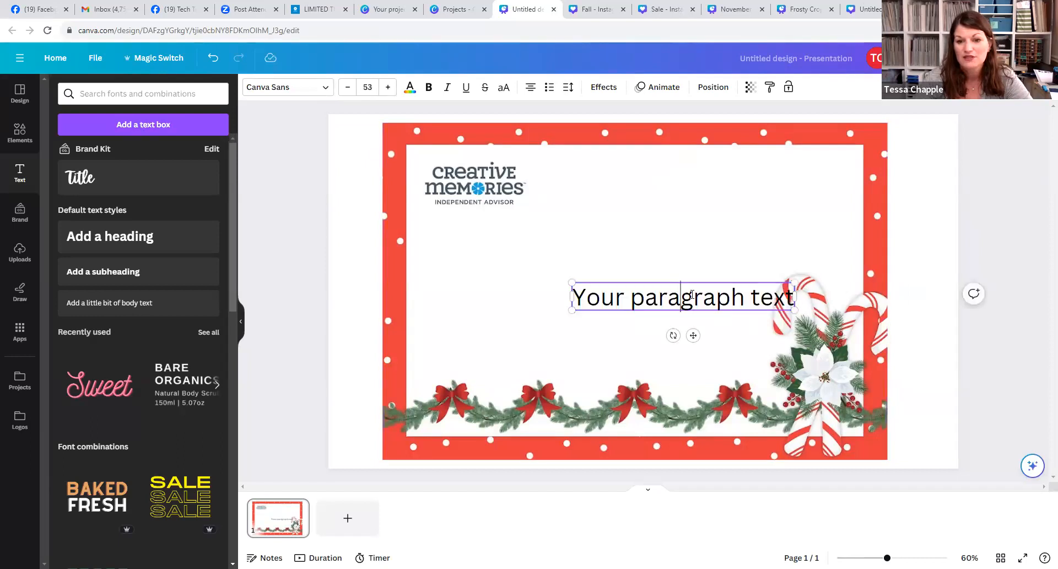
left_click_drag(694, 335, 562, 276)
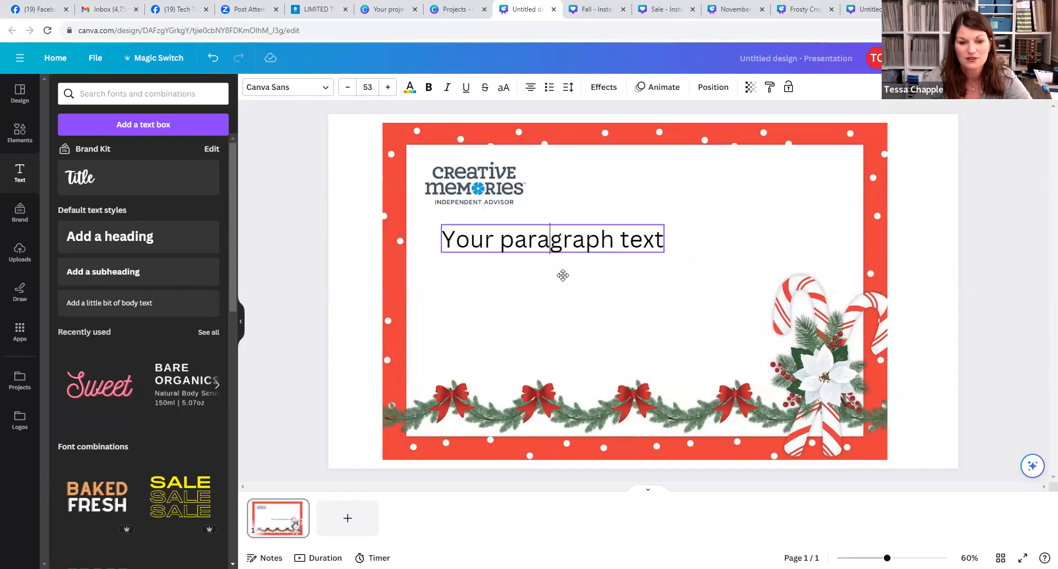
Step: Replace the placeholder text below the logo with "Holiday Open House"
left_click_drag(446, 239, 667, 238)
type("Hol")
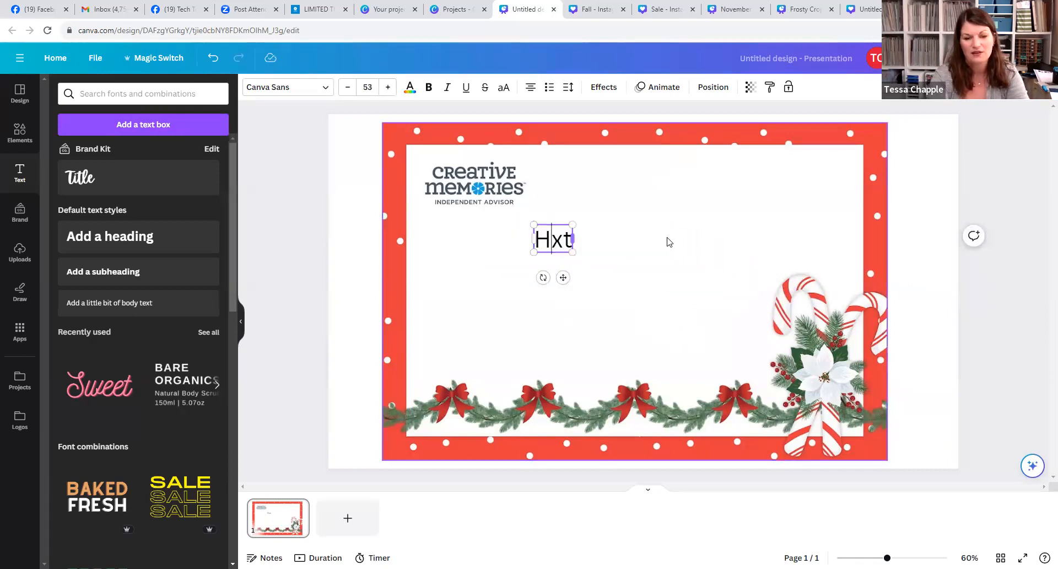
type("iday ")
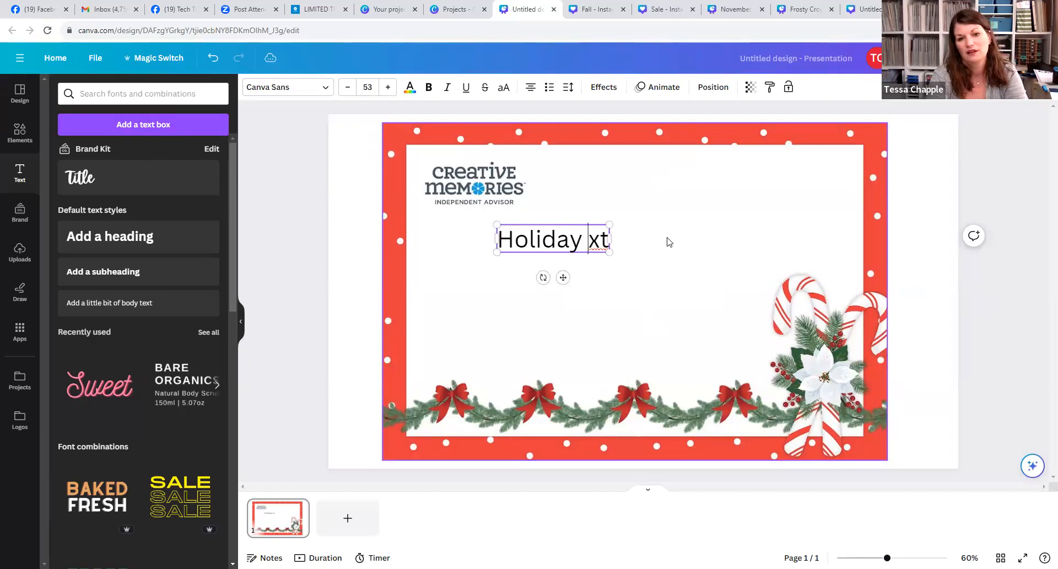
type("Open Hus")
key("BackSpace")
key("BackSpace")
key("BackSpace")
type("House")
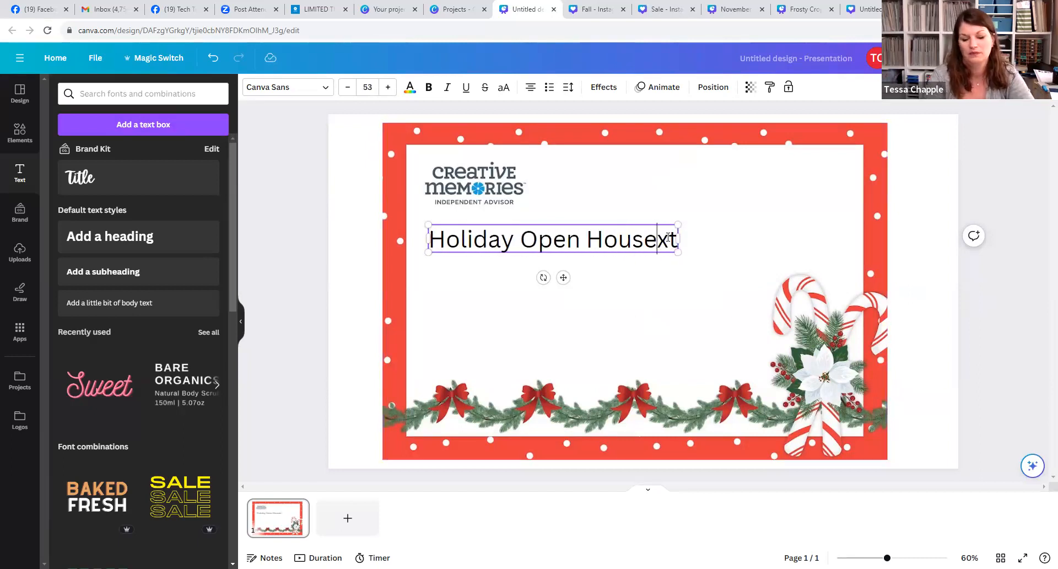
key("Delete")
key("Delete")
left_click(527, 171)
Step: Apply the Apricots brand font to the "Holiday Open House" heading and enlarge it to about size 82
left_click(633, 241)
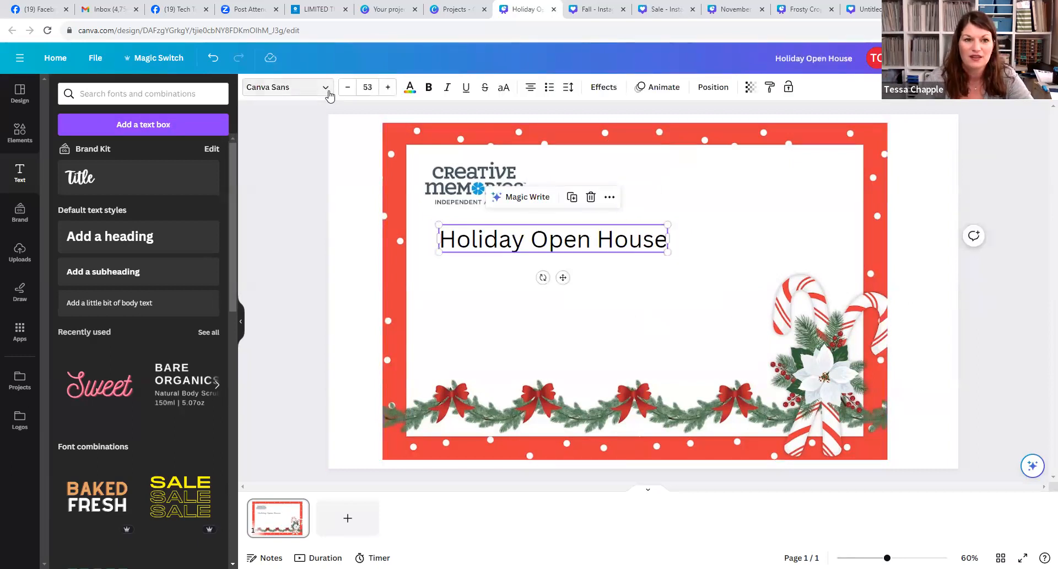
left_click(326, 88)
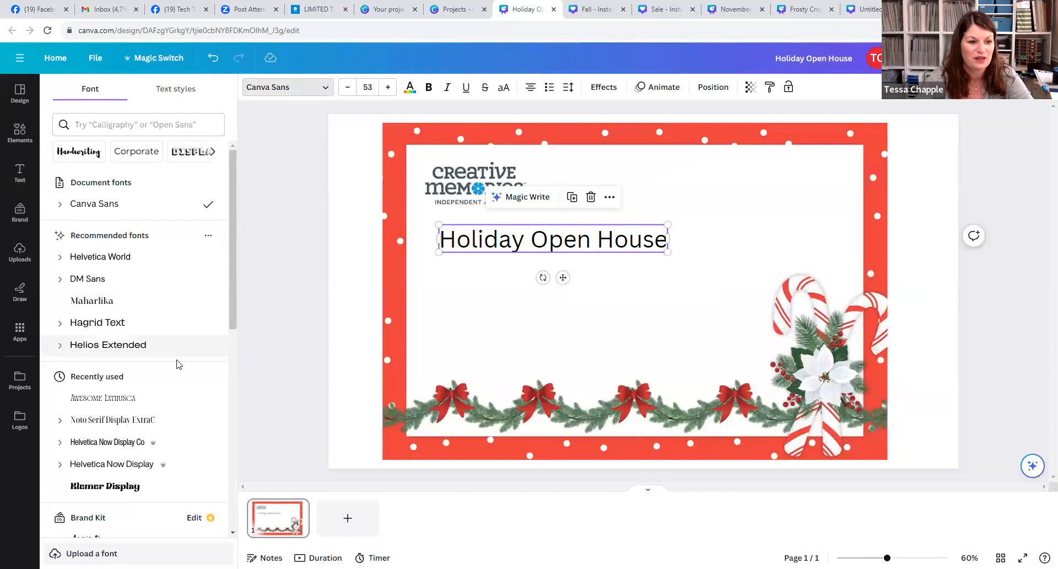
scroll(176, 365, "down", 5)
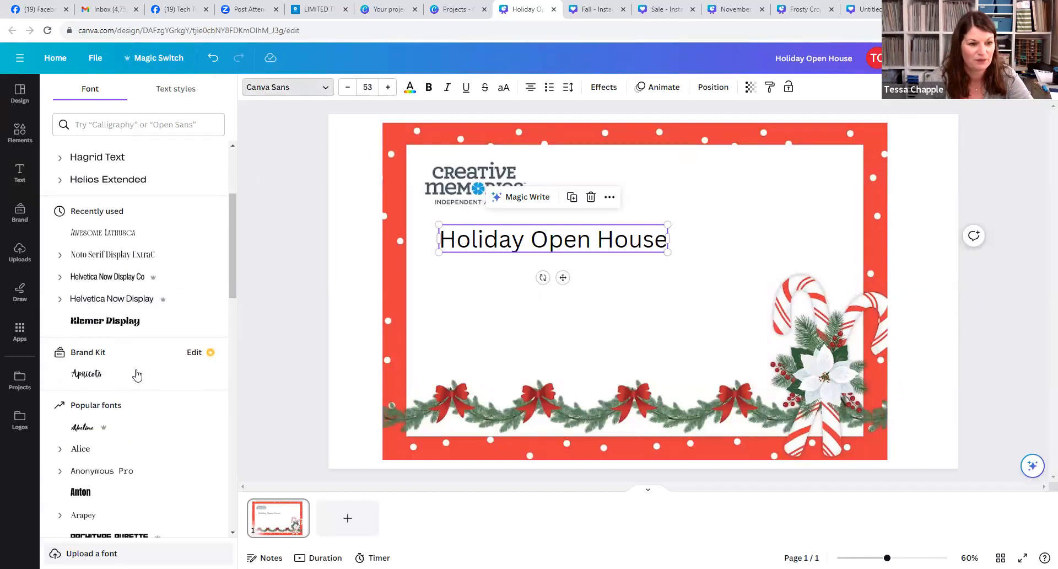
left_click(137, 375)
mouse_move(652, 252)
left_mouse_down()
mouse_move(756, 276)
mouse_move(641, 247)
left_mouse_up()
left_click(644, 310)
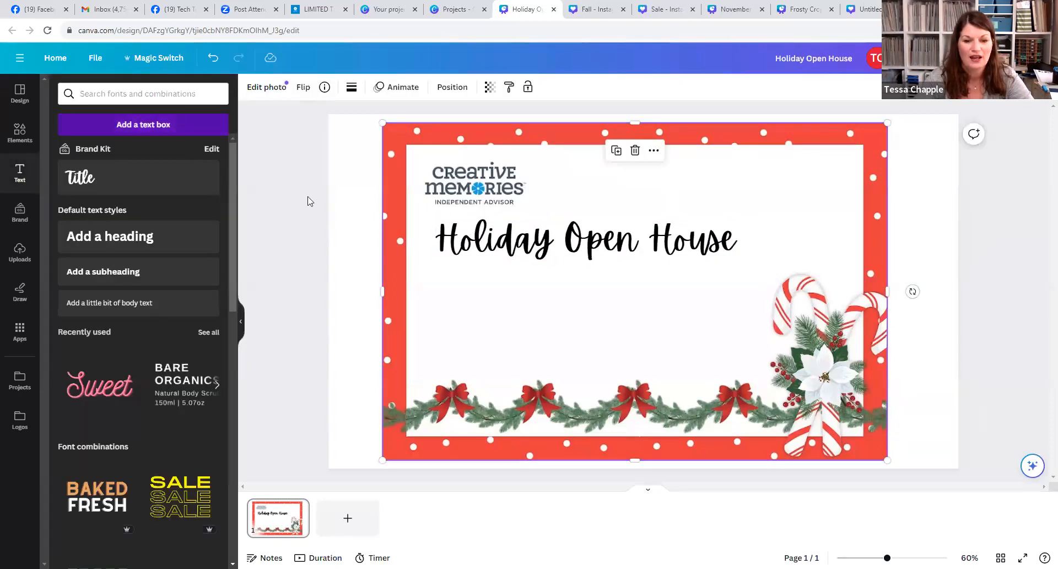
Step: Add a second text box below the heading and set its font to Helvetica Now Display
left_click(160, 124)
left_click(538, 292)
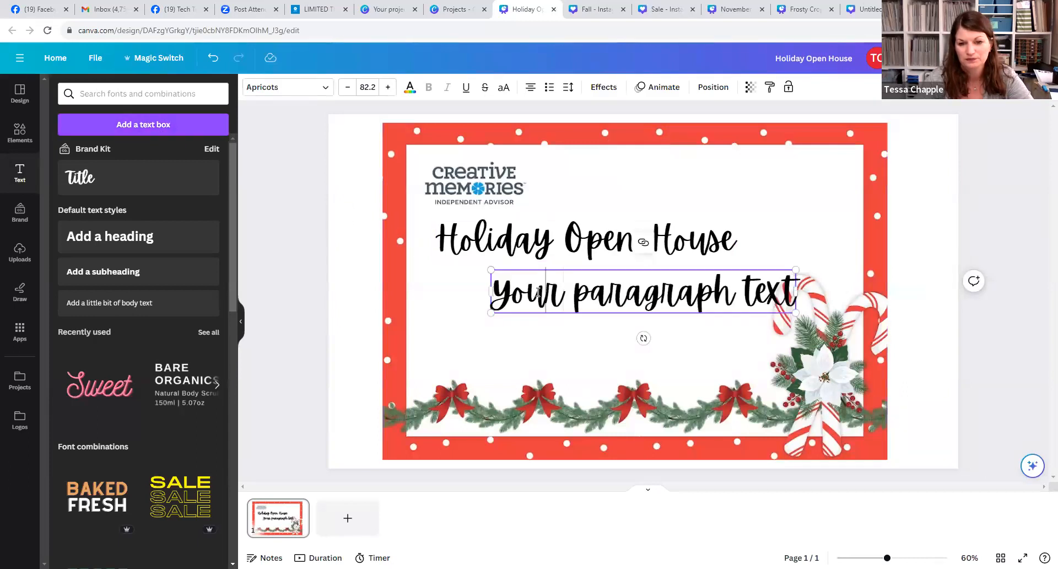
left_click(324, 88)
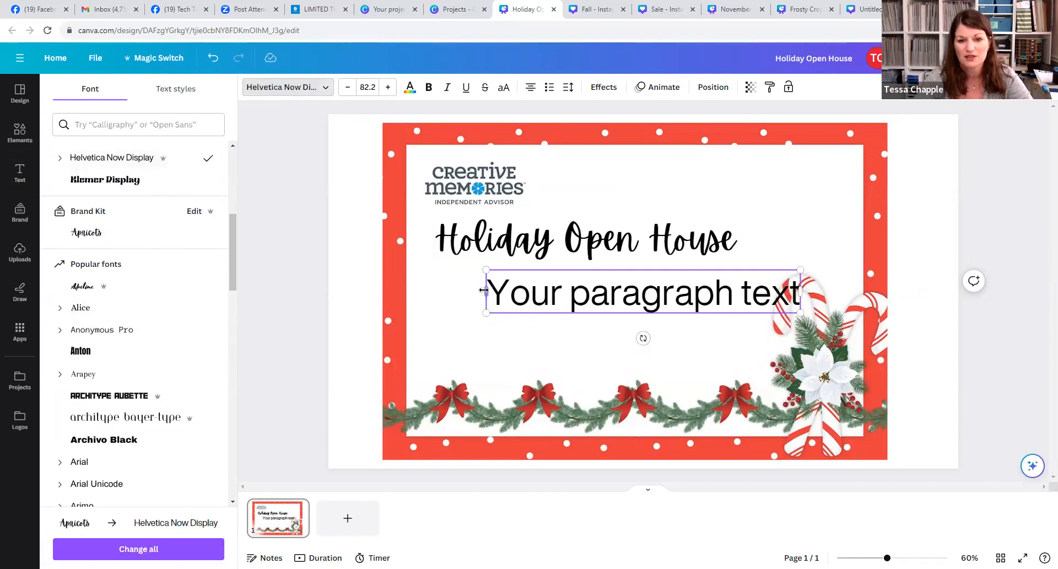
Step: Replace the second text box's placeholder with "Saturday December 10"
left_click_drag(495, 293, 791, 307)
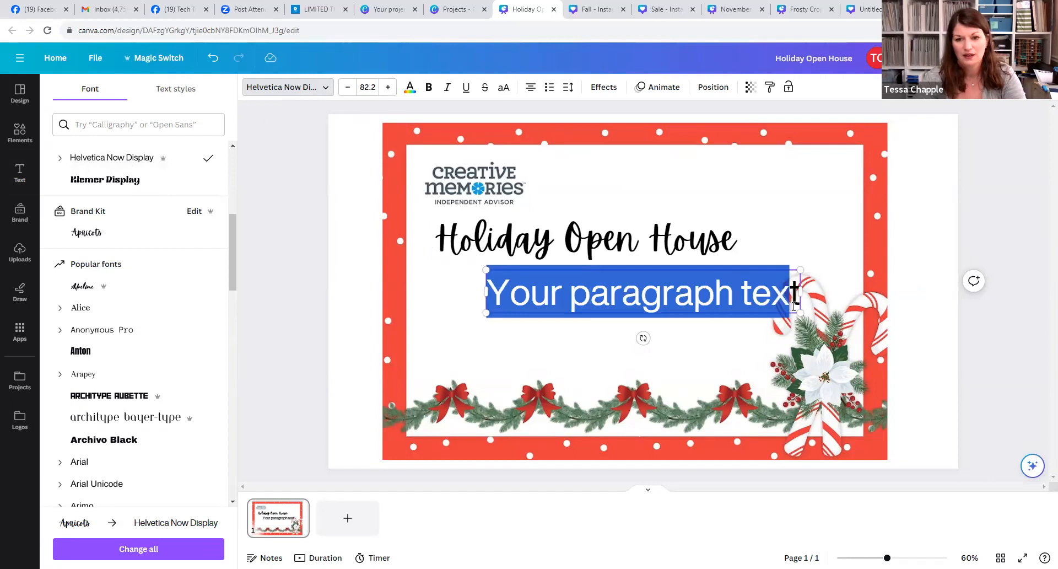
type("Sa")
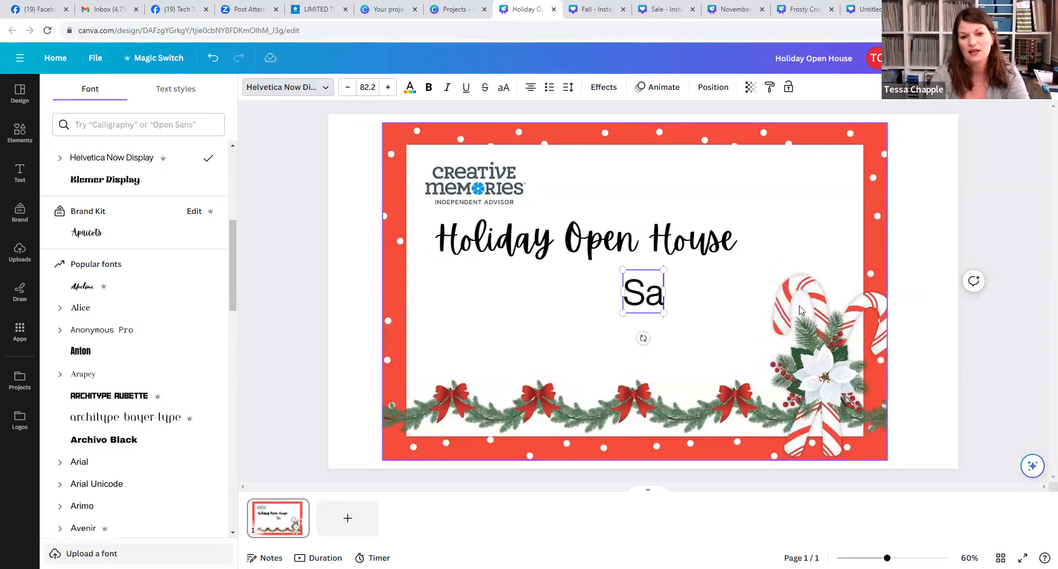
type("turday Decembe")
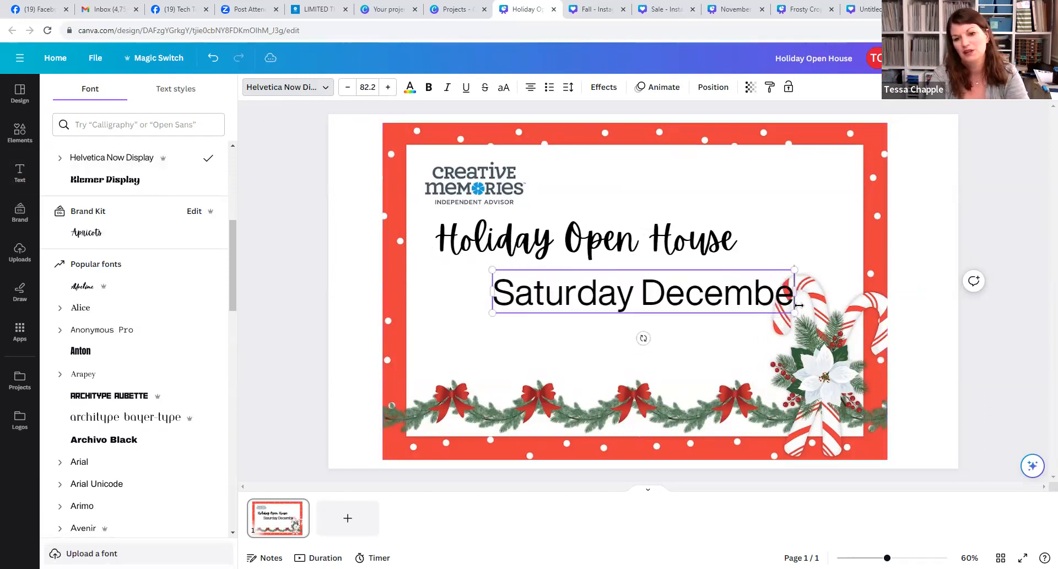
type("r 10")
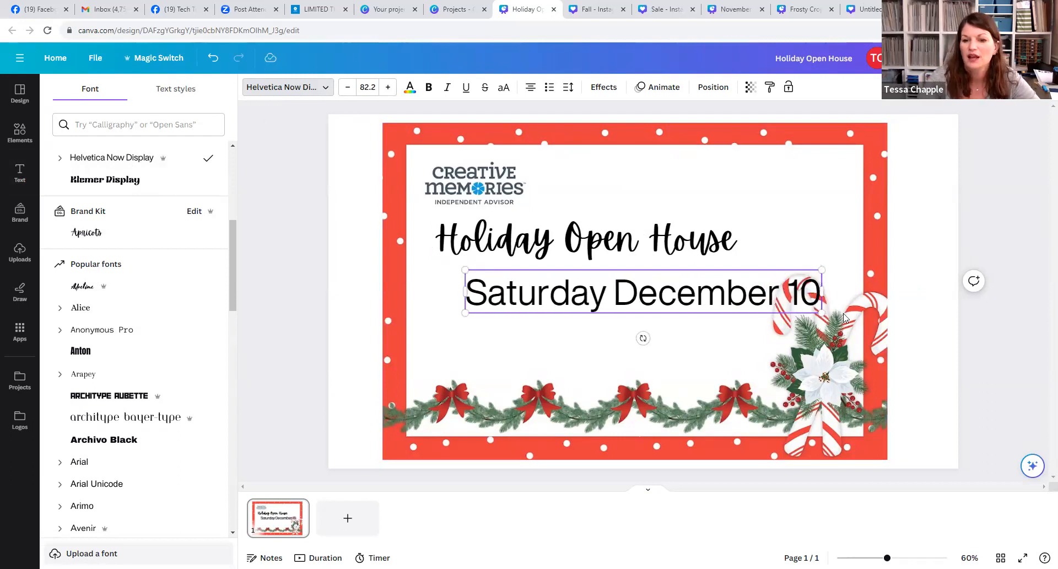
Step: Reduce the font size of the "Saturday December 10" text to 30
left_click(352, 88)
left_click(352, 88)
left_click(351, 88)
left_click(351, 88)
left_click(351, 88)
left_click(352, 89)
left_click(352, 88)
left_click(351, 89)
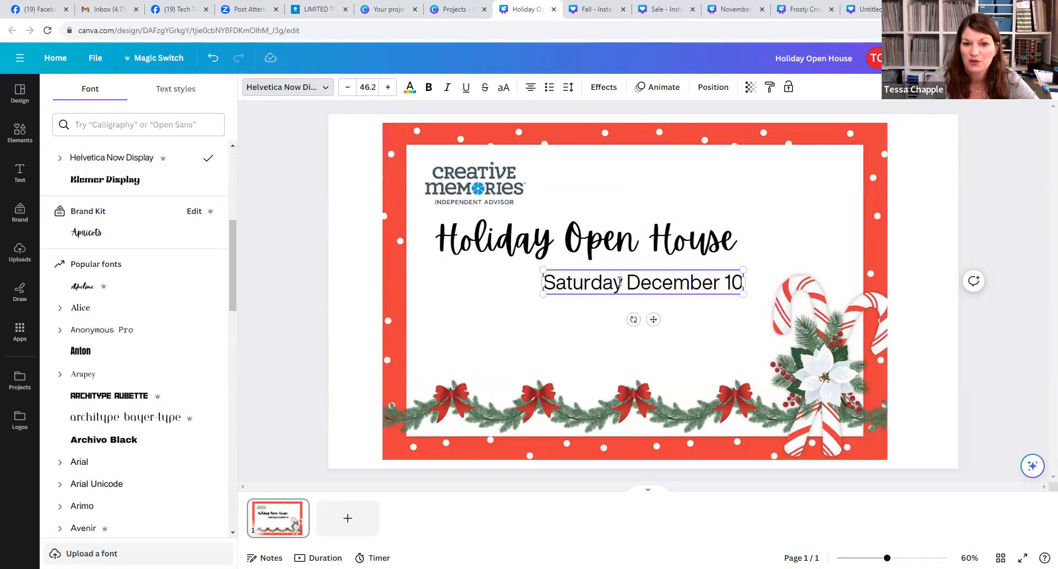
left_click_drag(546, 281, 744, 282)
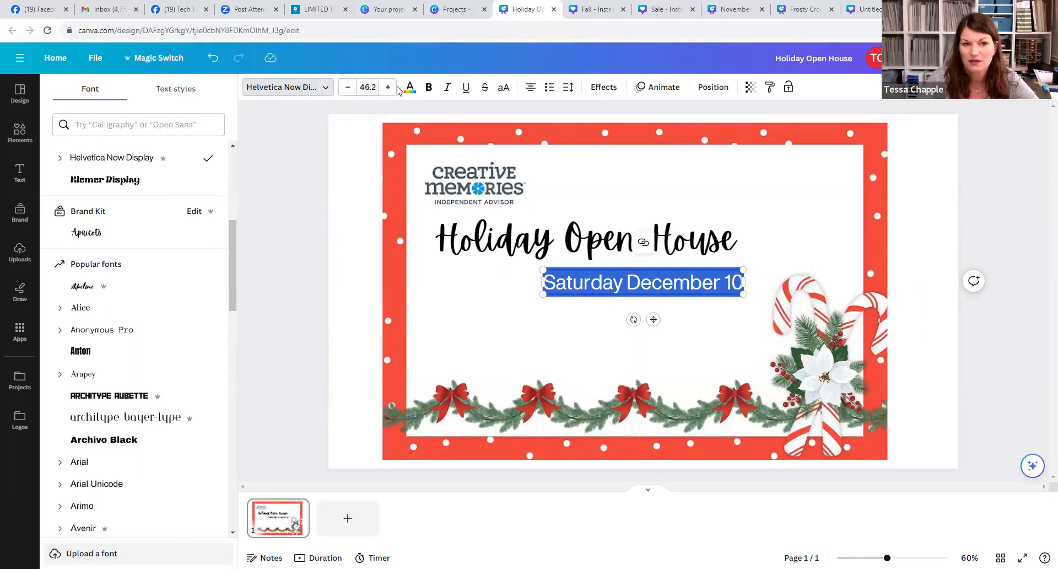
left_click(365, 88)
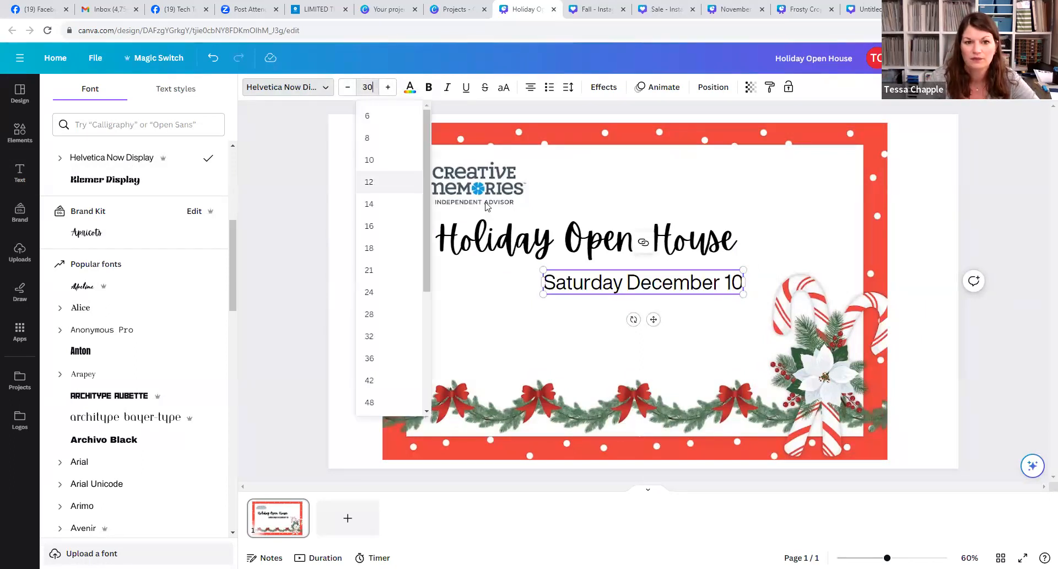
key("Return")
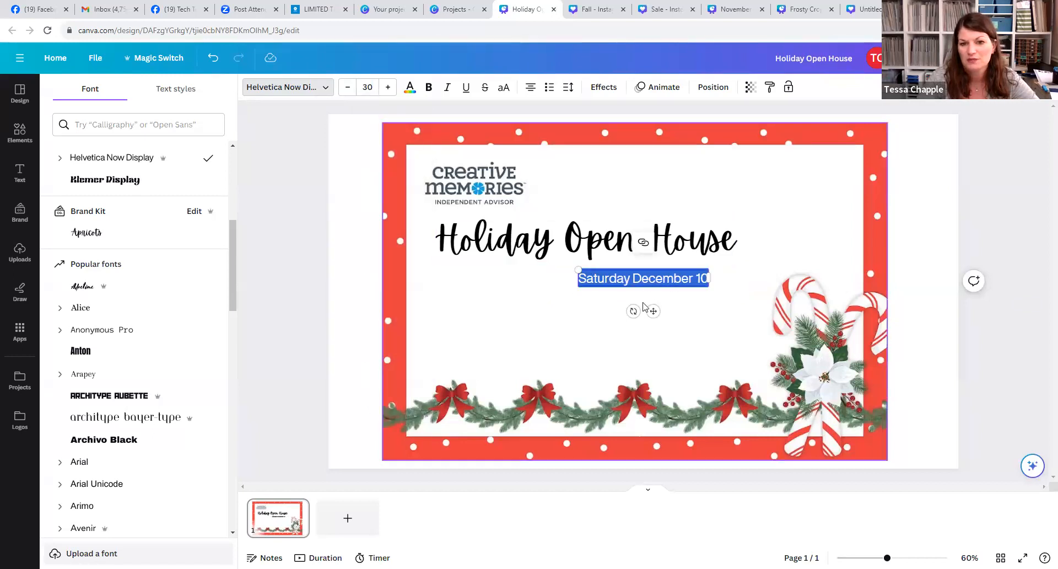
Step: Move the date text sideways so it sits beneath the words "Holiday Open" in the heading
left_click_drag(654, 312, 545, 313)
left_click(666, 313)
left_click(557, 276)
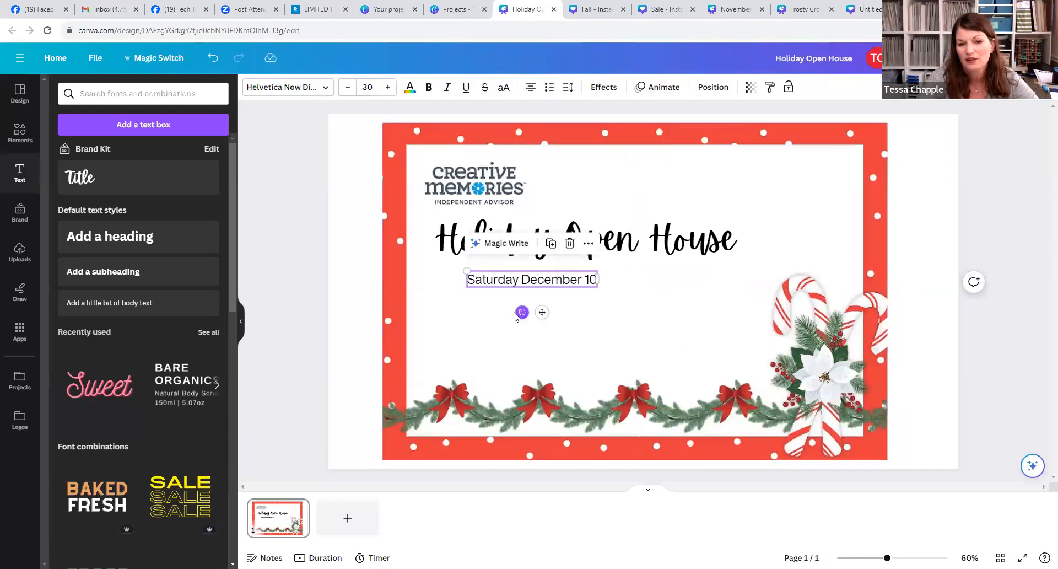
Step: Tilt the date text slightly clockwise and move it to the white area near the border's upper-right corner
mouse_move(515, 315)
left_mouse_down()
mouse_move(542, 329)
mouse_move(523, 337)
mouse_move(544, 327)
mouse_move(549, 286)
mouse_move(560, 281)
mouse_move(505, 325)
left_mouse_up()
left_click(527, 286)
left_click_drag(570, 267, 826, 173)
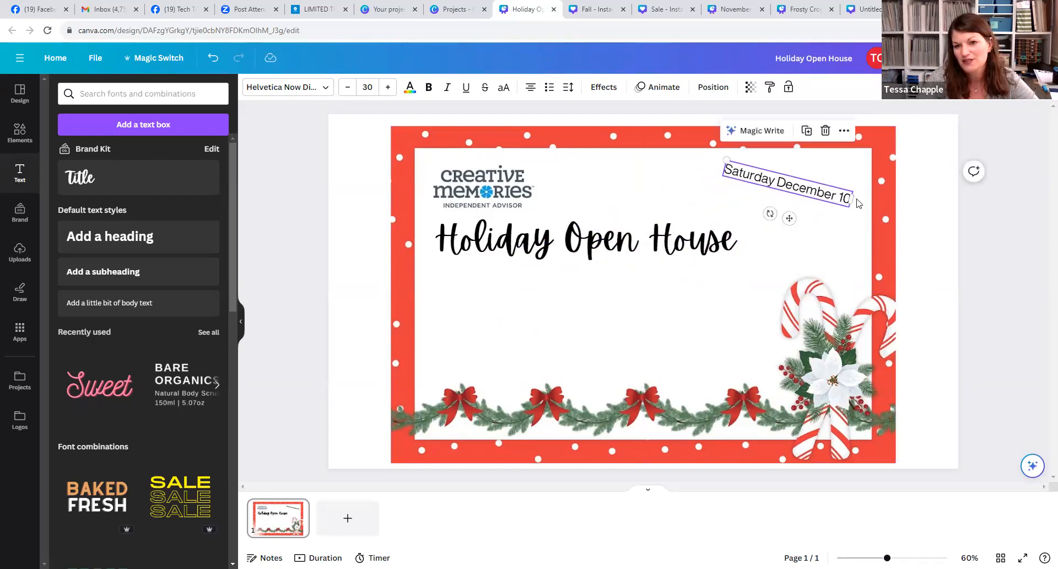
Step: Open the sharing options of the Holiday Open House design to view its download and social sharing choices
left_click(566, 279)
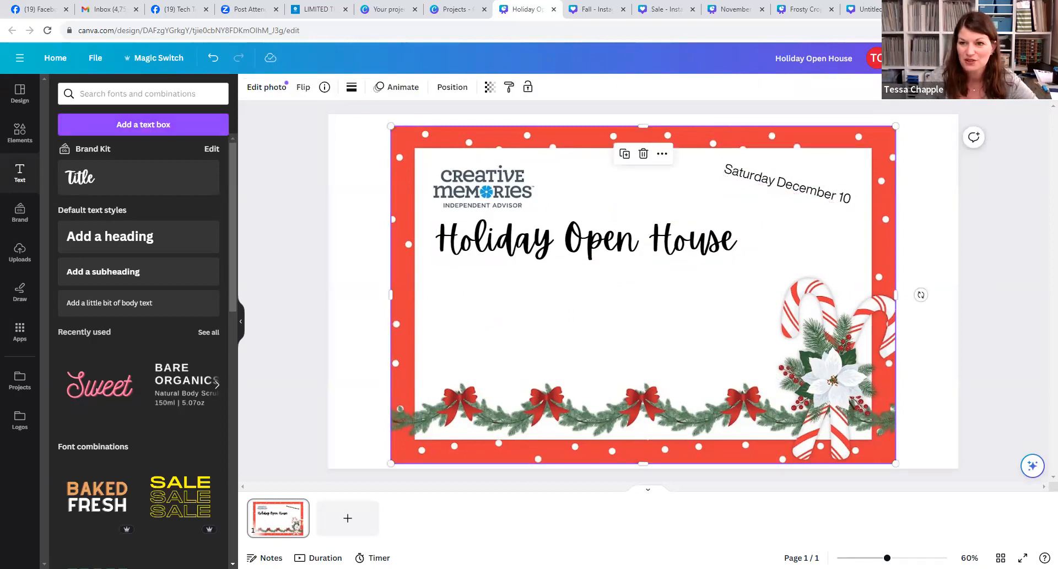
left_click(1025, 58)
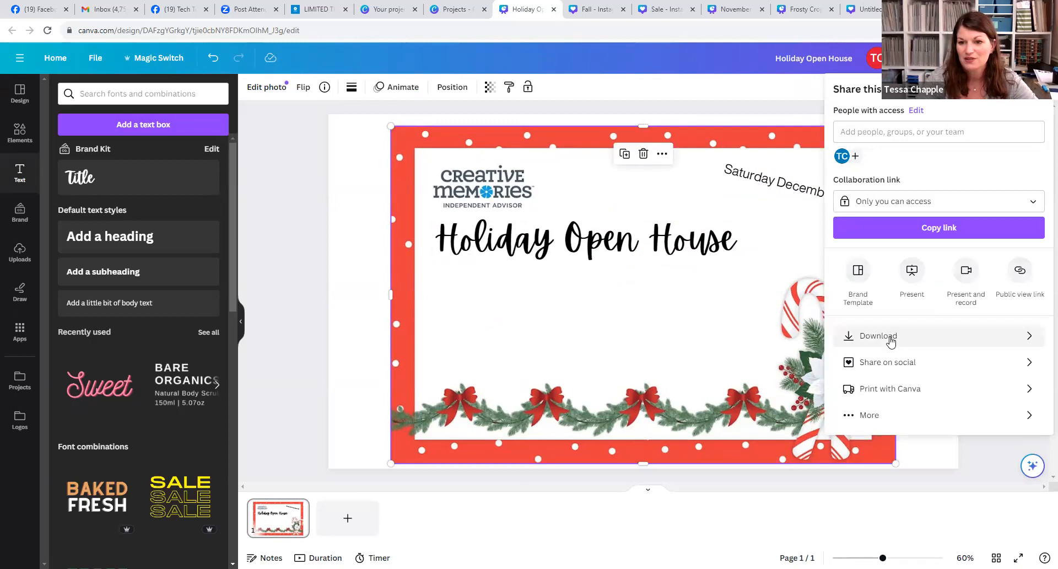
Step: Return to the Projects page and create a blank Instagram Post (Square) design
left_click(455, 9)
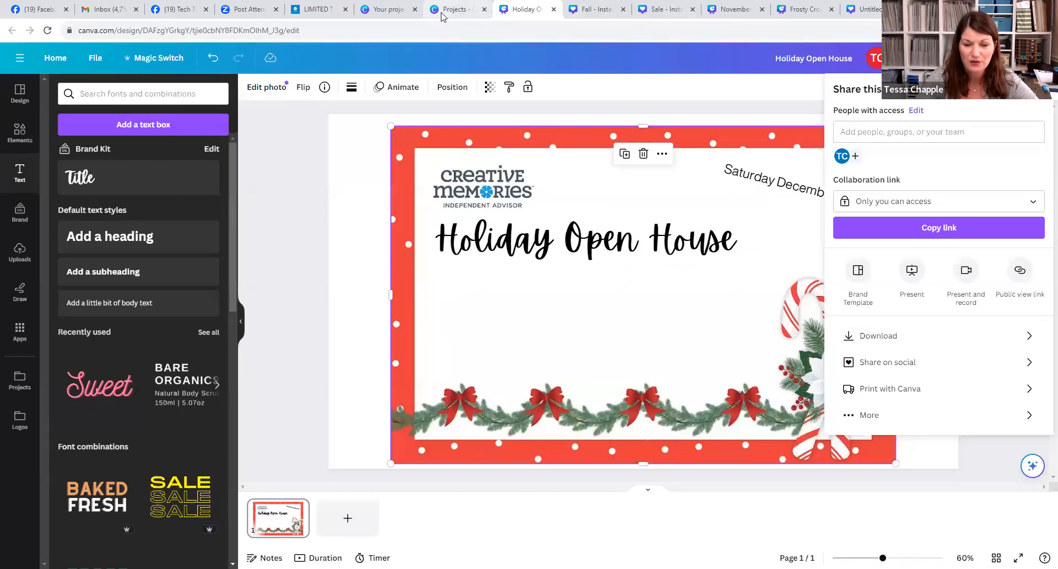
left_click(971, 62)
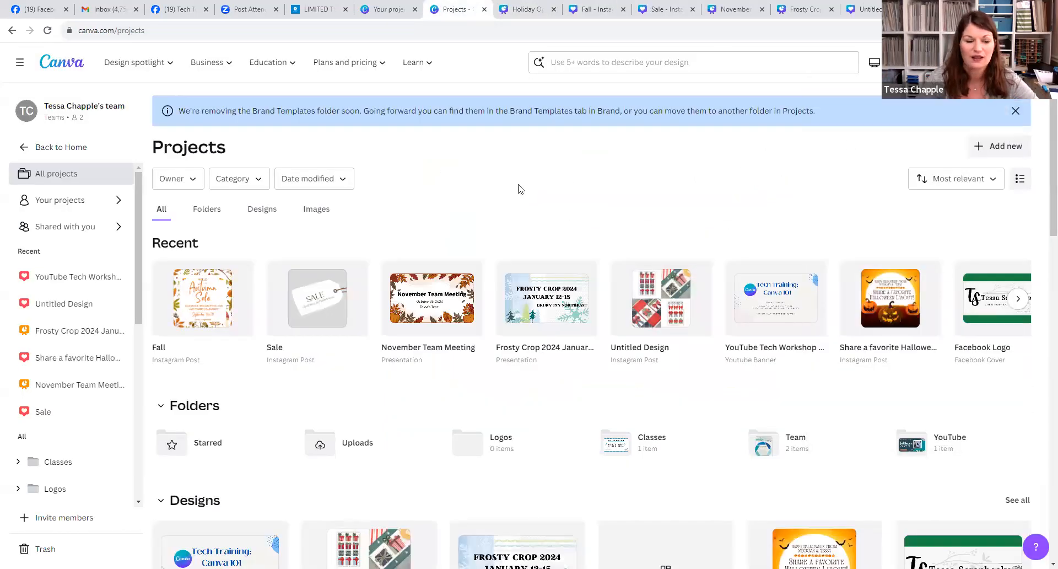
left_click(971, 62)
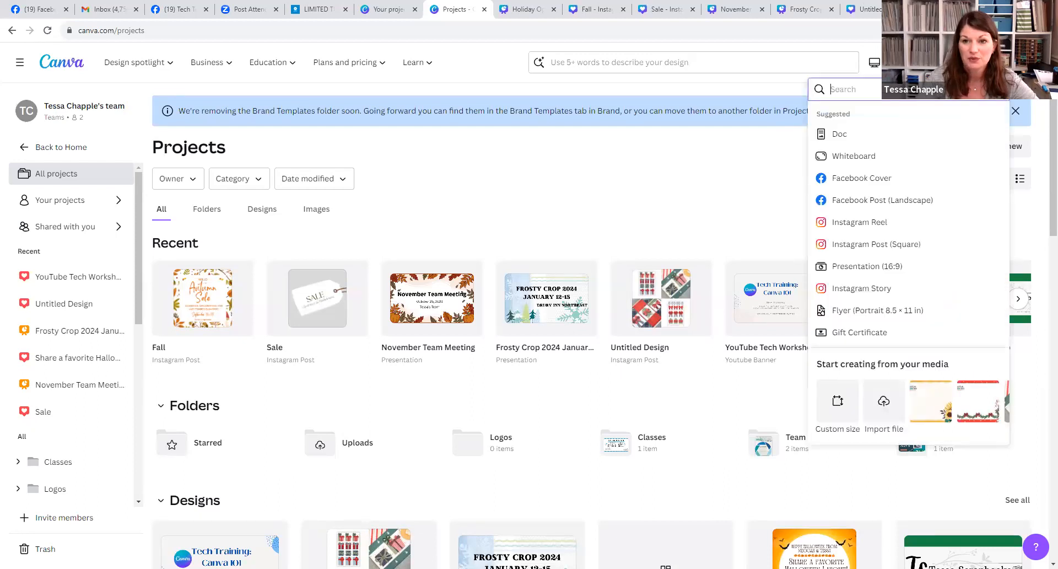
left_click(880, 248)
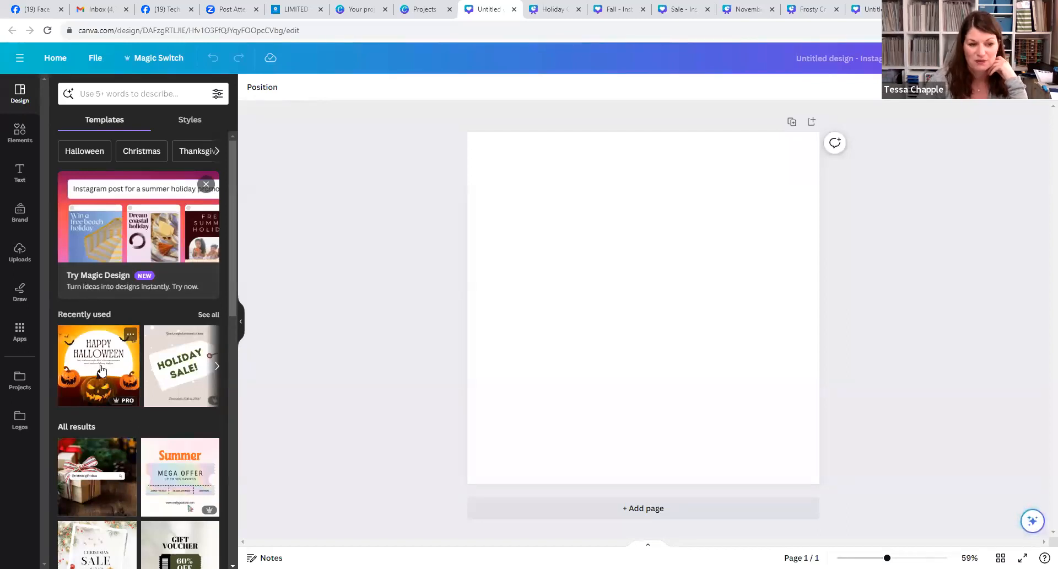
Step: Search the templates for "holiday open house" and look through the designs found
scroll(102, 368, "down", 3)
scroll(102, 366, "up", 3)
left_click(153, 93)
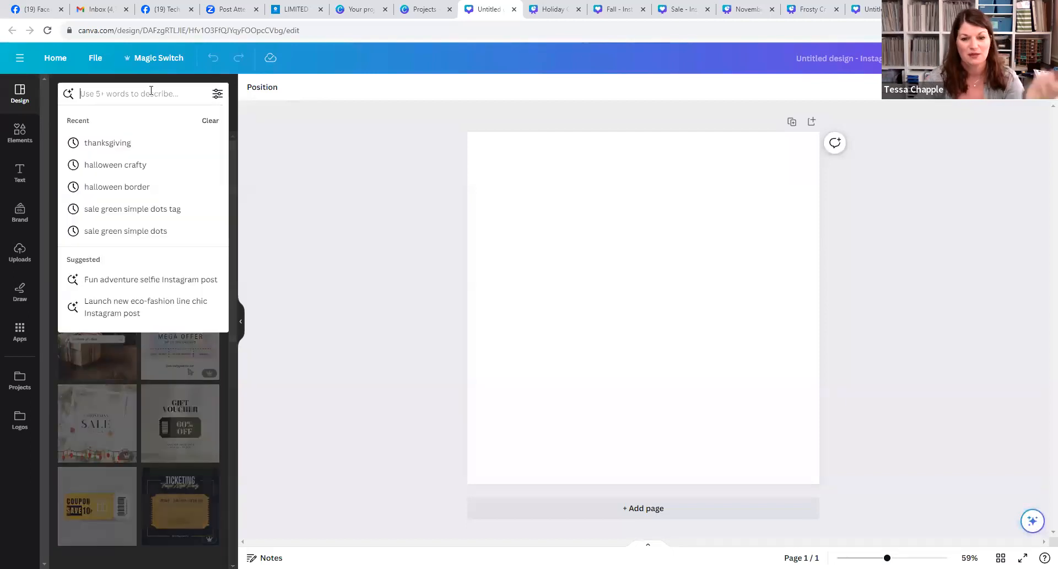
type("holiday open ho")
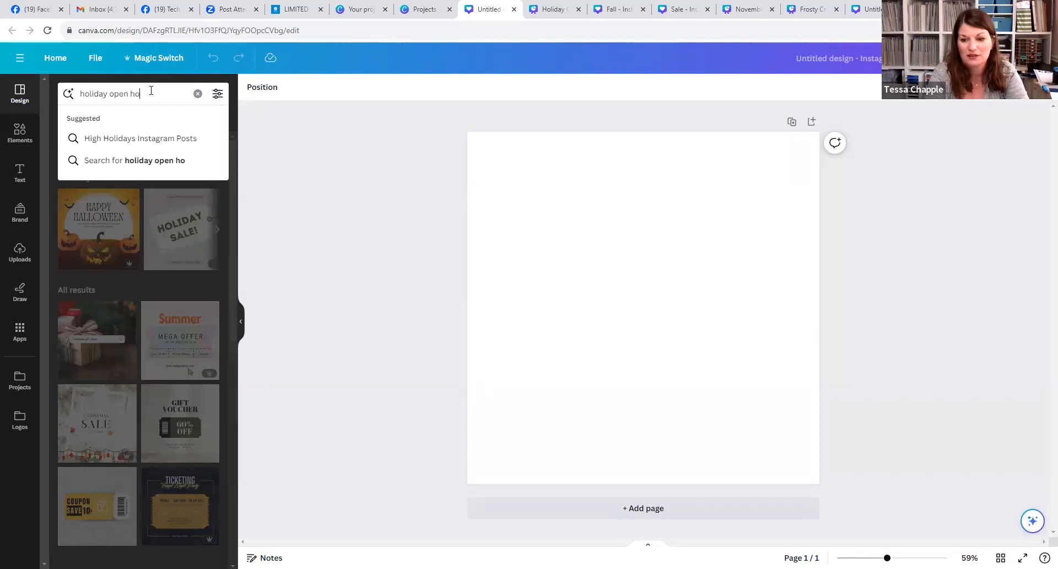
type("use")
key("Return")
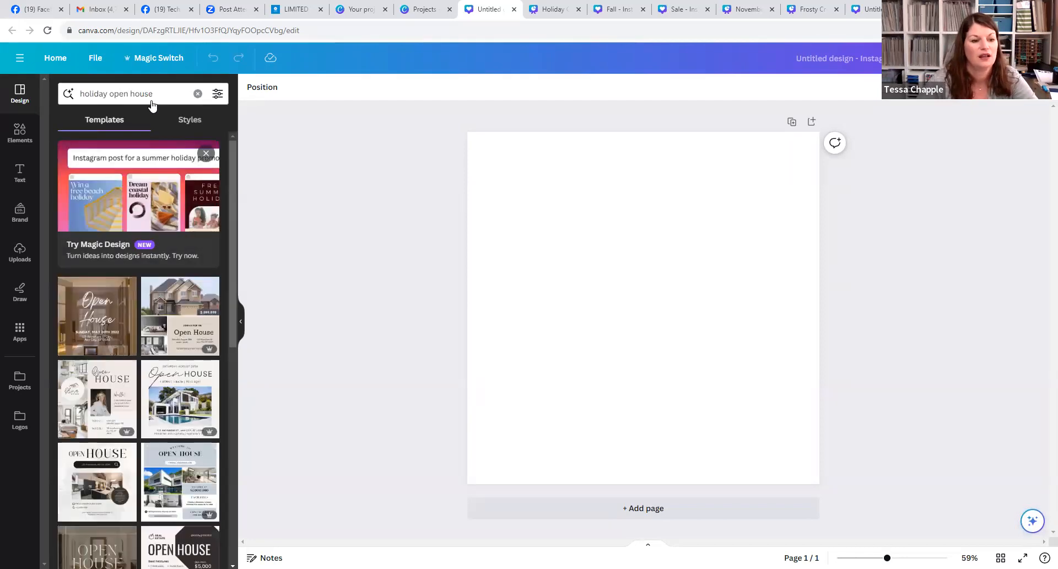
scroll(176, 386, "down", 6)
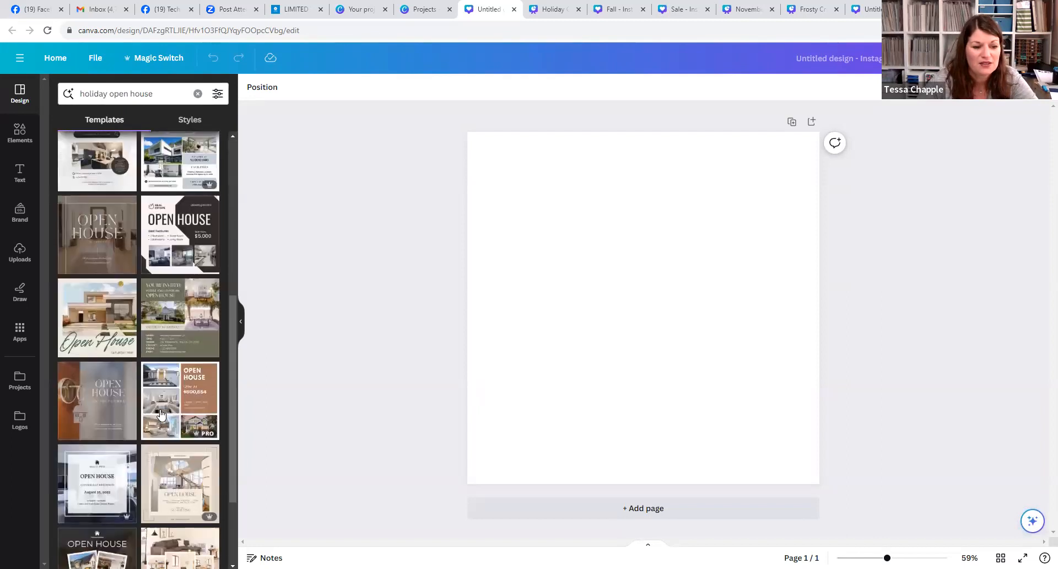
scroll(170, 410, "down", 3)
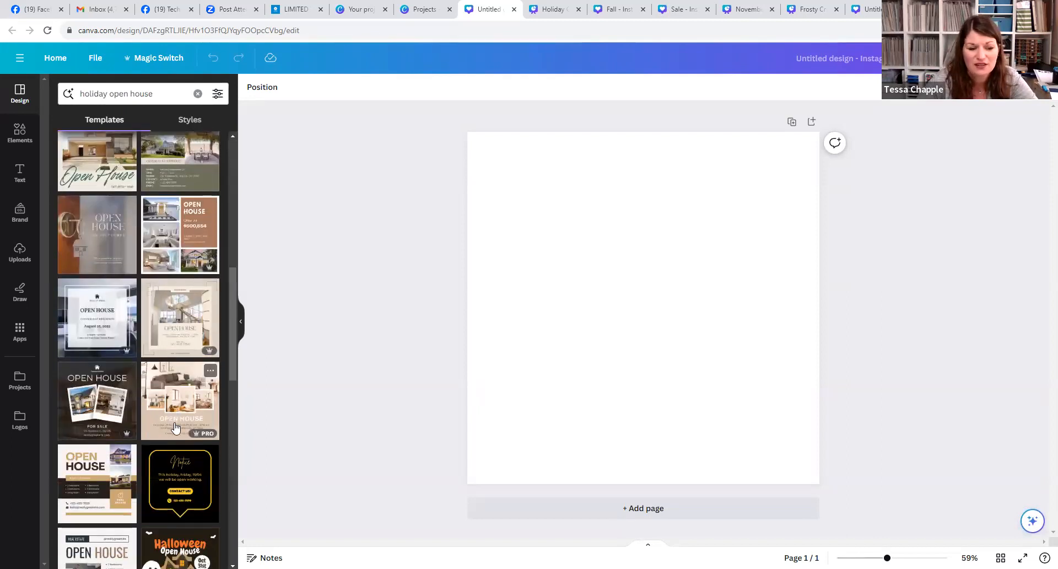
scroll(175, 429, "up", 9)
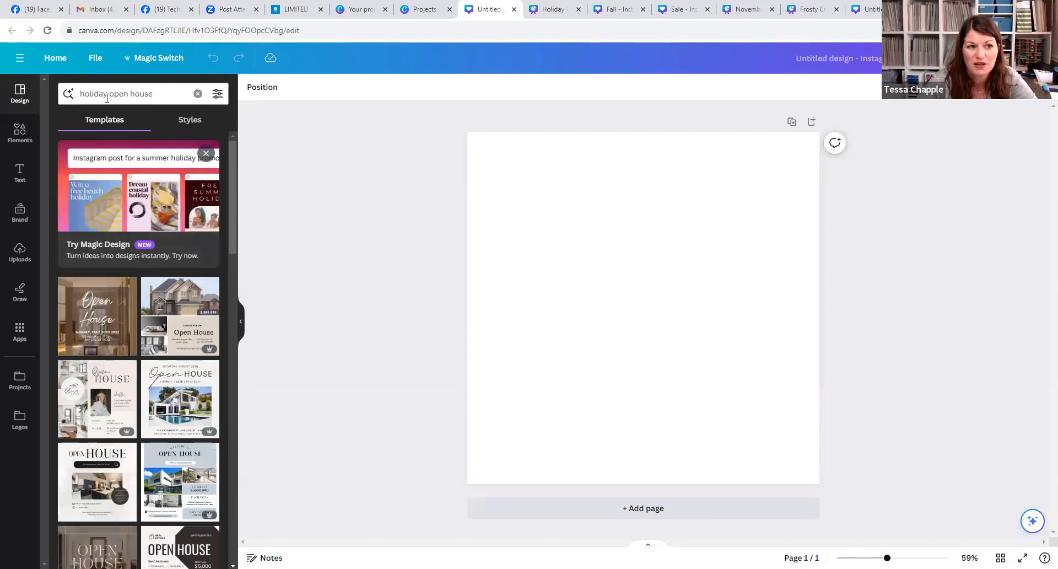
Step: Search the templates for "holiday sale" and apply the Fun Christmas Holiday Sale Instagram Post template to the blank page
left_click_drag(110, 94, 170, 90)
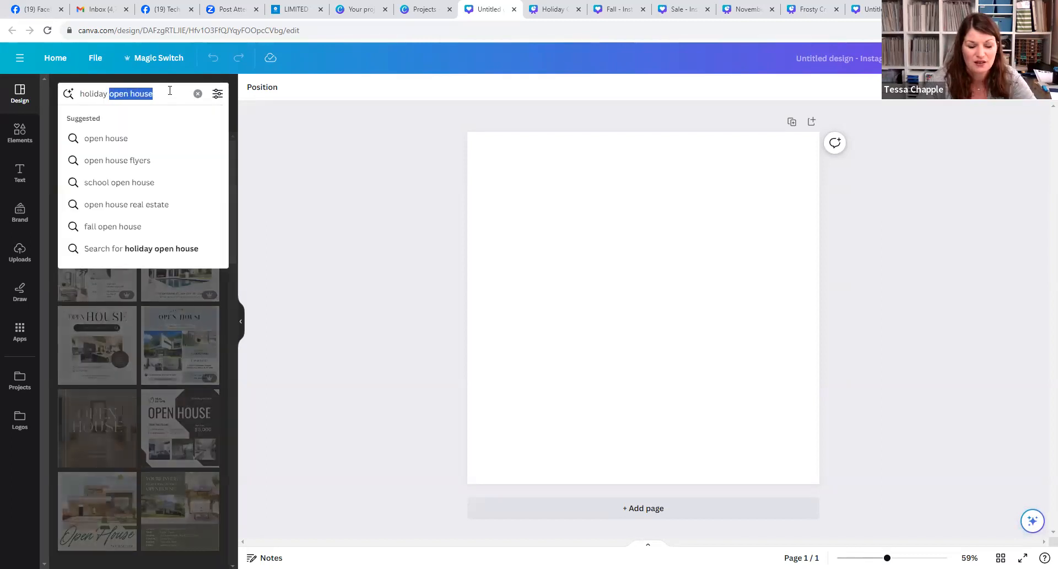
type("sale")
key("Return")
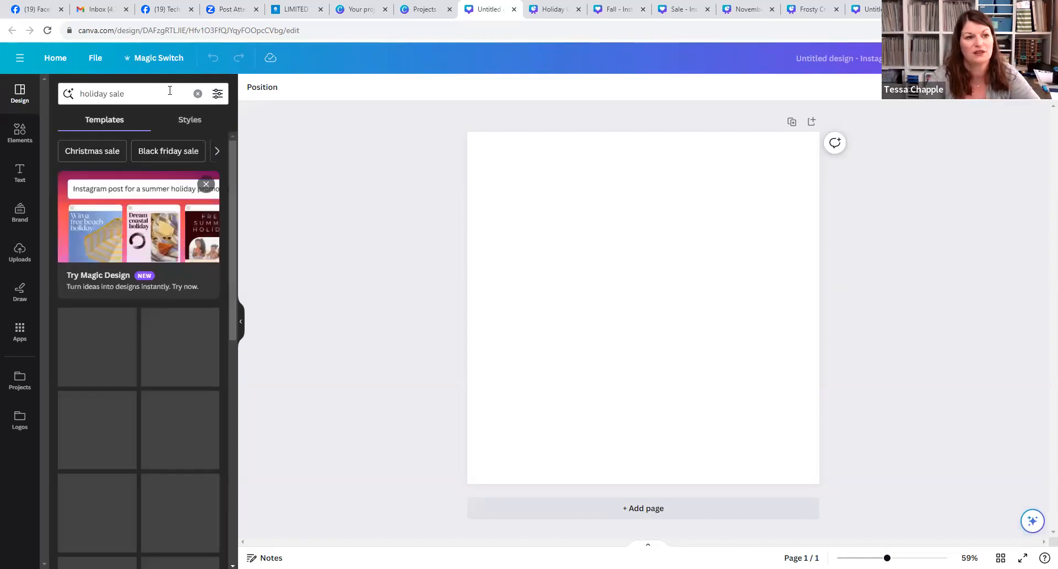
scroll(168, 471, "down", 2)
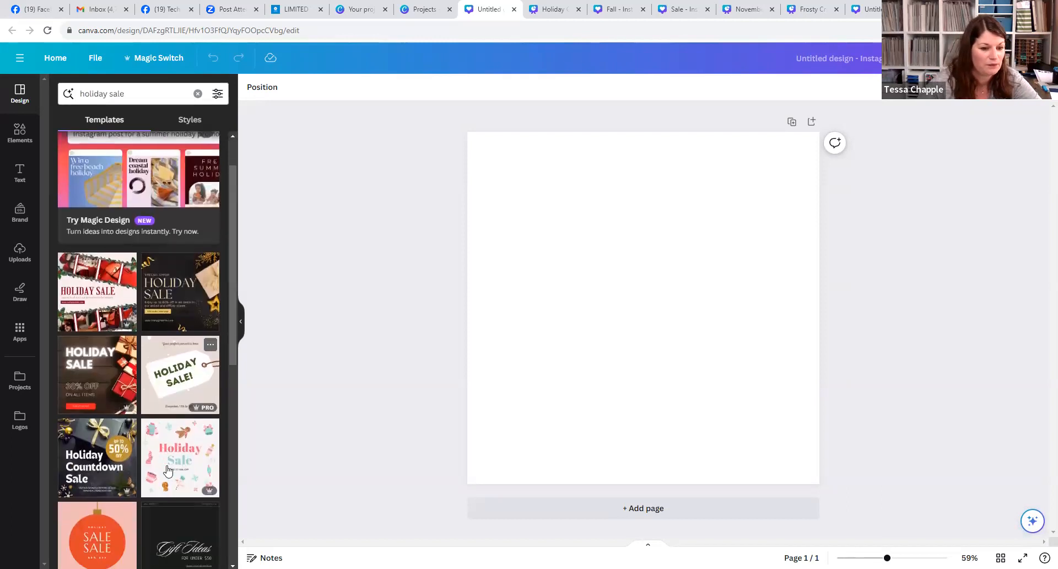
scroll(168, 472, "down", 1)
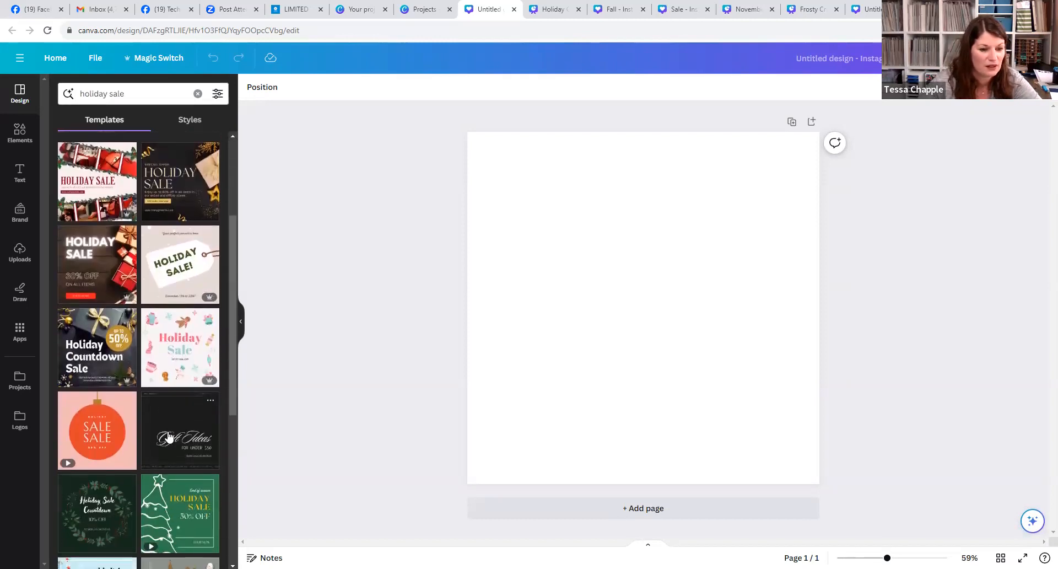
left_click(192, 354)
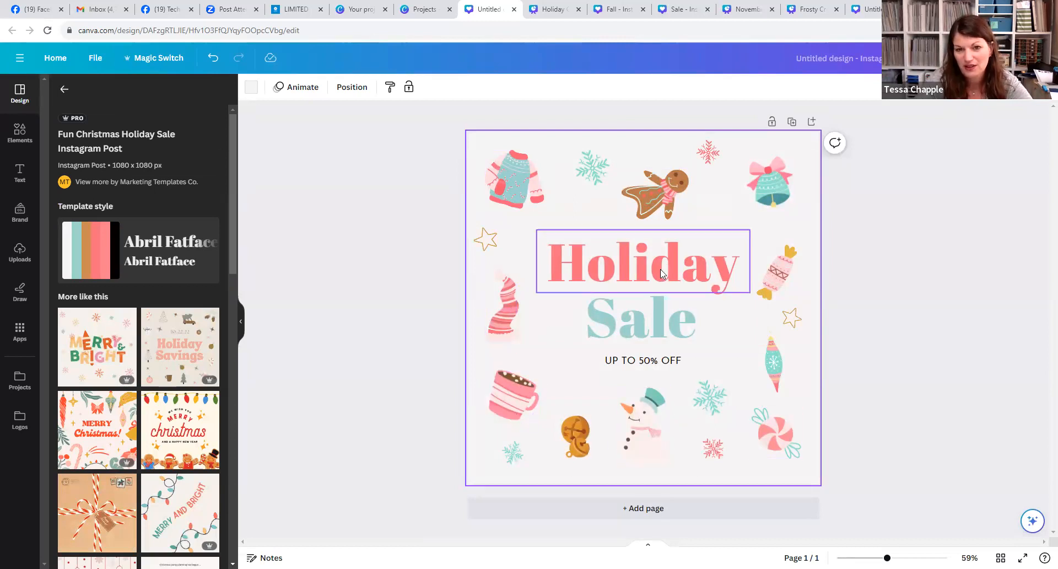
Step: Replace the word "Holiday" with "Open House" and widen its text box on both sides to fit one line
left_click(558, 262)
left_click(556, 262)
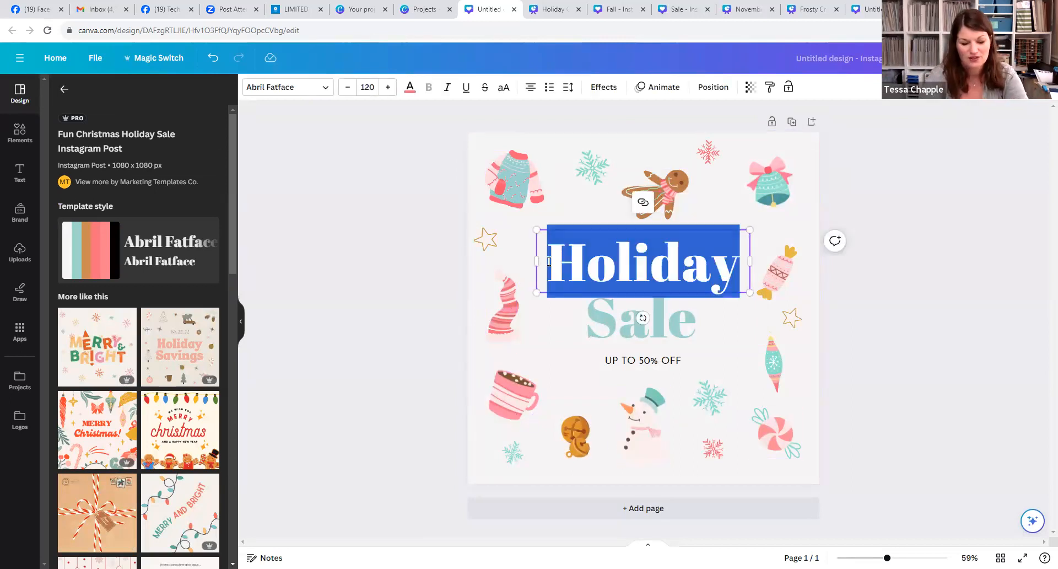
type("Open")
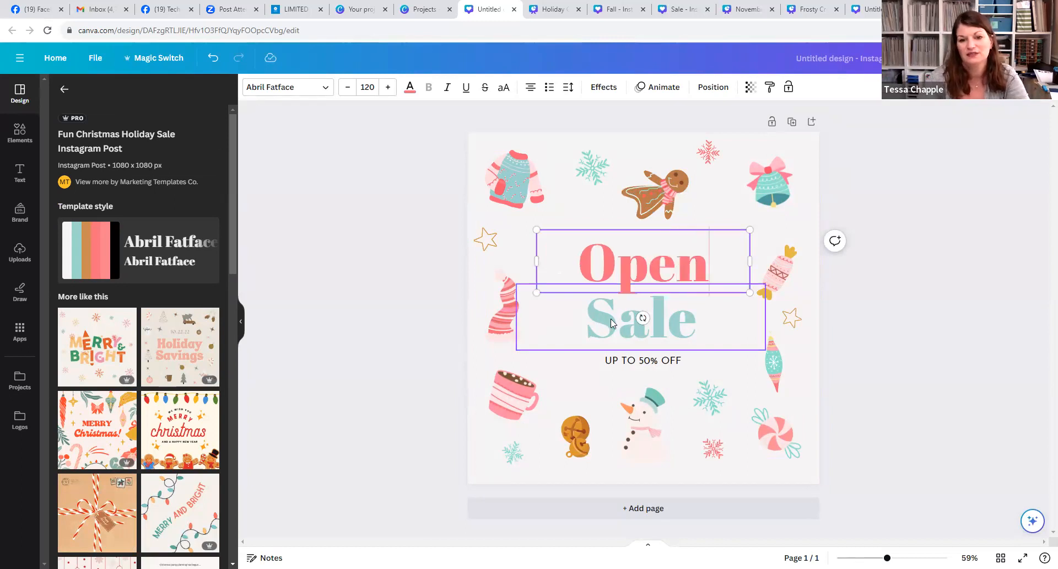
type(" House")
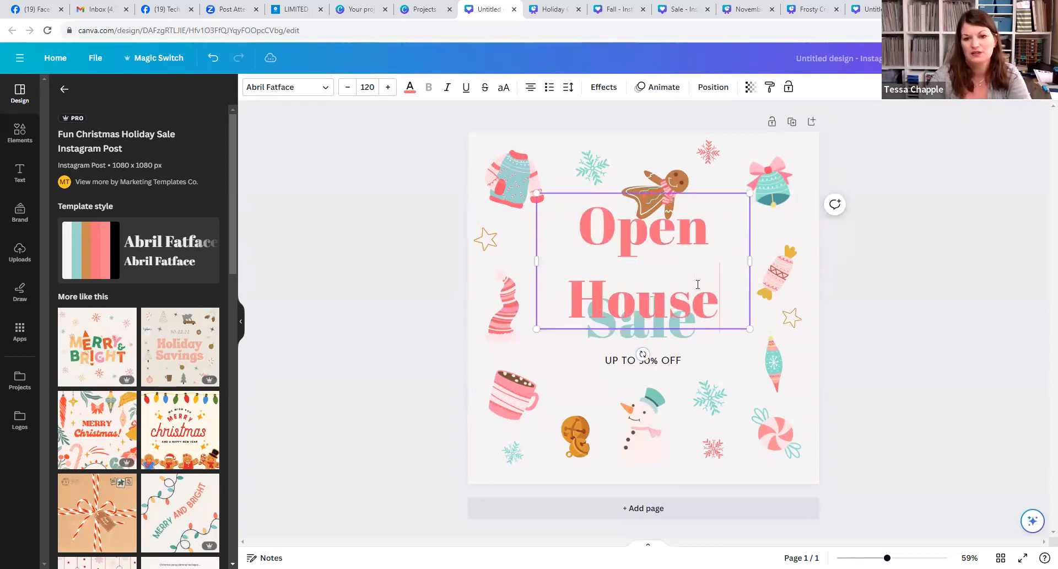
left_click_drag(750, 261, 819, 262)
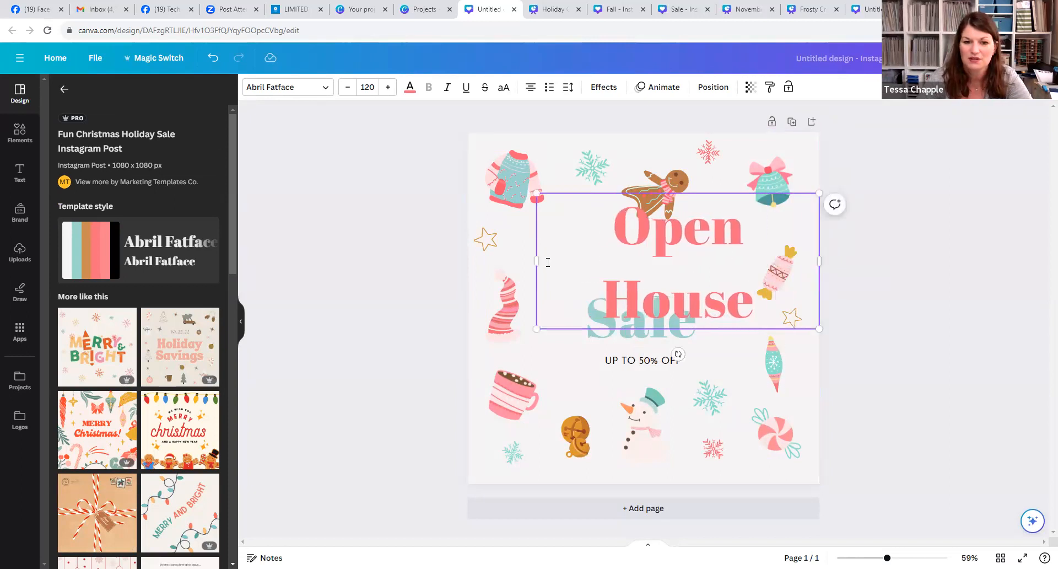
left_click_drag(535, 262, 503, 261)
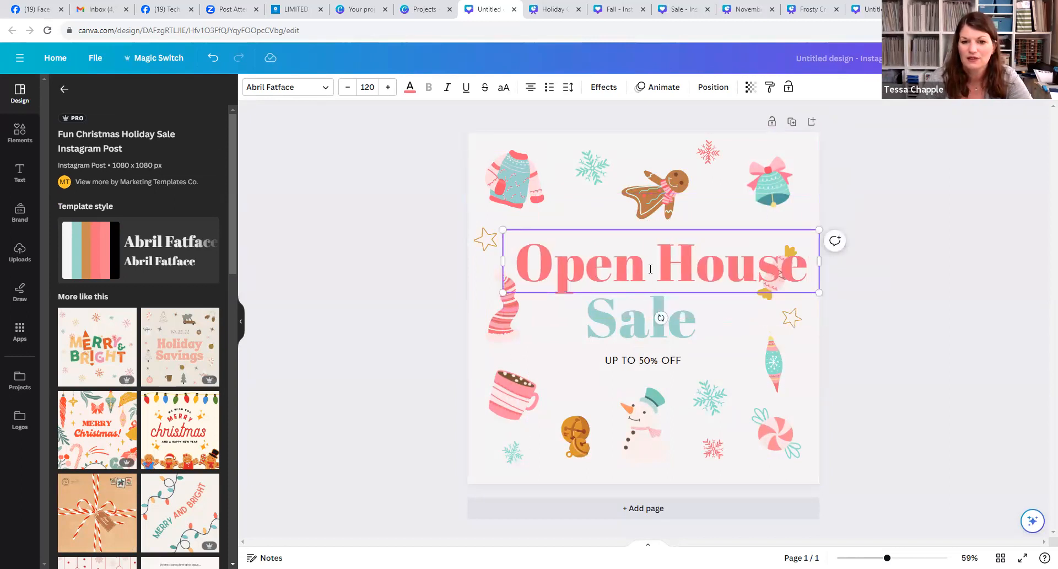
Step: Reduce the "Open House" font size to 107, then shift it up and left and nudge "Sale" slightly right
left_click(347, 88)
left_click(347, 88)
left_click(347, 88)
left_click(346, 88)
left_click(347, 88)
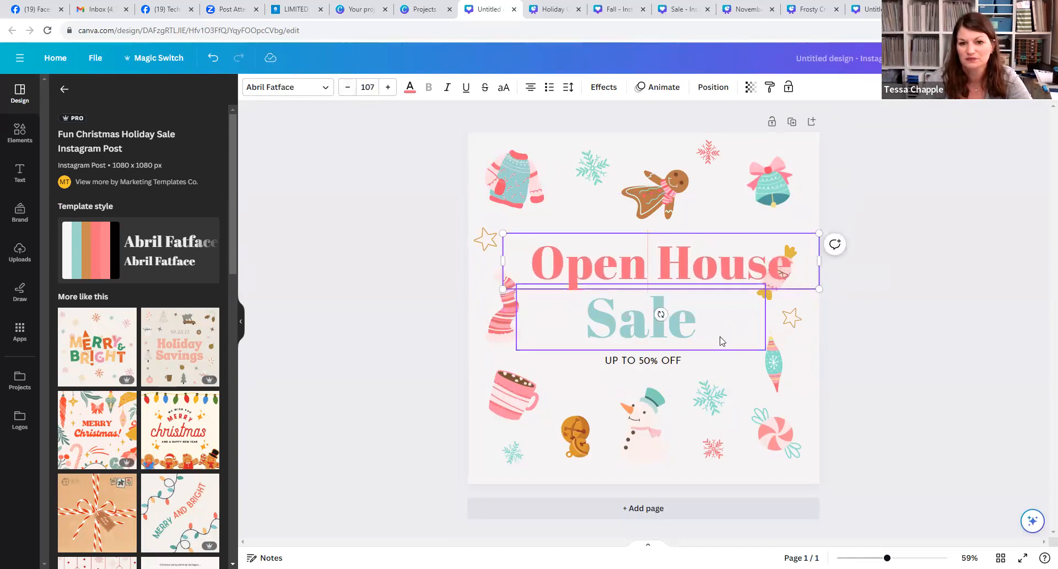
left_click_drag(719, 264, 705, 258)
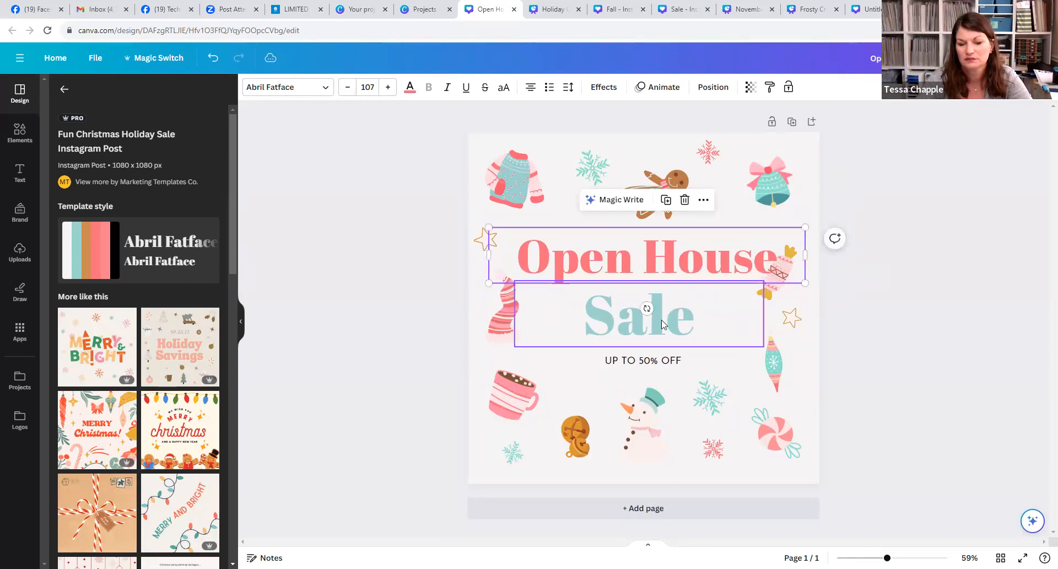
left_click_drag(658, 315, 669, 314)
Step: Delete the cocoa mug graphic and enlarge the striped hat to fill the space it occupied
left_click(648, 364)
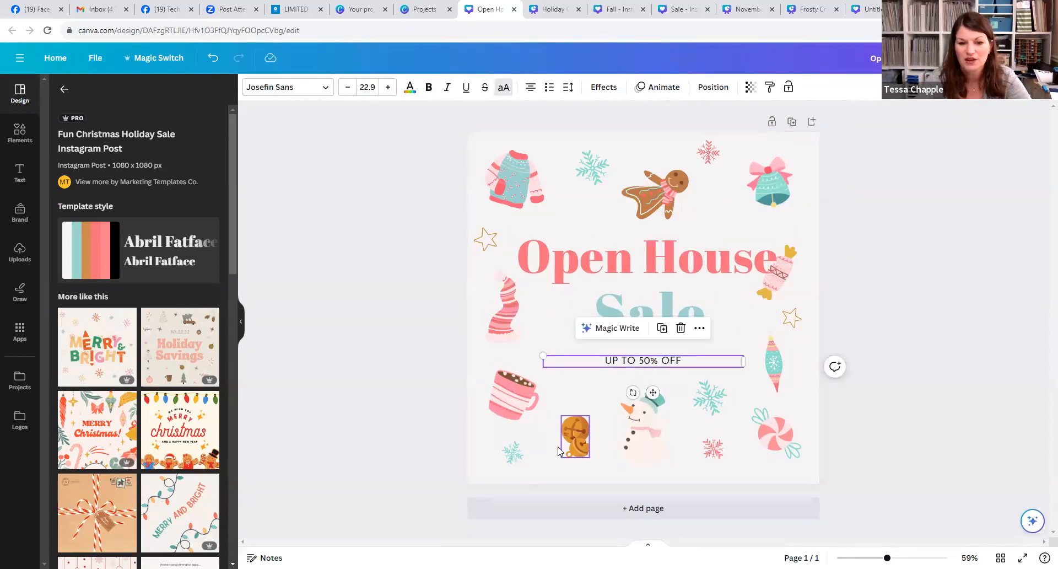
left_click(518, 413)
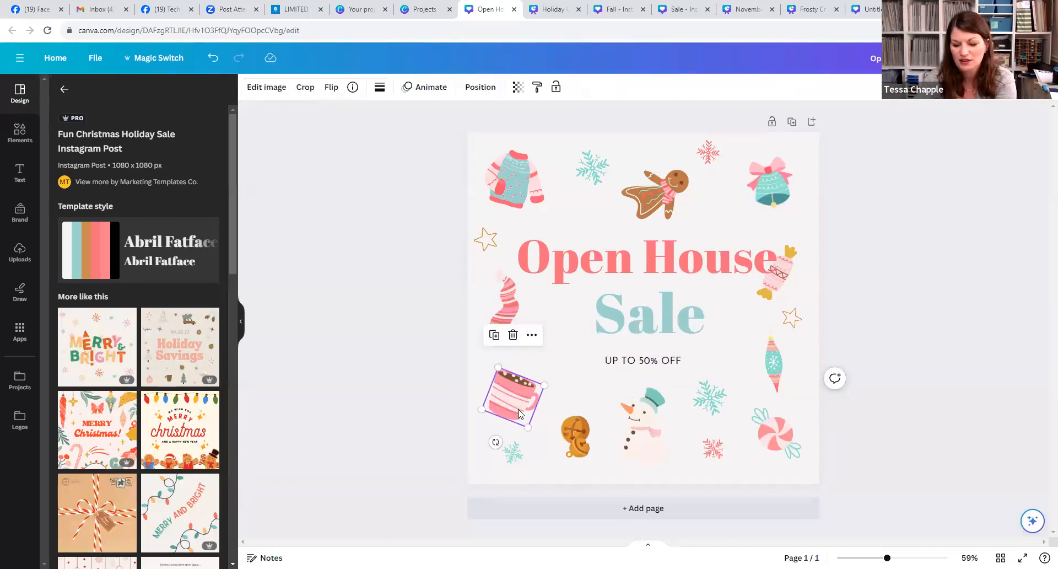
key("Delete")
left_click(512, 340)
left_click_drag(520, 343, 557, 416)
left_click_drag(516, 371, 500, 384)
Step: Move the bell, gingerbread figure, teal snowflake and sweater toward the page's upper edge, and raise the "Open House" text beneath them
left_click_drag(770, 184, 788, 167)
left_click_drag(686, 188, 688, 161)
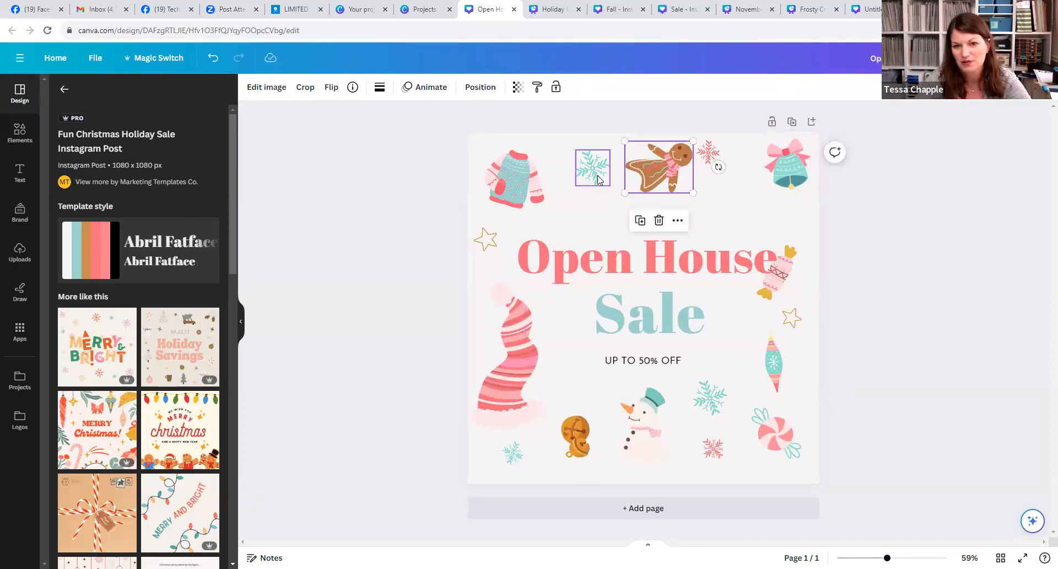
left_click_drag(598, 180, 581, 167)
left_click(512, 175)
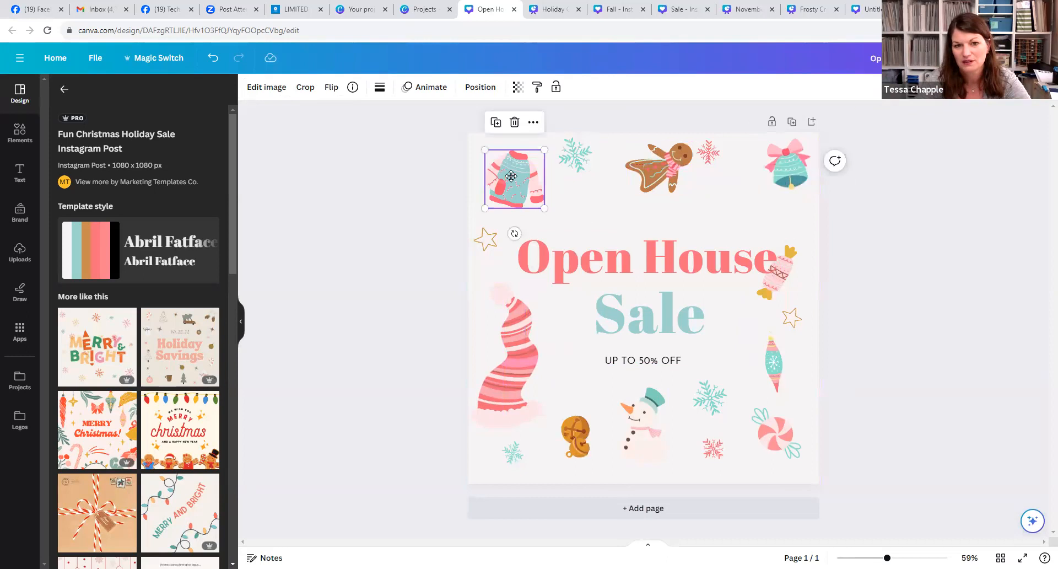
left_click(881, 288)
left_click_drag(776, 267, 779, 232)
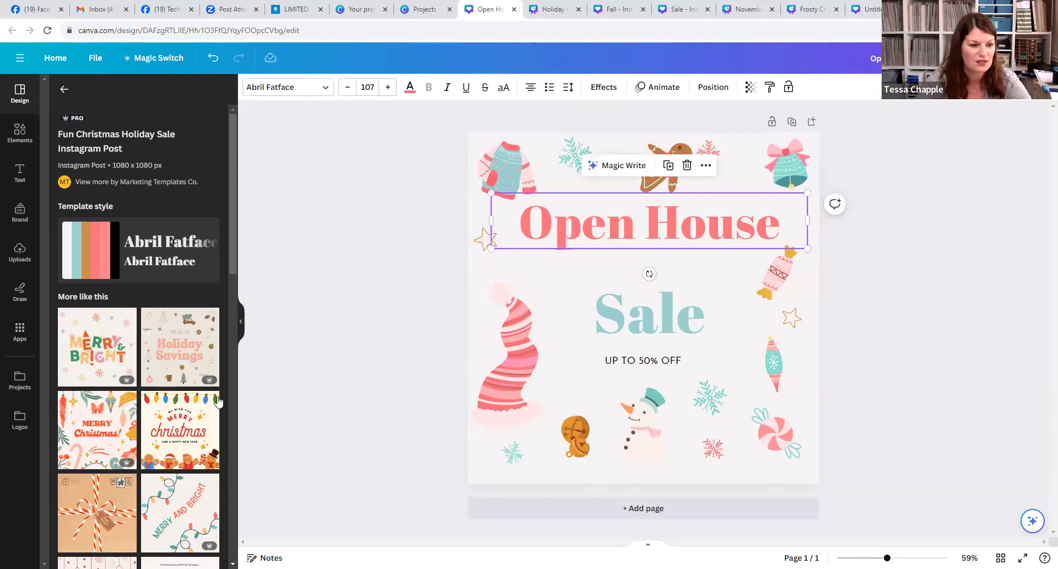
Step: Browse the similar templates and replace the current page with the Green And White Illustrative Merry Christmas Instagram Post template
scroll(177, 436, "down", 5)
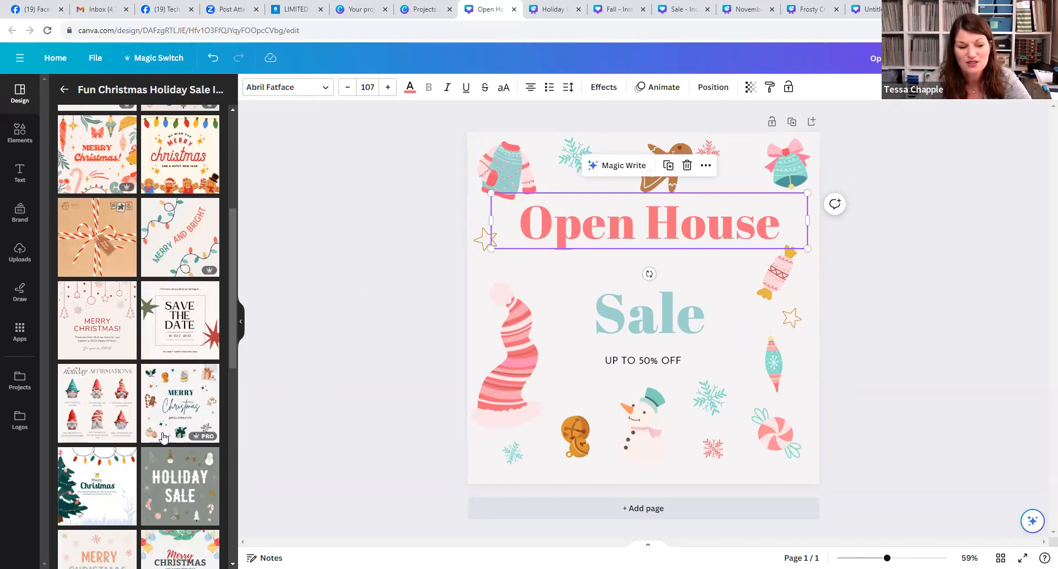
scroll(171, 430, "down", 4)
scroll(157, 393, "down", 1)
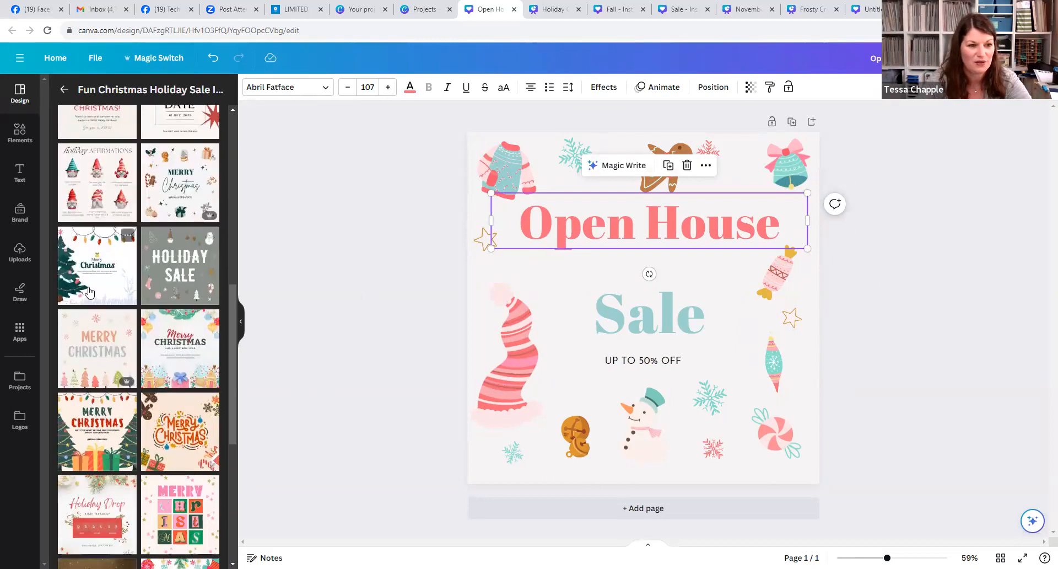
left_click(90, 285)
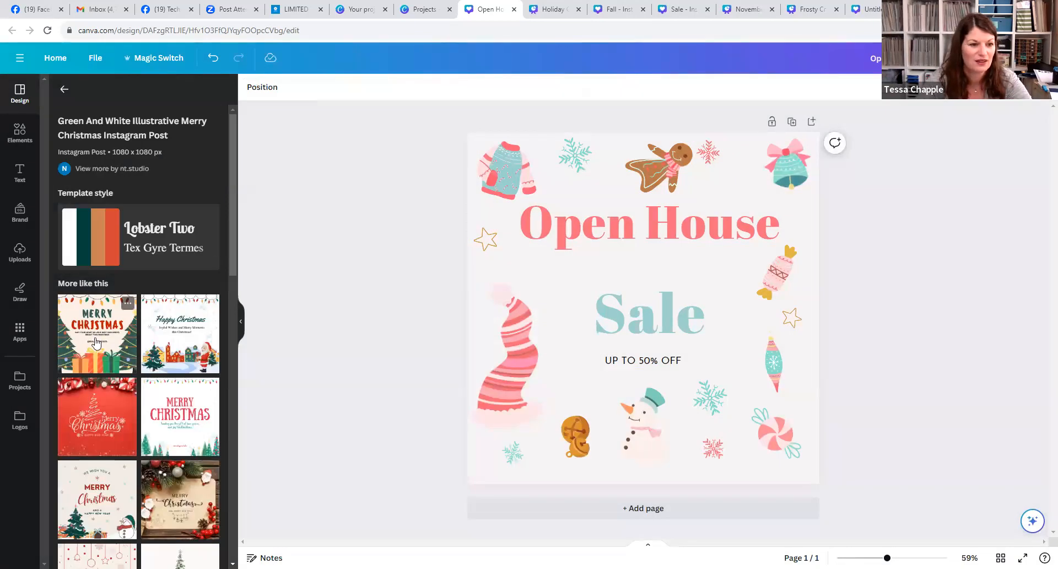
double_click(97, 342)
left_click(95, 341)
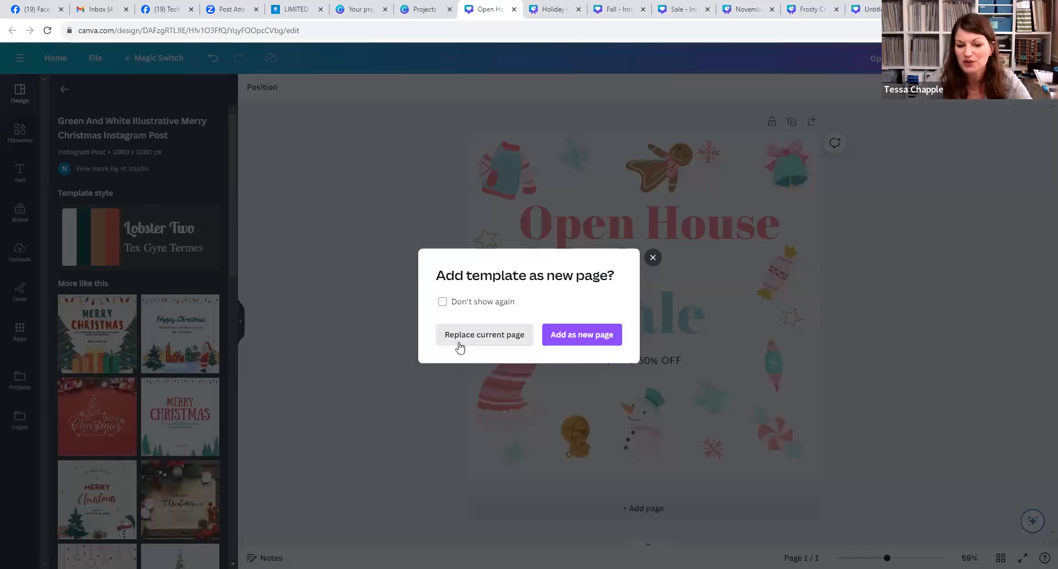
left_click(486, 342)
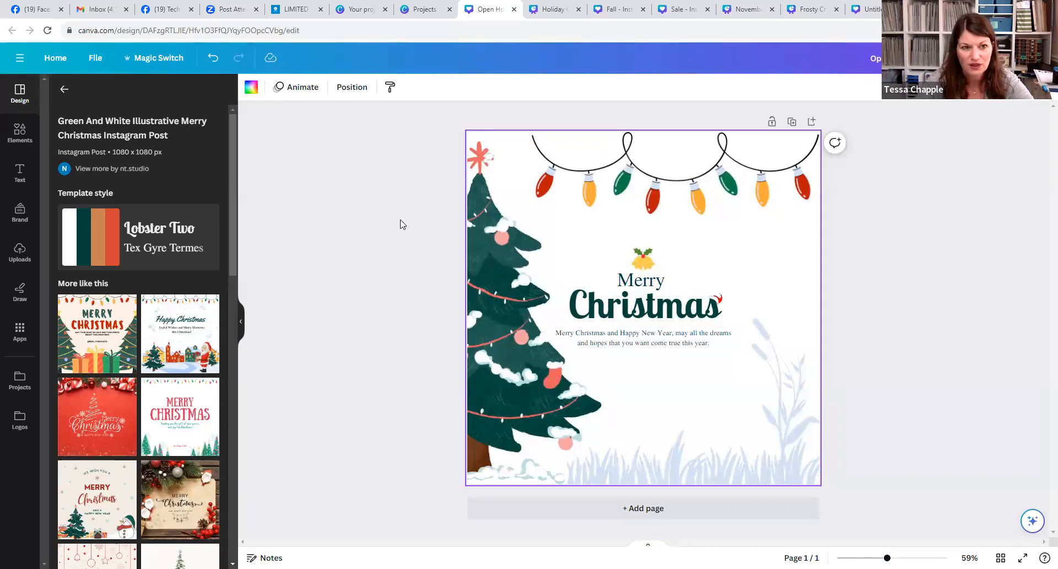
left_click(270, 147)
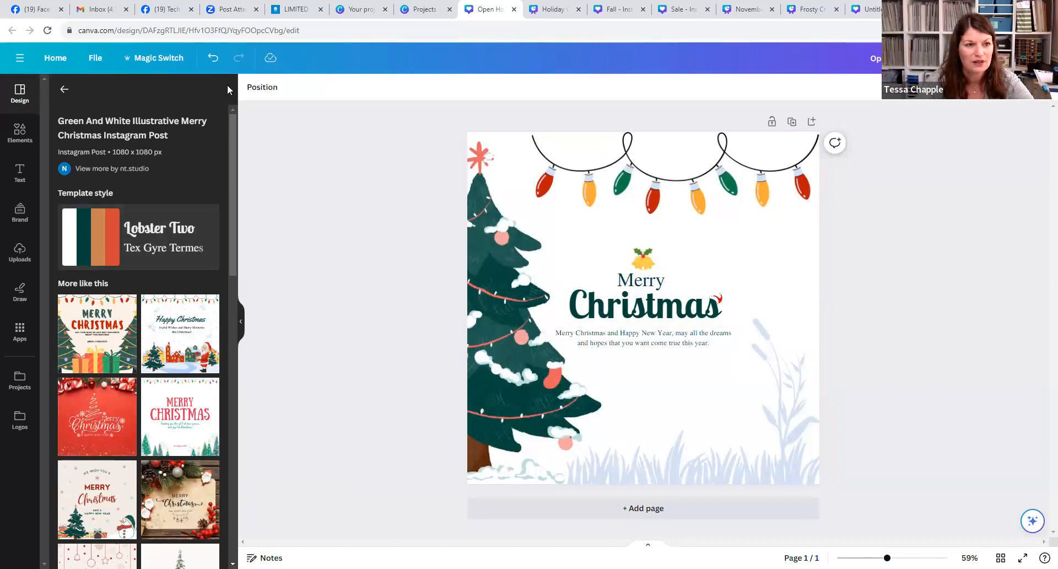
Step: Undo the template replacement on the page and redo it
left_click(213, 67)
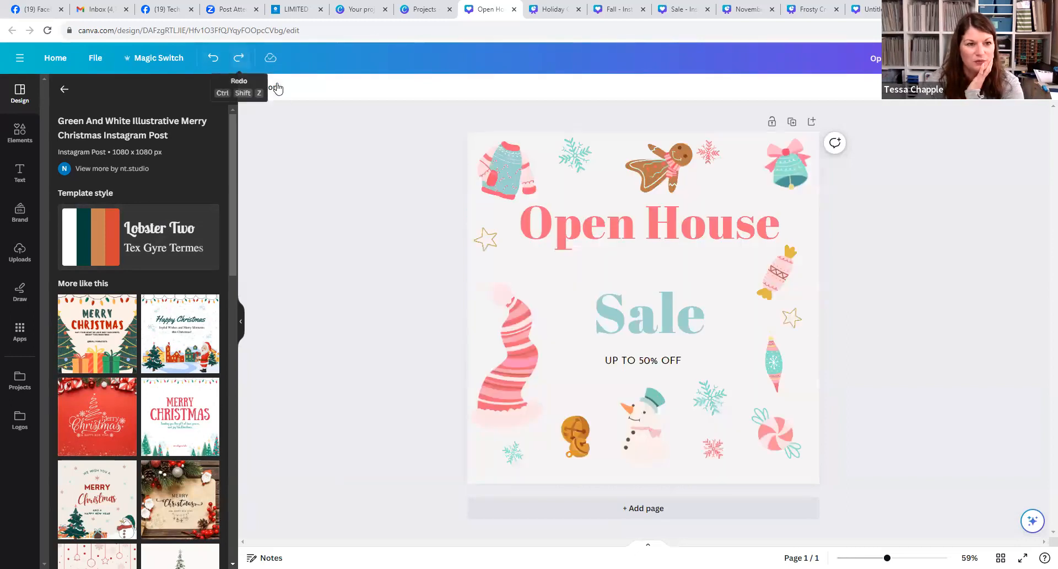
left_click(239, 57)
Step: Try light blue on the "Christmas" text and settle on the orange document color
left_click(546, 188)
left_click(557, 300)
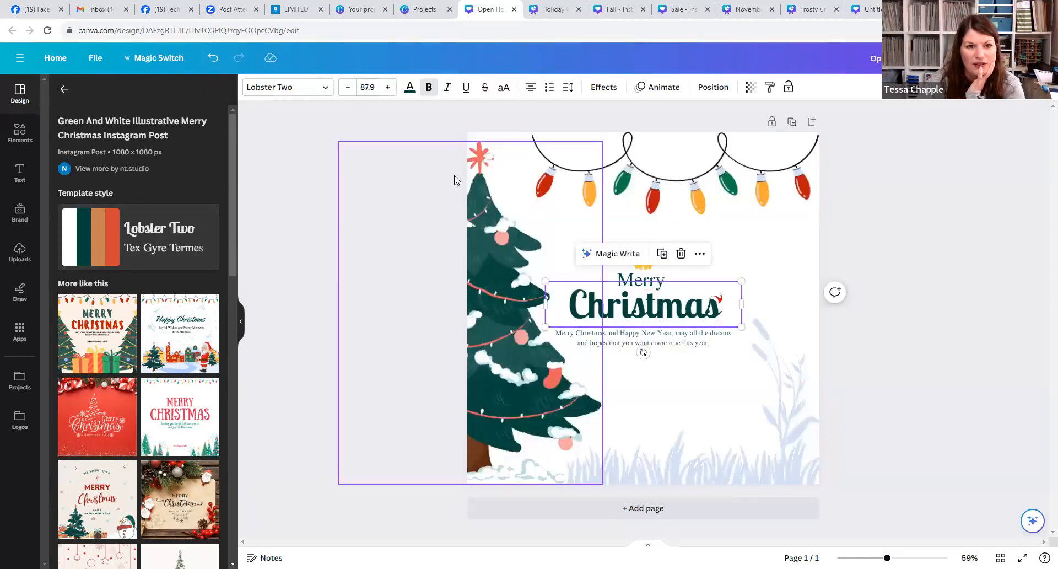
left_click(409, 89)
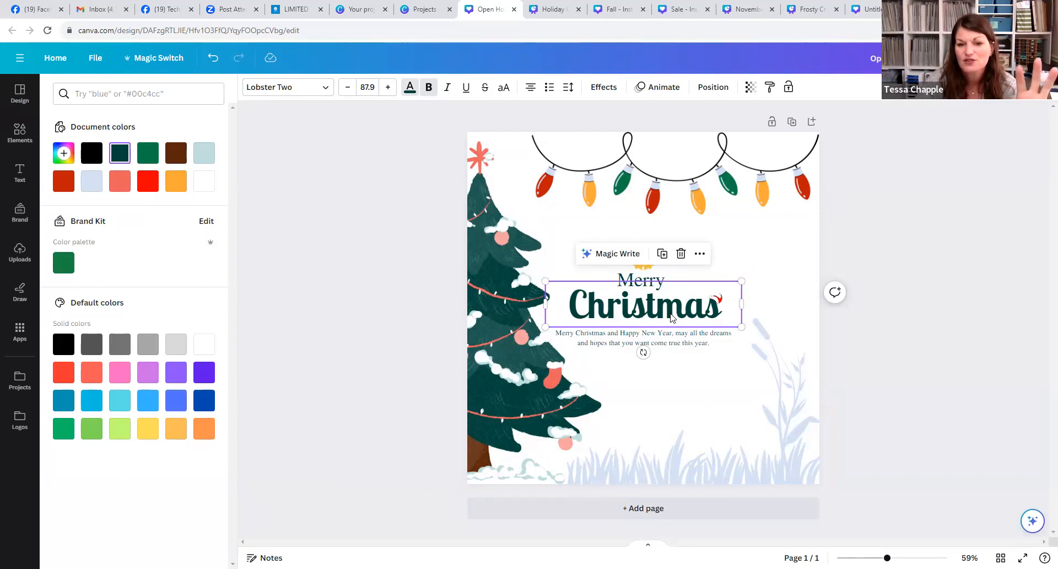
left_click(411, 95)
left_click(411, 94)
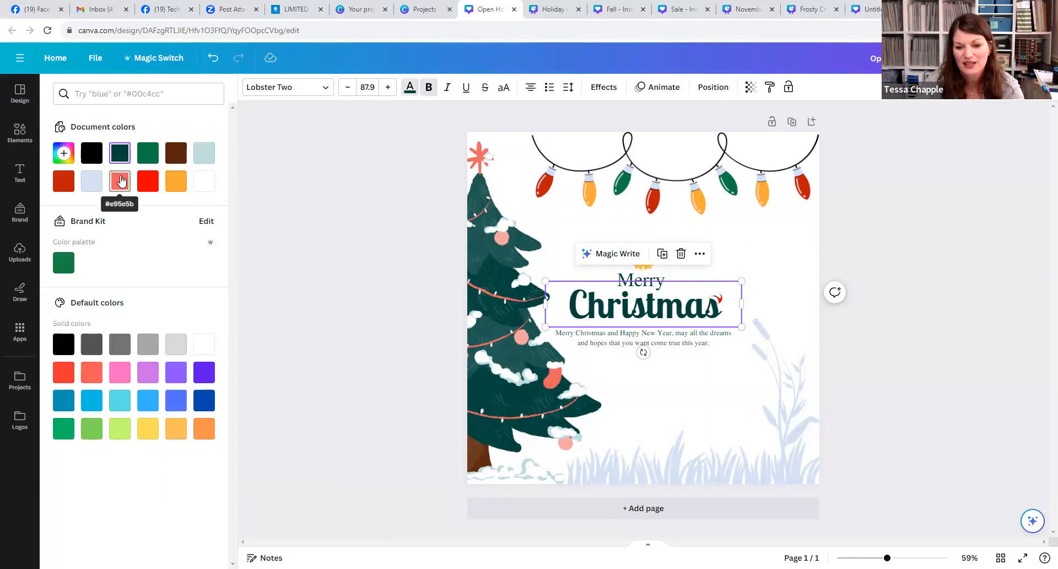
left_click(198, 159)
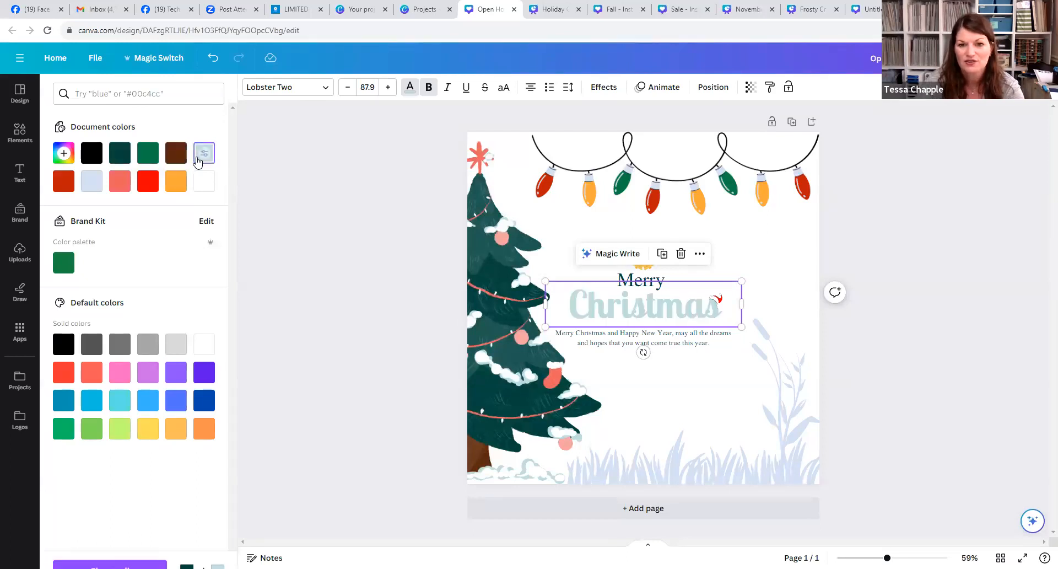
left_click(175, 182)
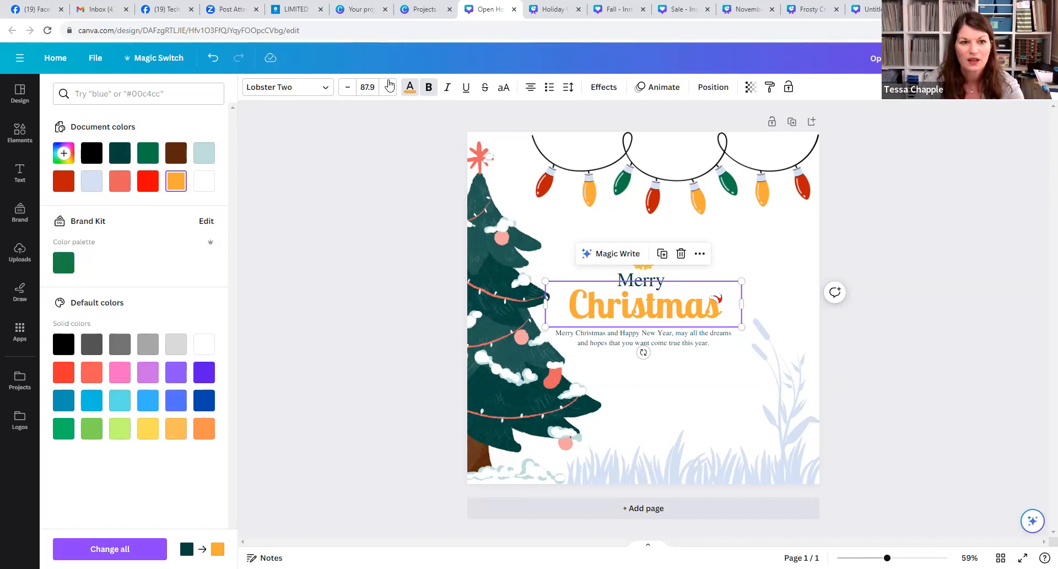
left_click(407, 89)
left_click(407, 89)
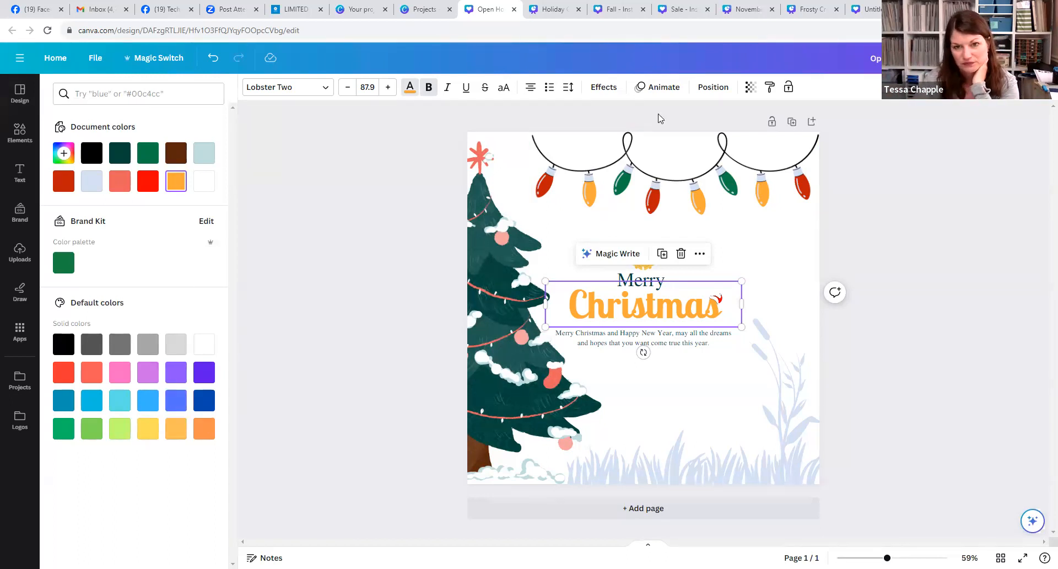
Step: Try the Echo, Glitch and Splice effects on "Christmas", and settle on Hollow with thickness 49
left_click(610, 89)
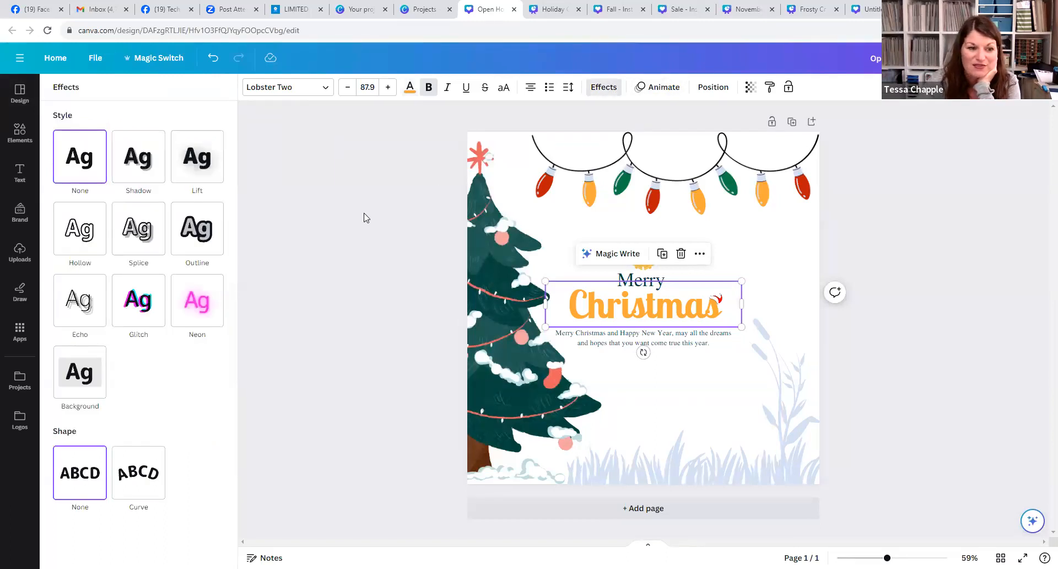
left_click(90, 308)
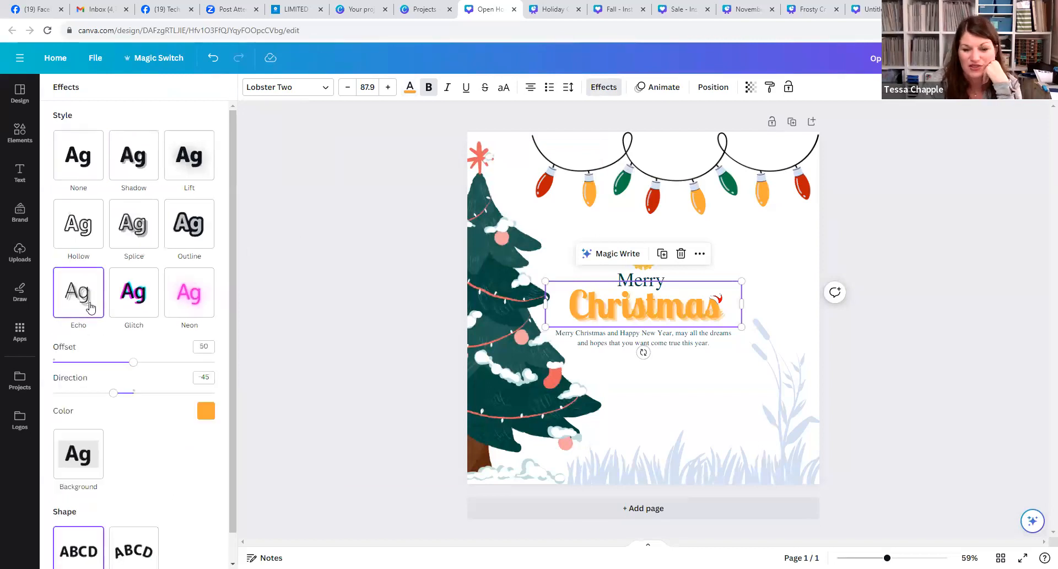
left_click(133, 292)
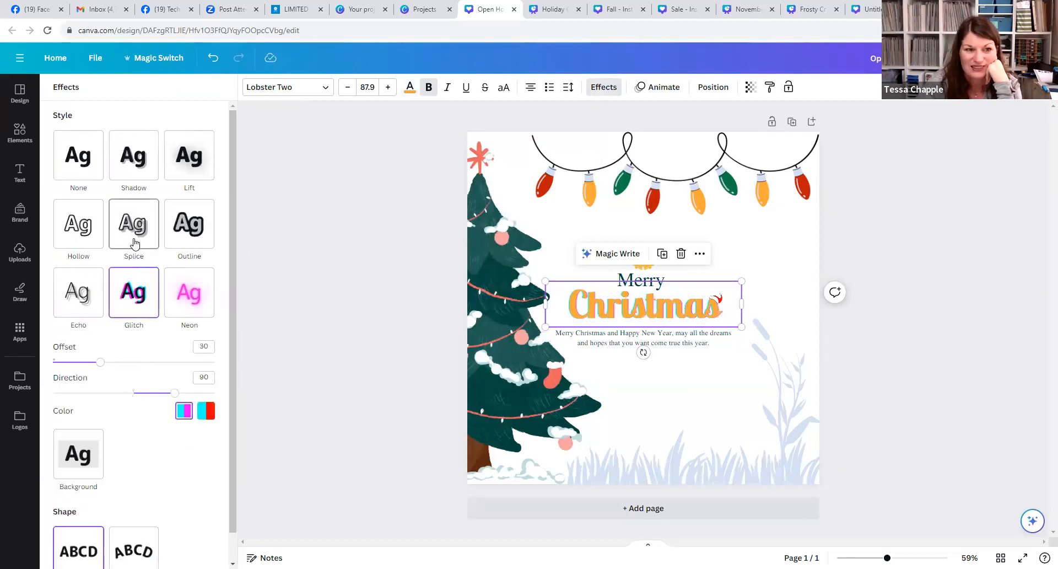
left_click(133, 229)
left_click(78, 226)
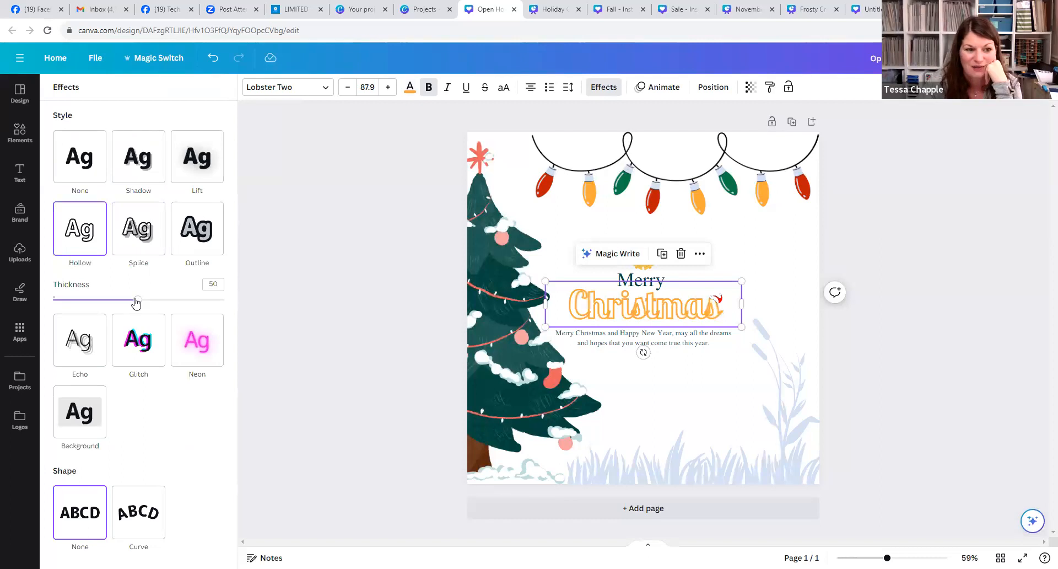
mouse_move(144, 306)
left_mouse_down()
mouse_move(172, 303)
mouse_move(135, 306)
left_mouse_up()
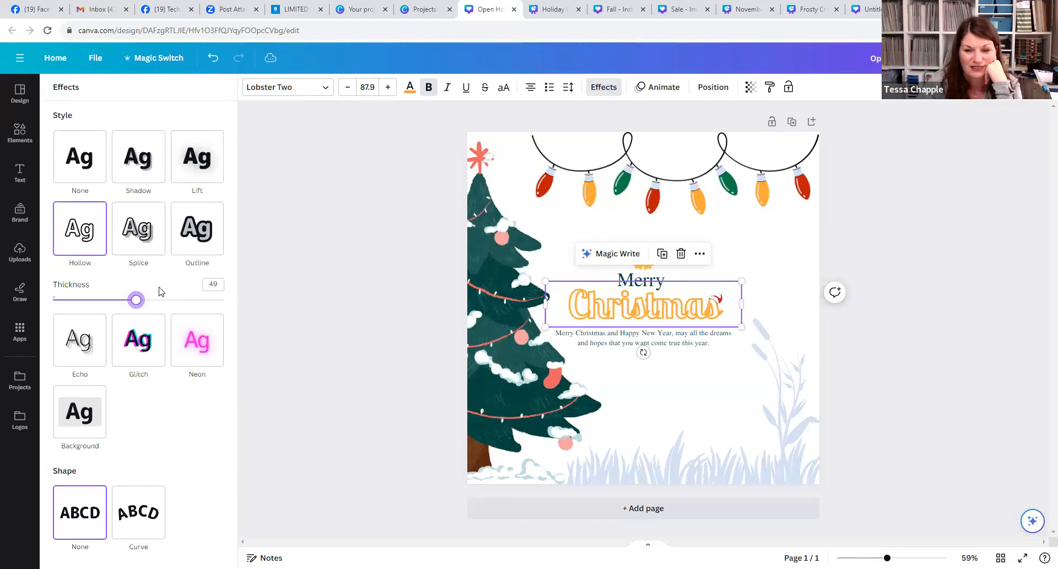
Step: Preview the Rise and Pan animations on the "Christmas" text and apply Fade on enter
left_click(657, 87)
left_click(78, 221)
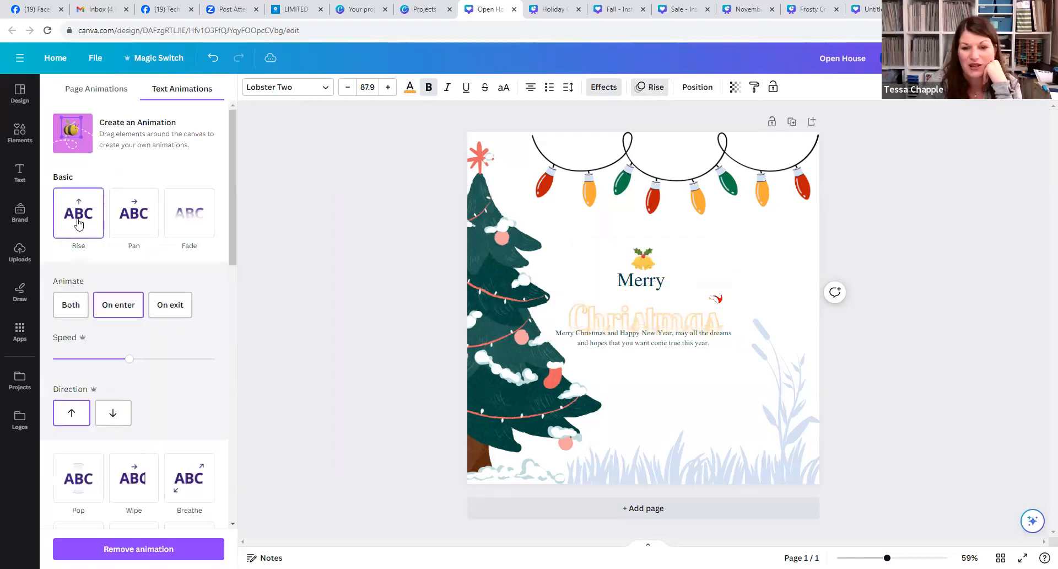
left_click(132, 225)
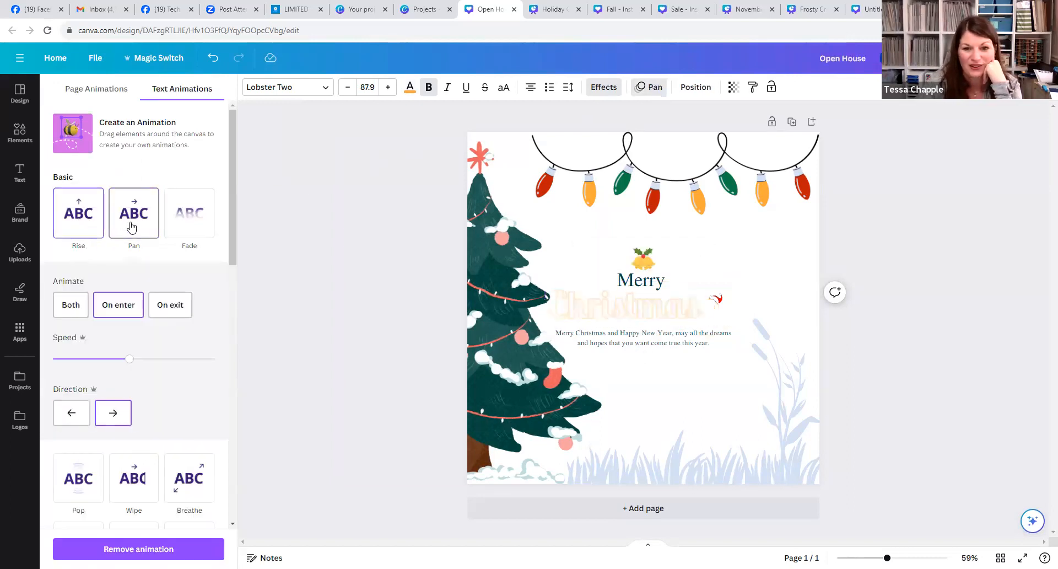
left_click(192, 217)
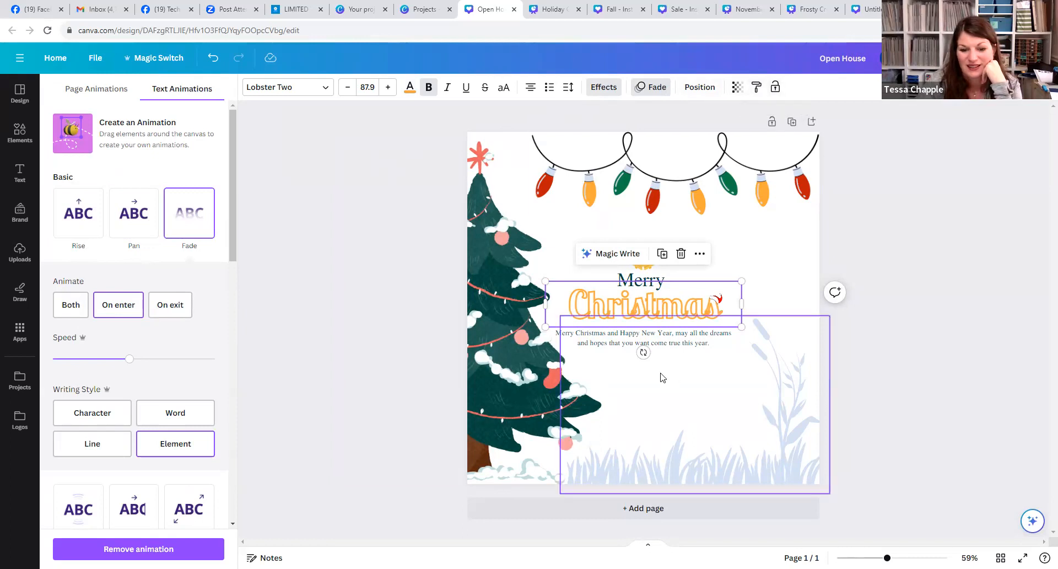
Step: Add a second page and apply the Brown Simple Merry Christmas Instagram Post template to it
left_click(634, 508)
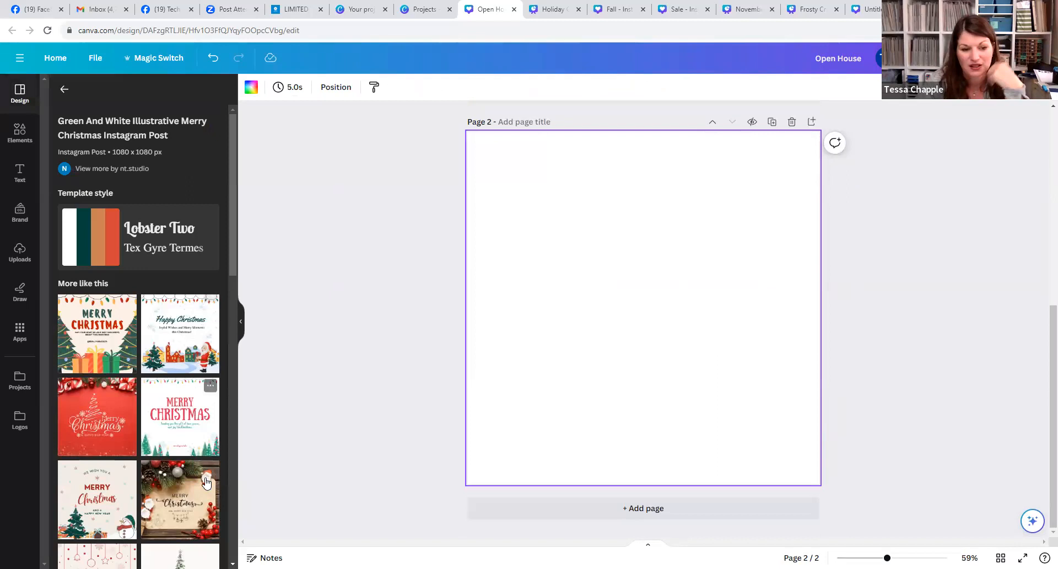
left_click(173, 507)
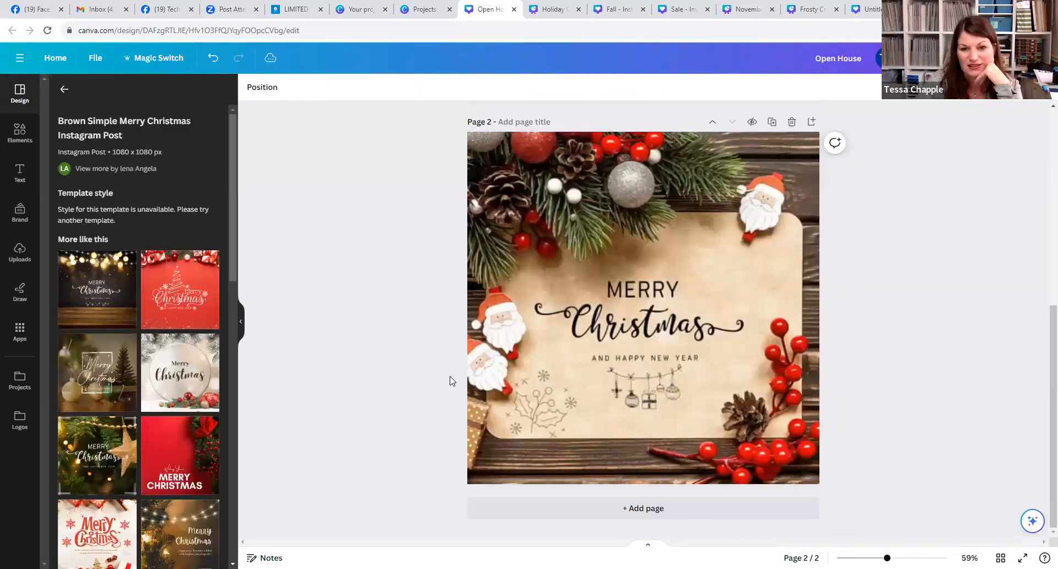
left_click(507, 202)
left_click(380, 106)
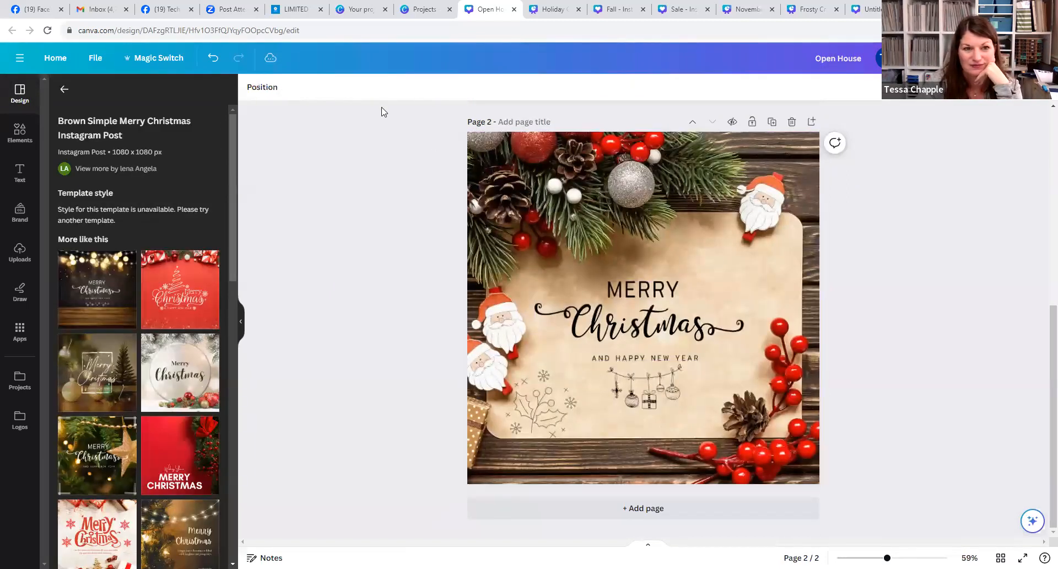
Step: Select the "Merry Christmas" lettering graphic on page 2 and look at its color choices
left_click(637, 308)
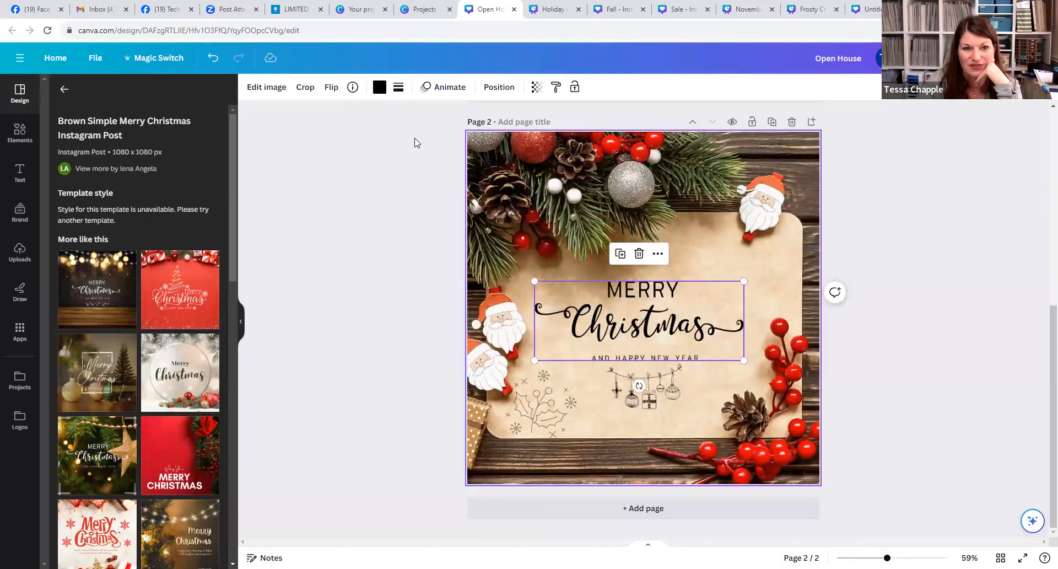
left_click(380, 89)
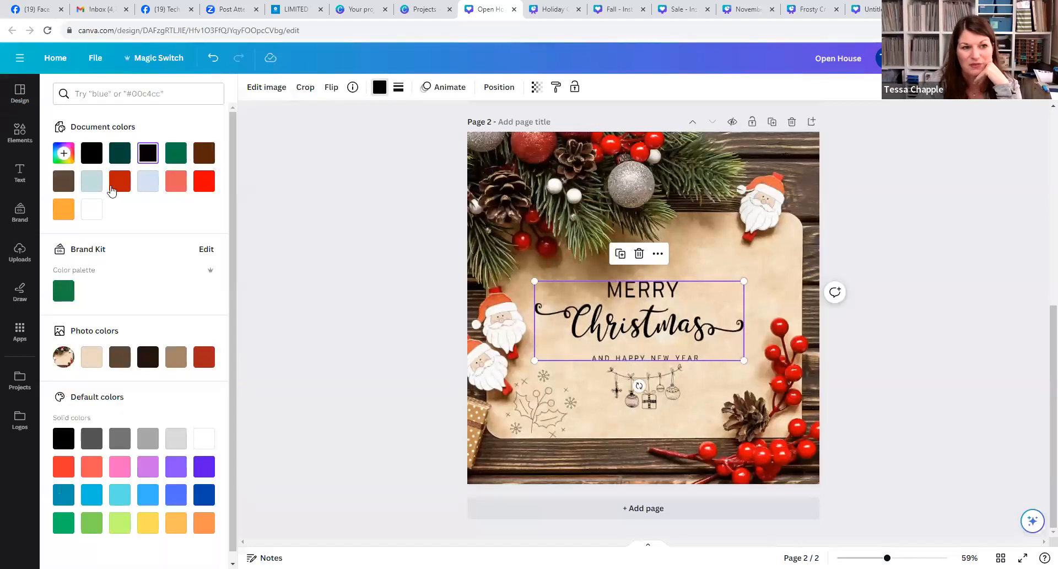
left_click(314, 241)
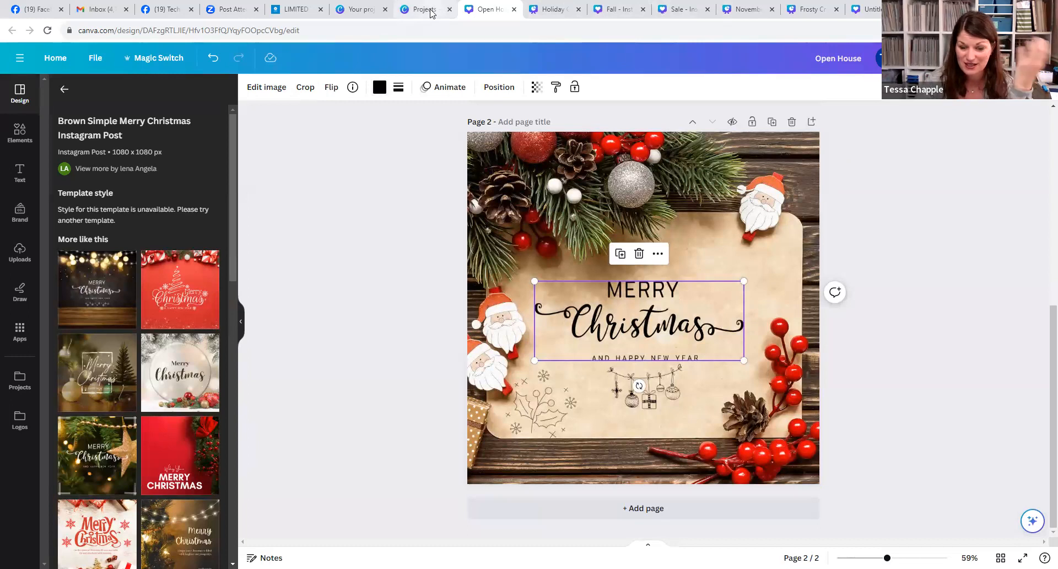
Step: Browse the available elements, from shapes and graphics through photos, audio, charts, tables, frames and grids to collections
mouse_move(429, 13)
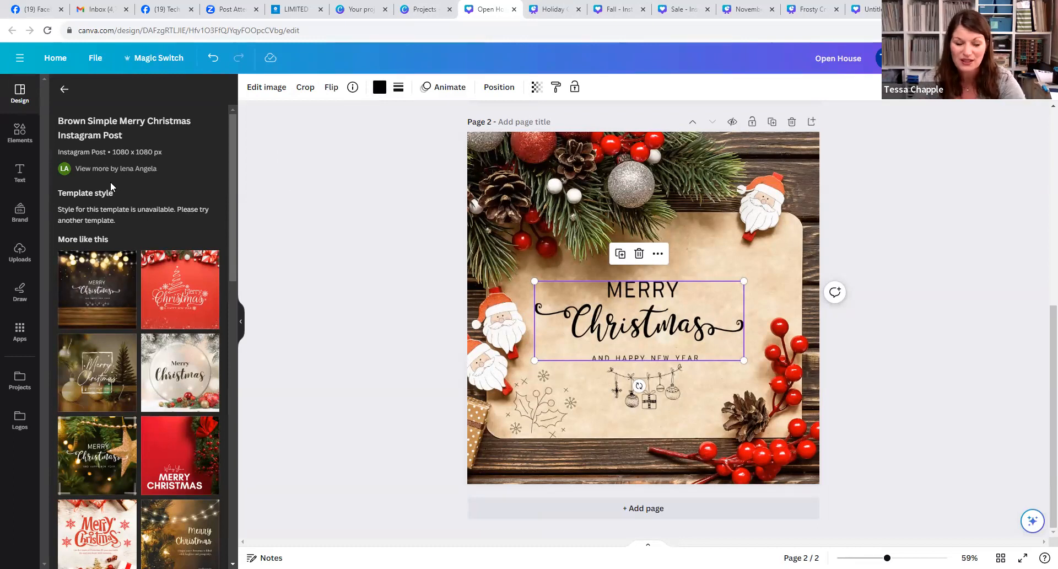
left_click(20, 132)
left_click(19, 95)
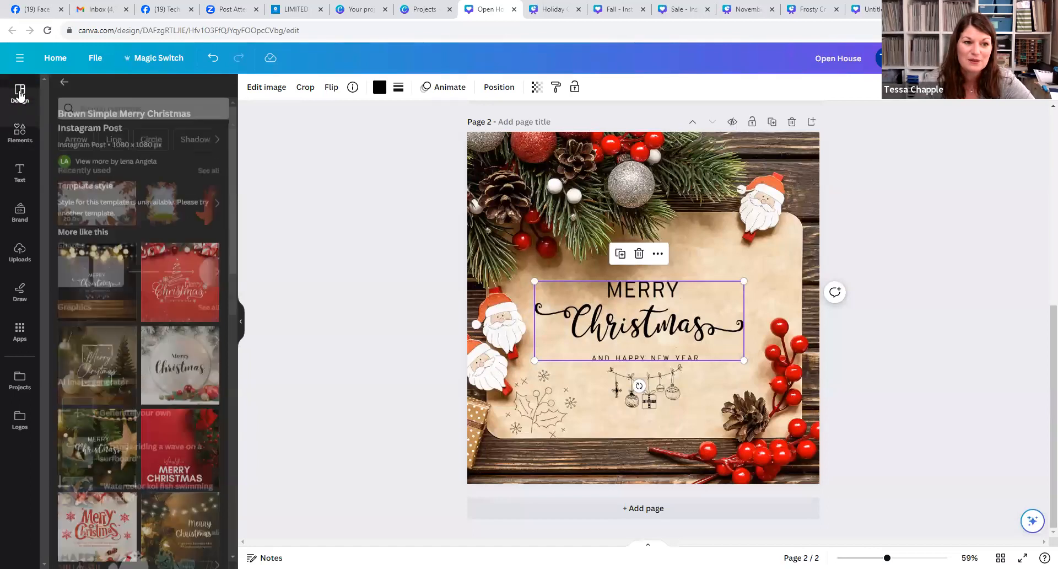
left_click(20, 132)
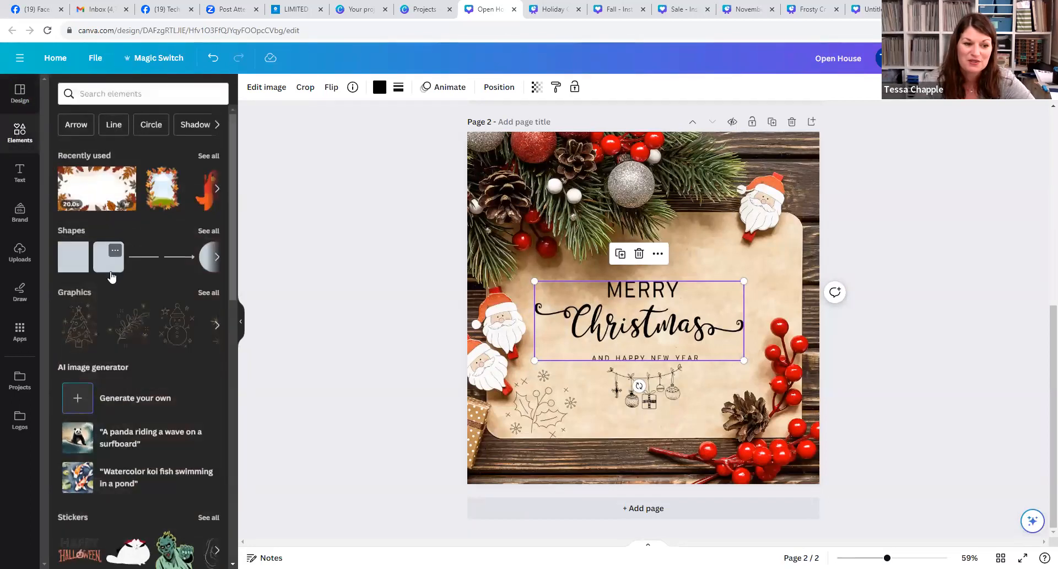
scroll(160, 326, "down", 4)
scroll(160, 325, "down", 3)
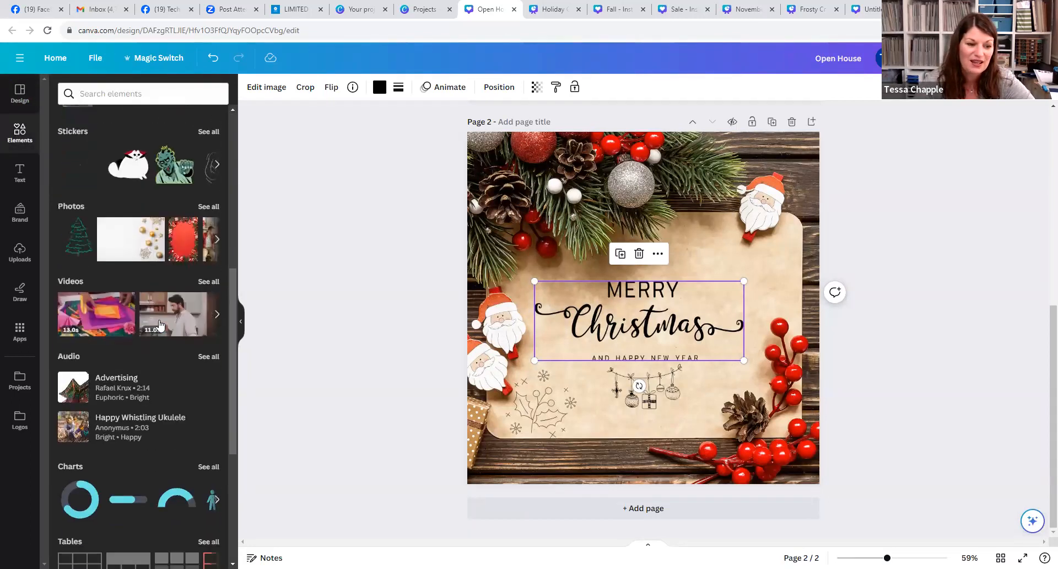
scroll(160, 326, "down", 2)
scroll(160, 325, "down", 4)
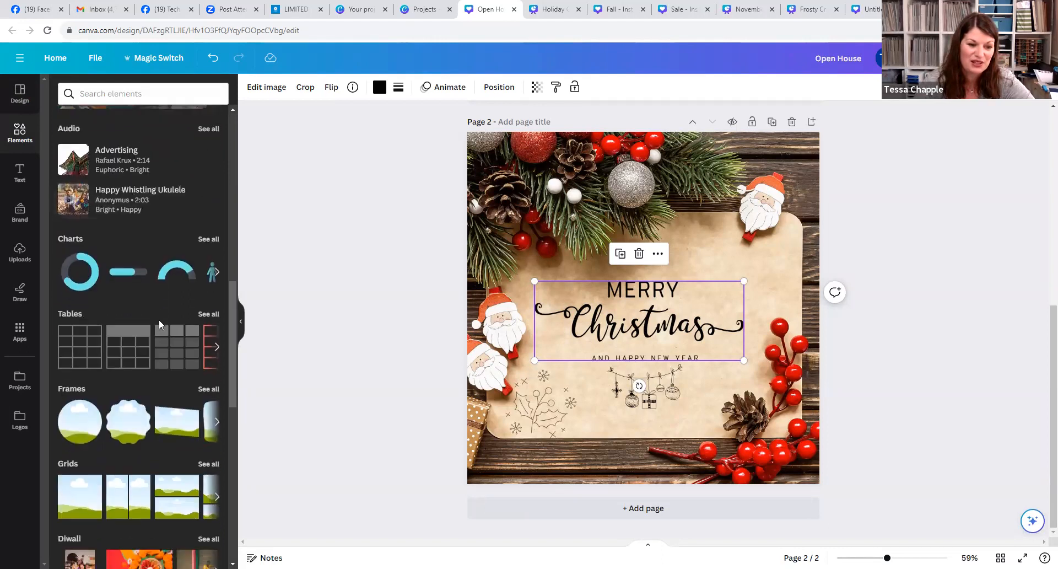
scroll(160, 325, "down", 2)
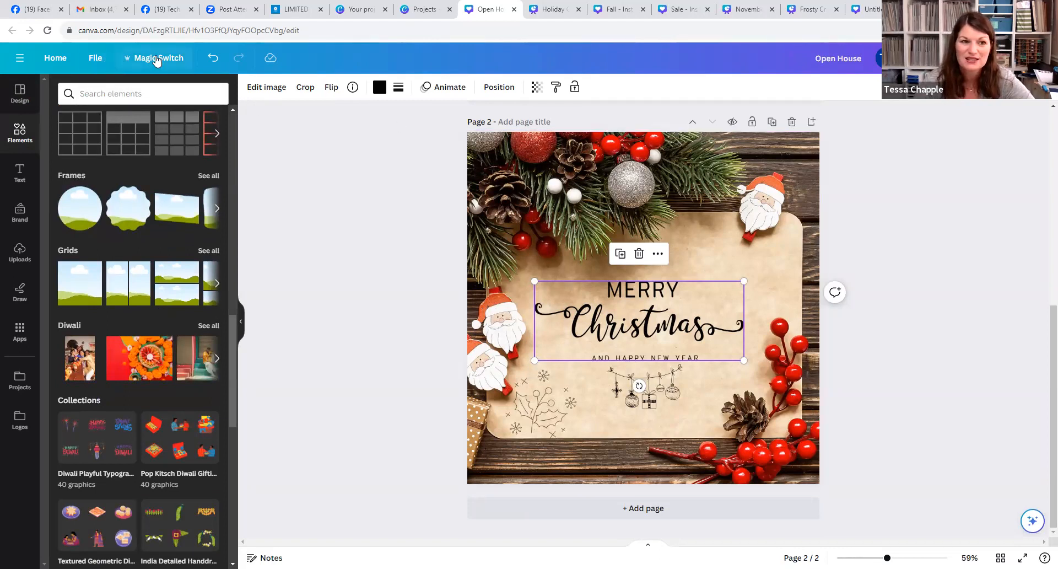
Step: Return to the Canva home page and look over the suggested design types, newest features and recent designs
left_click(66, 60)
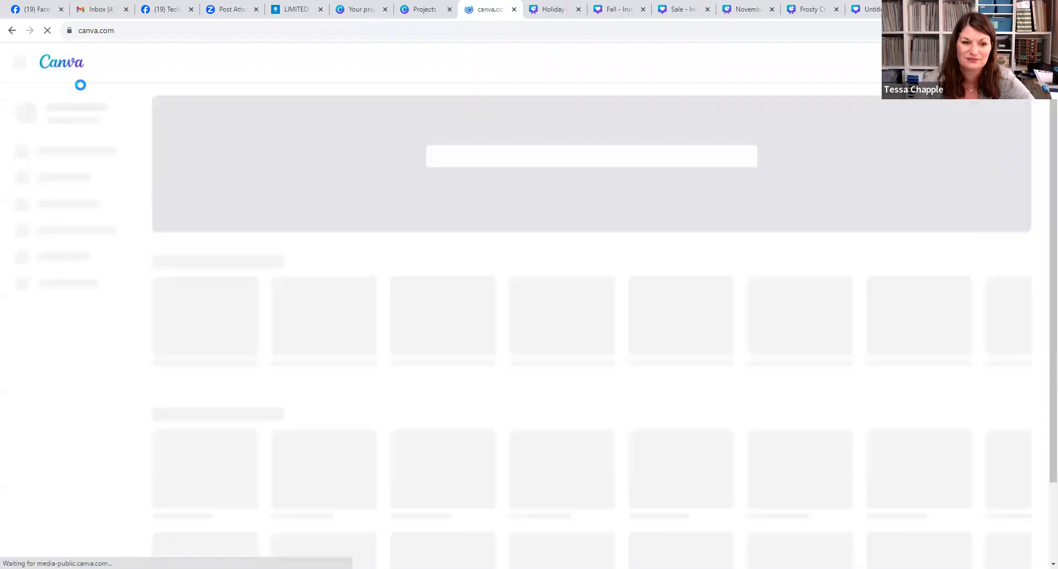
scroll(385, 358, "down", 1)
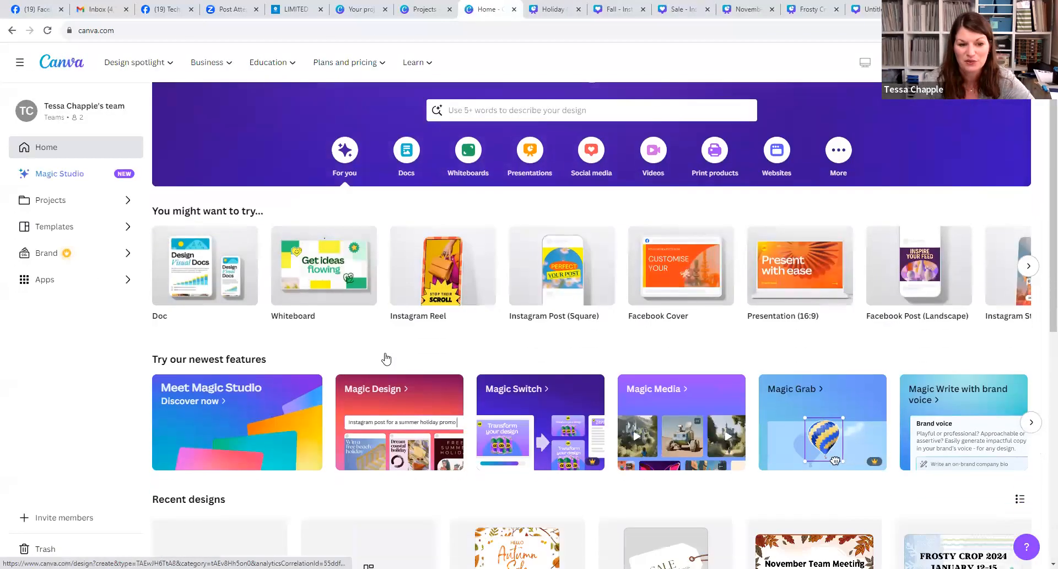
scroll(387, 358, "down", 4)
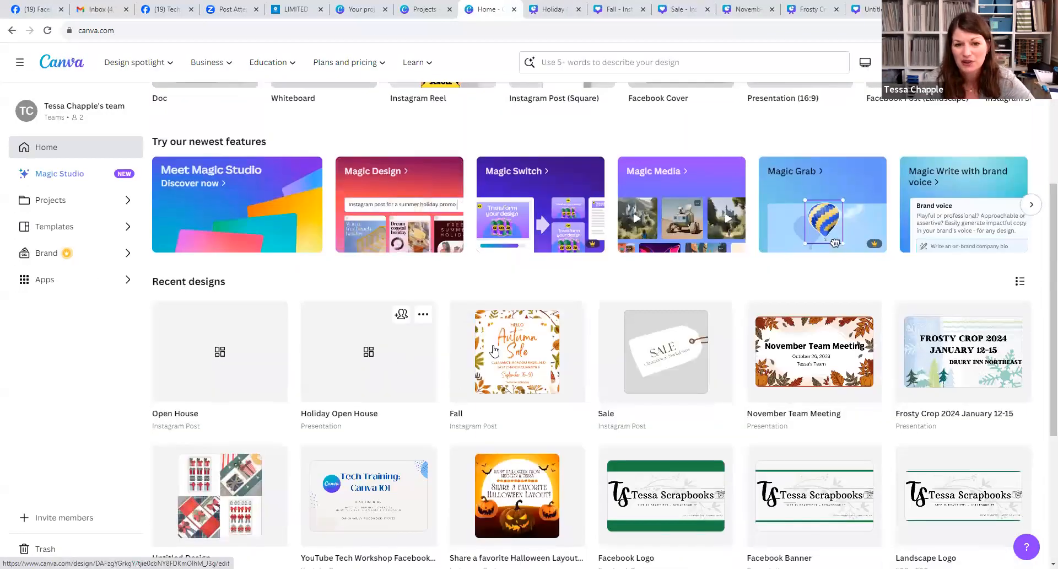
scroll(616, 317, "up", 5)
scroll(556, 322, "down", 1)
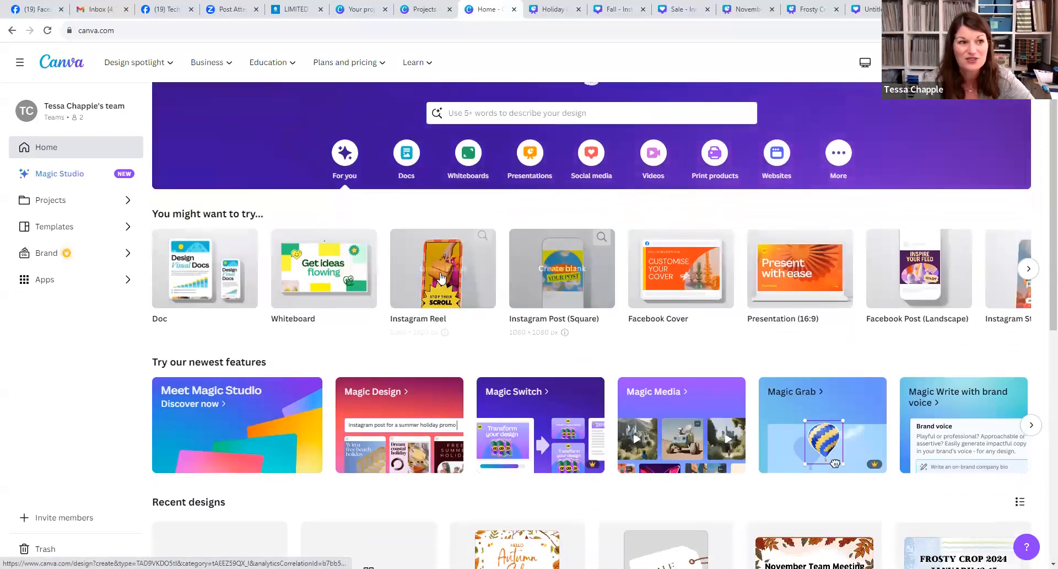
scroll(385, 264, "up", 1)
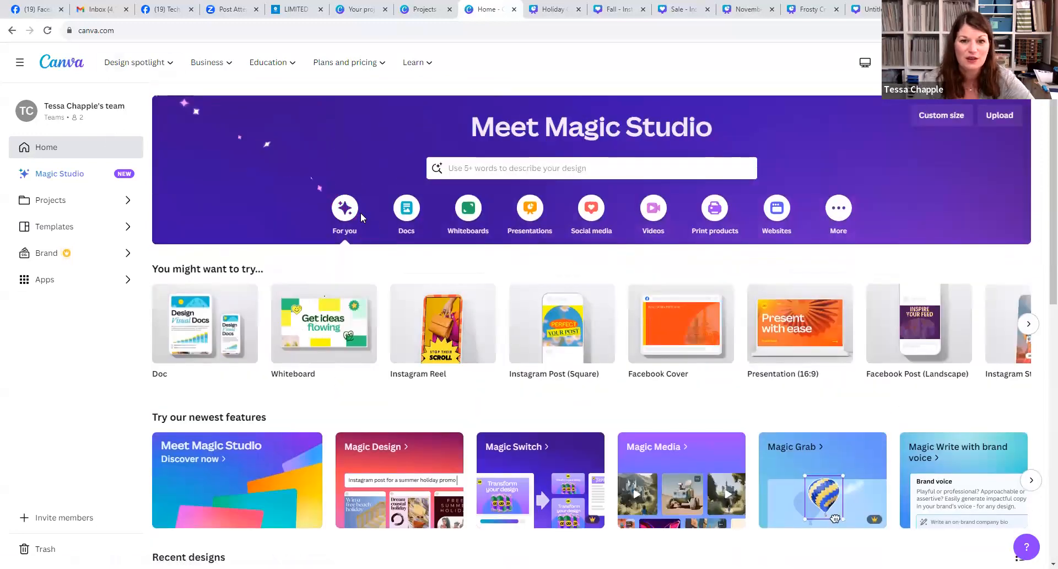
Step: Search the templates for "girl on a elephant rainbow"
left_click(628, 170)
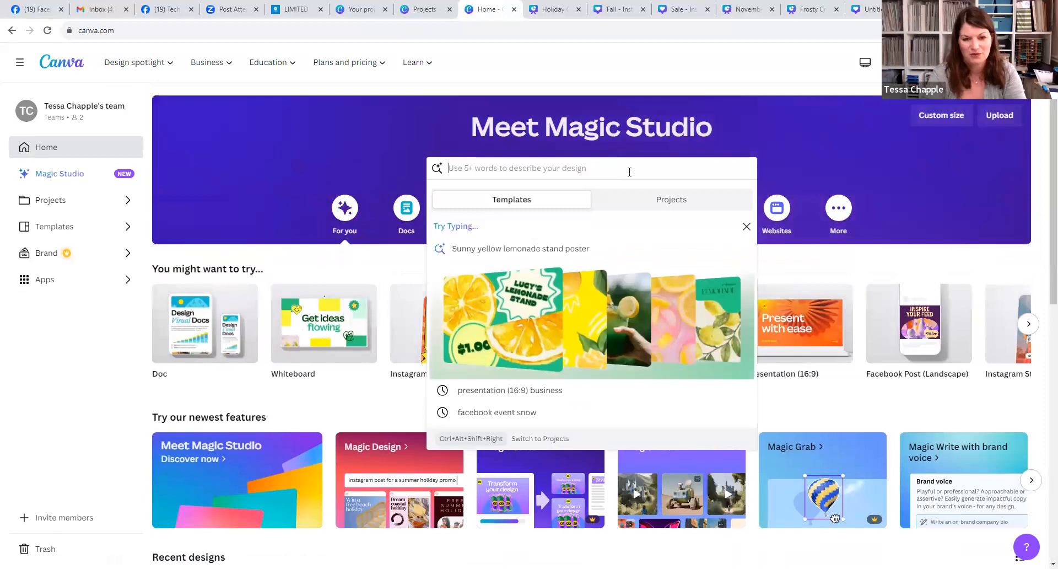
type("girl on a r")
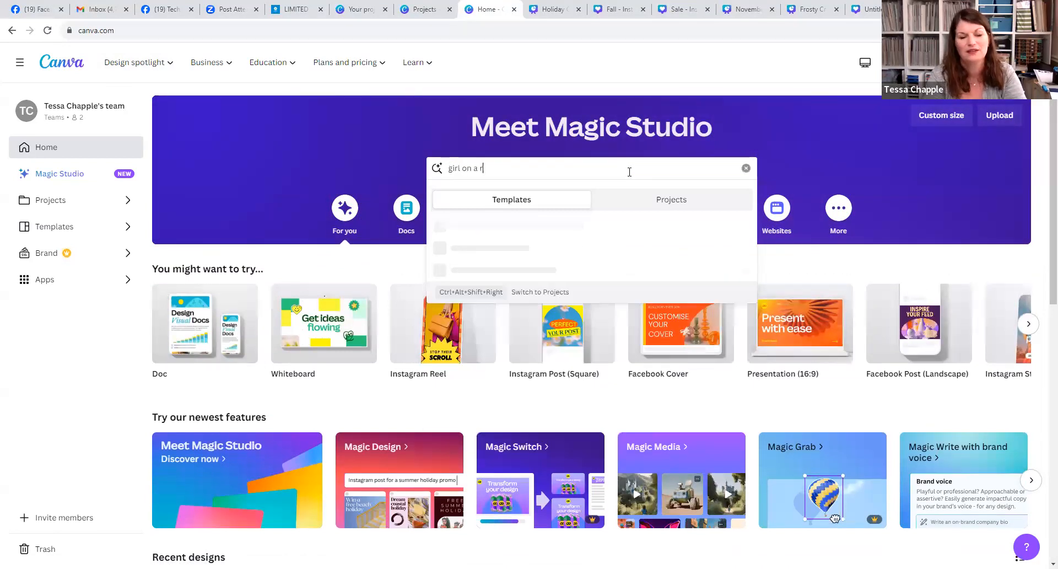
key("BackSpace")
type("elephant")
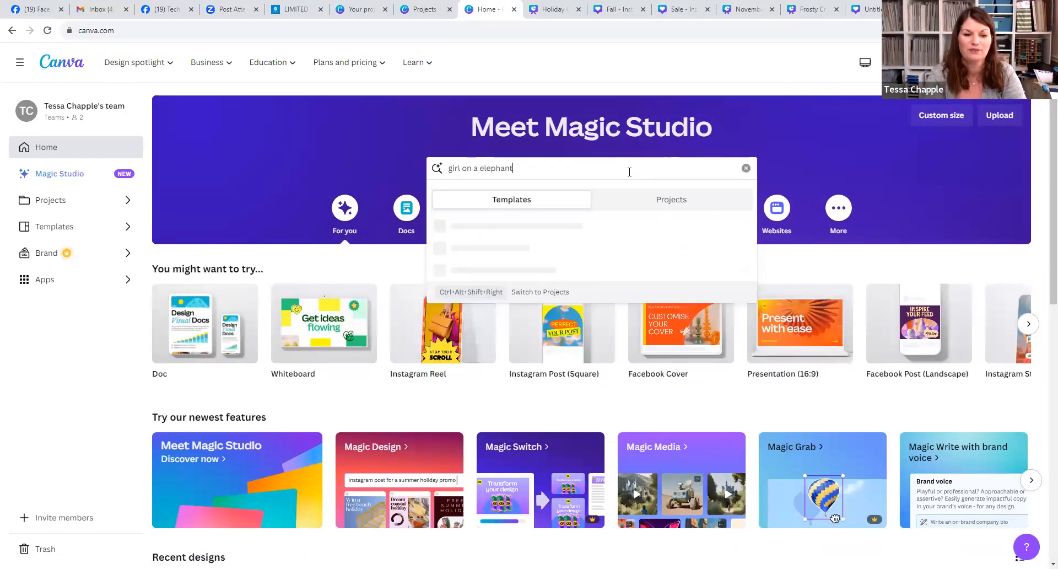
type("bow")
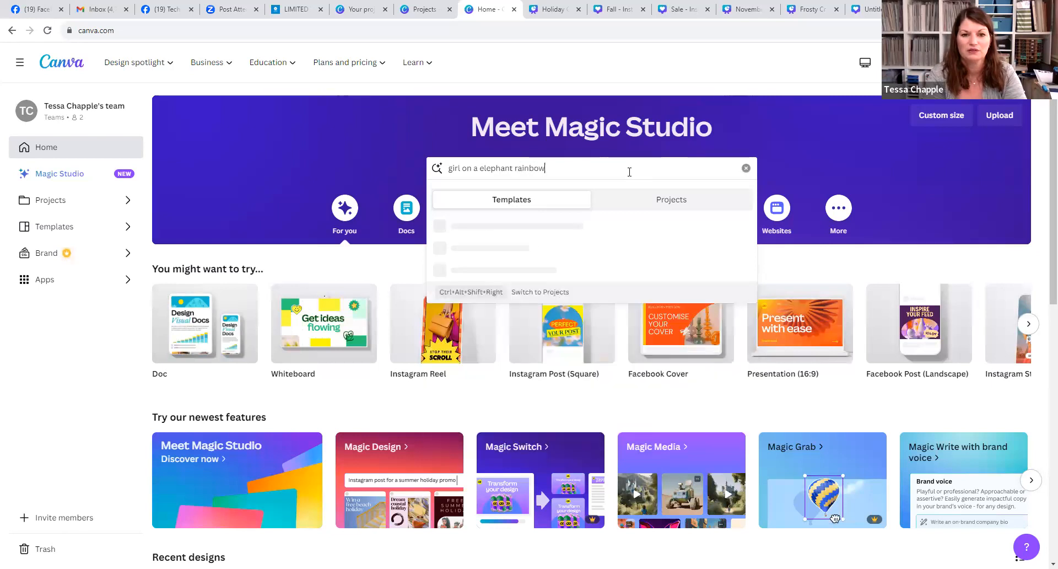
key("Return")
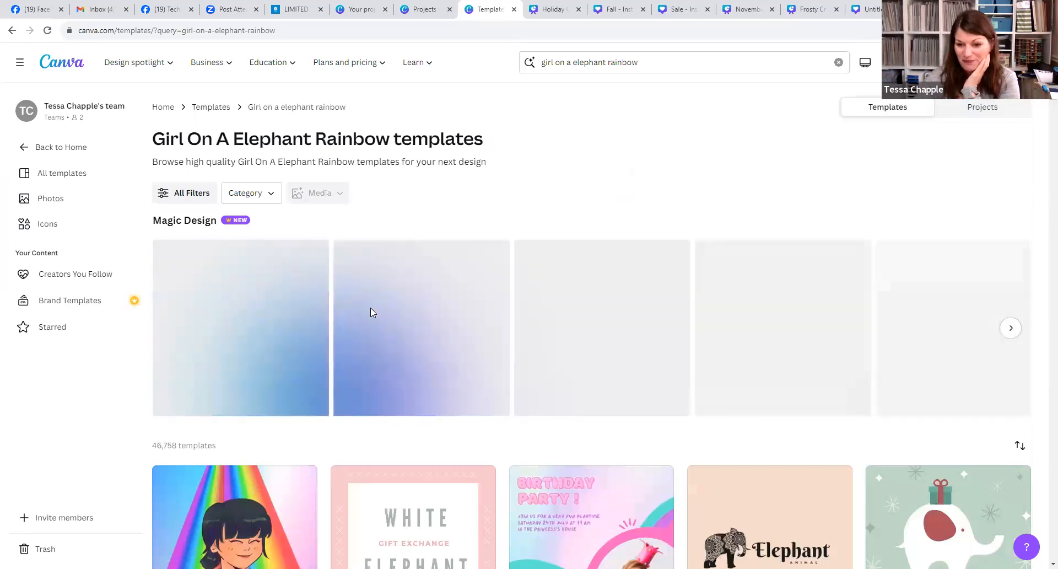
Step: Look through the Magic Design suggestions and the template results for the elephant and rainbow description
scroll(411, 281, "down", 3)
scroll(413, 285, "down", 1)
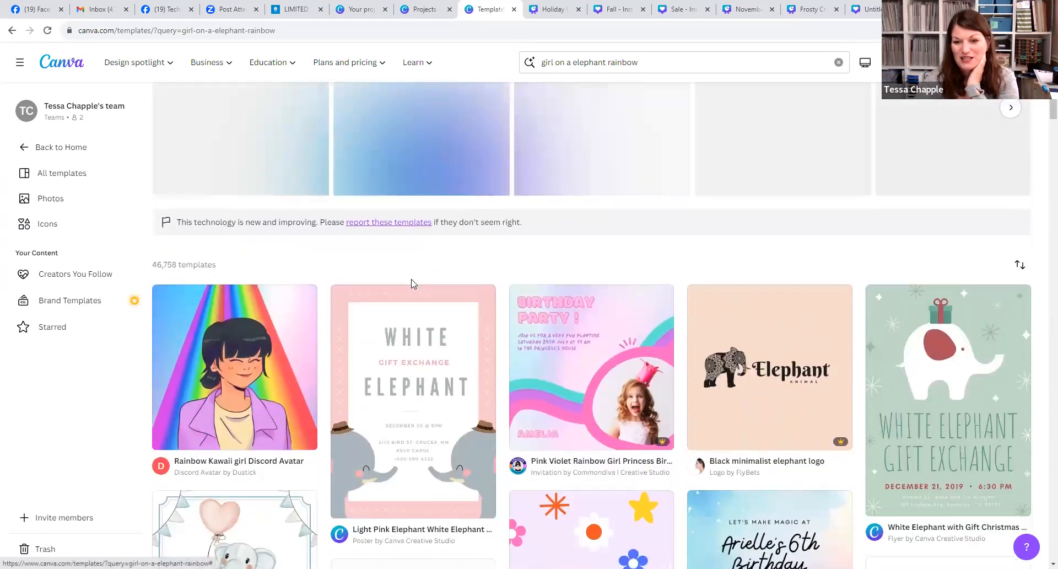
scroll(412, 284, "up", 2)
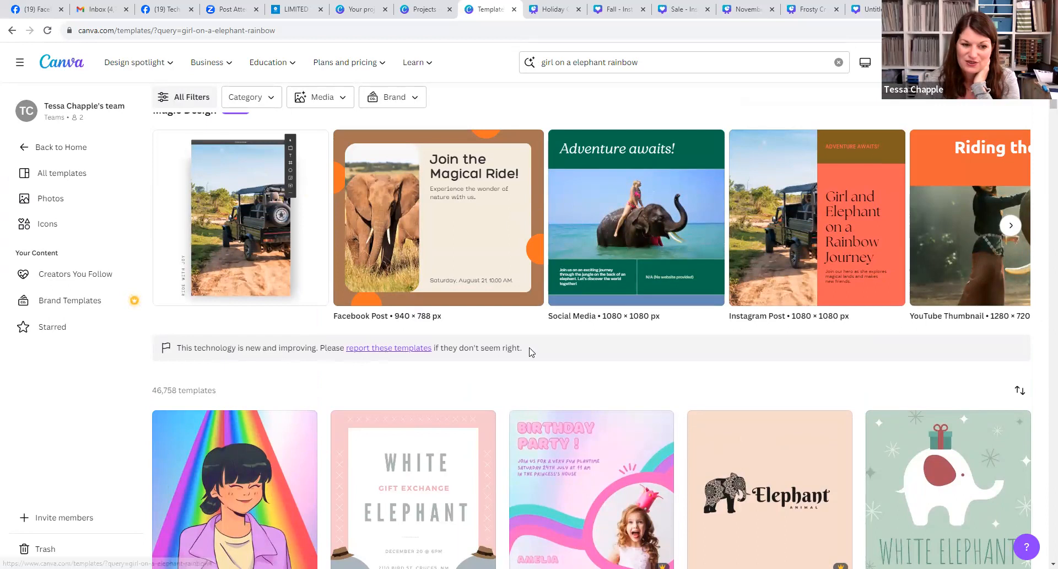
scroll(535, 350, "down", 1)
scroll(538, 351, "down", 2)
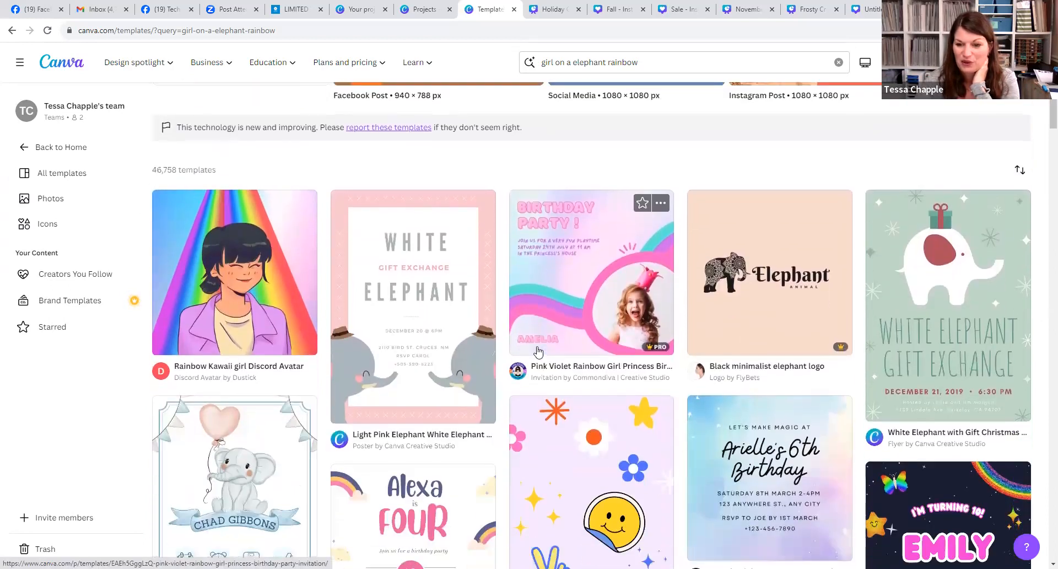
scroll(539, 352, "down", 3)
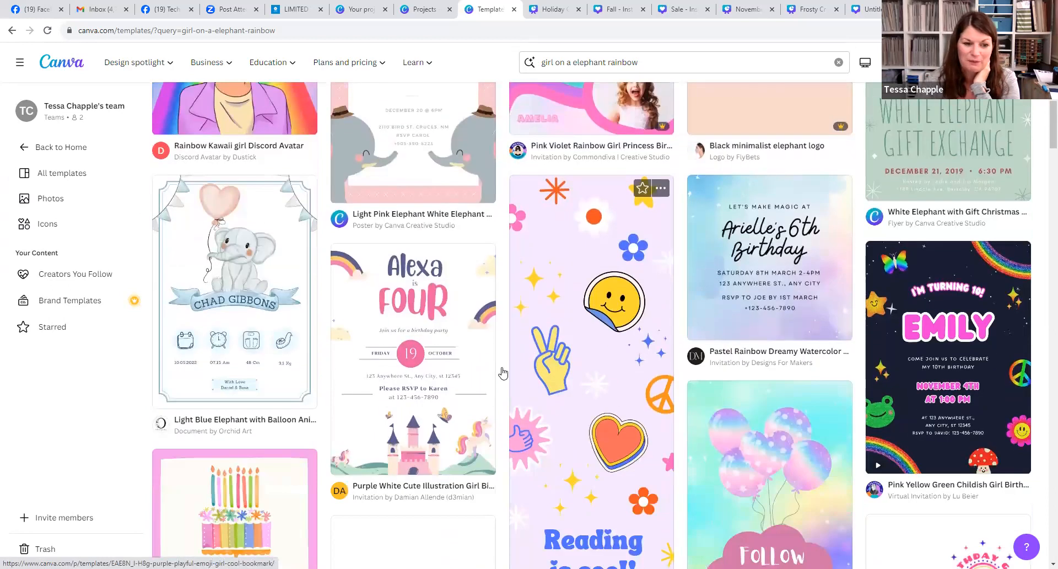
scroll(878, 489, "up", 8)
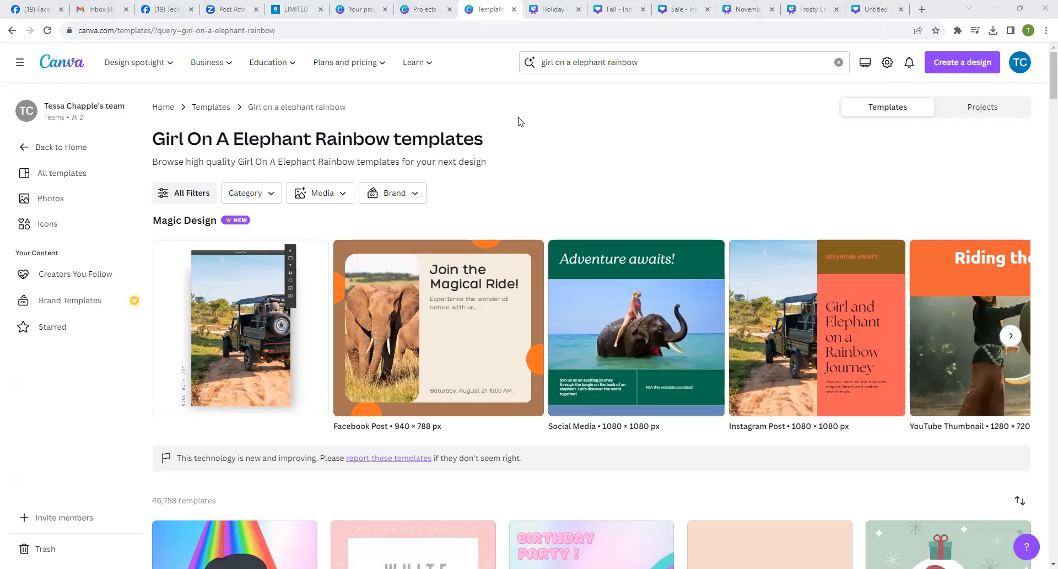
Step: Look through your own projects and open the untitled Instagram post with the gift and bow collage
left_click(69, 148)
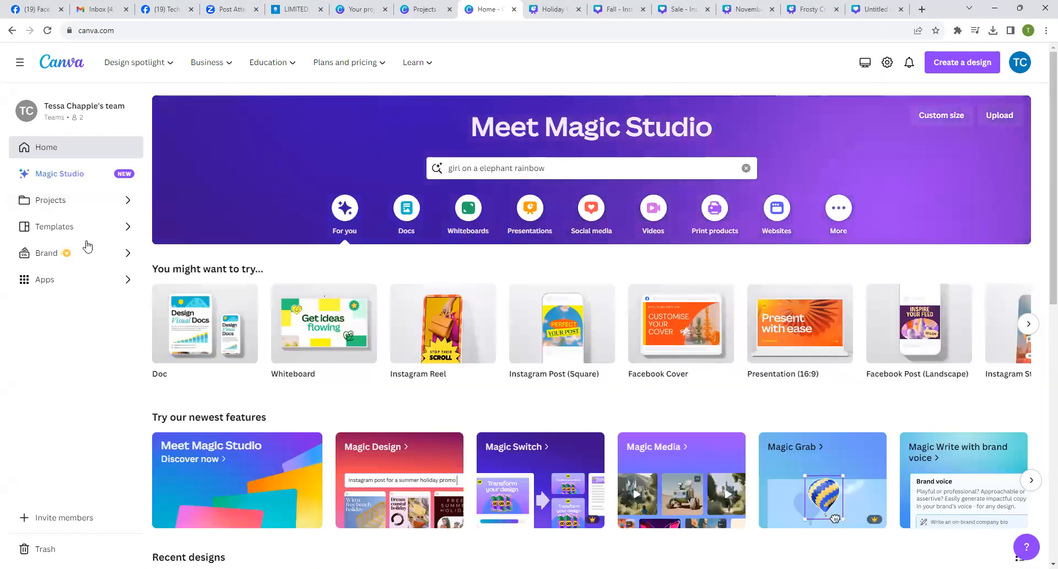
left_click(68, 205)
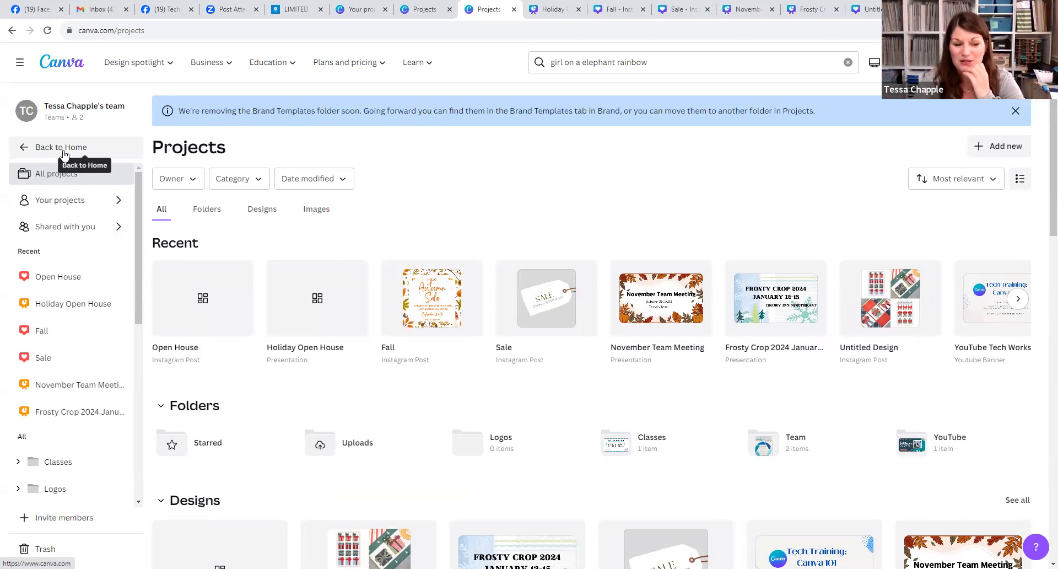
left_click(82, 201)
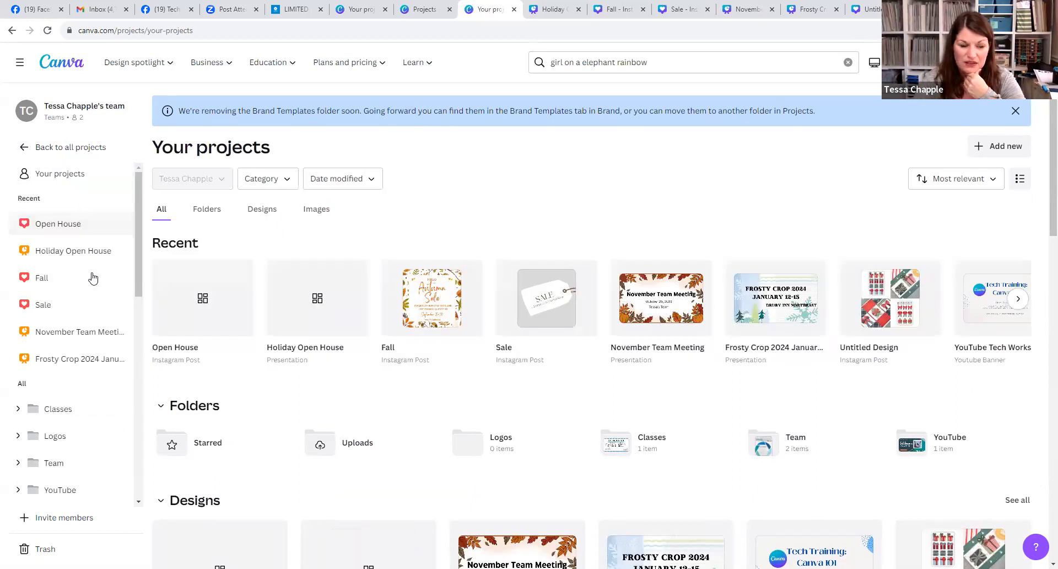
scroll(107, 306, "down", 3)
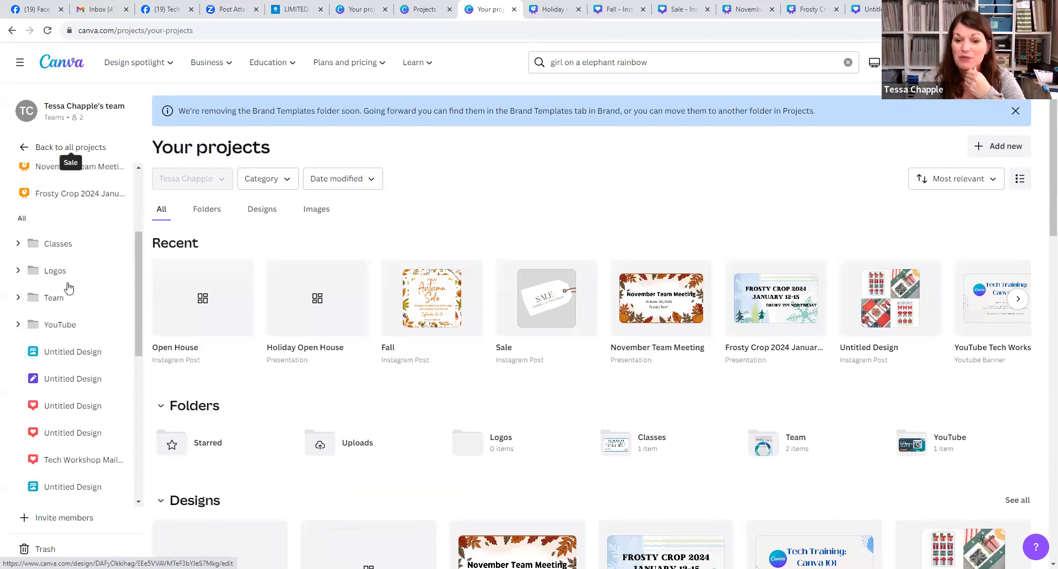
scroll(68, 283, "down", 3)
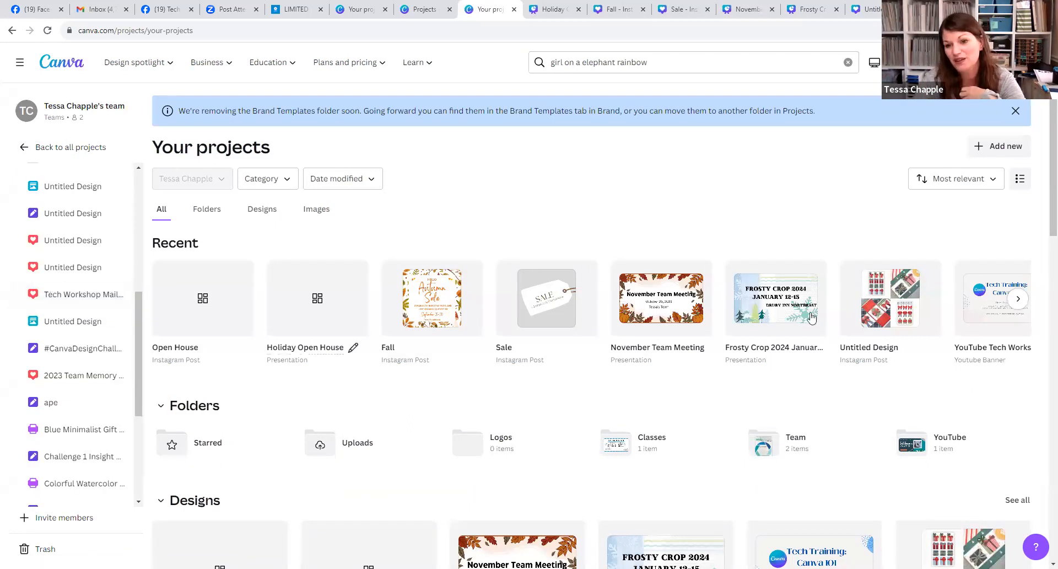
left_click(871, 309)
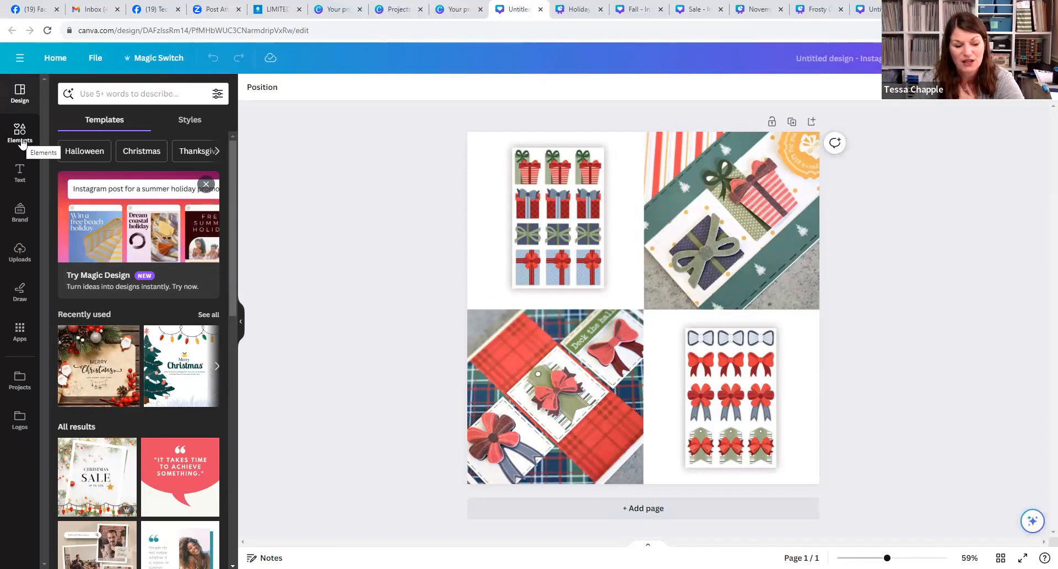
Step: Apply the Turquoise Happy Summer Quote Instagram Post template to the collage page and select the woman's photo
scroll(125, 312, "down", 3)
left_click(180, 393)
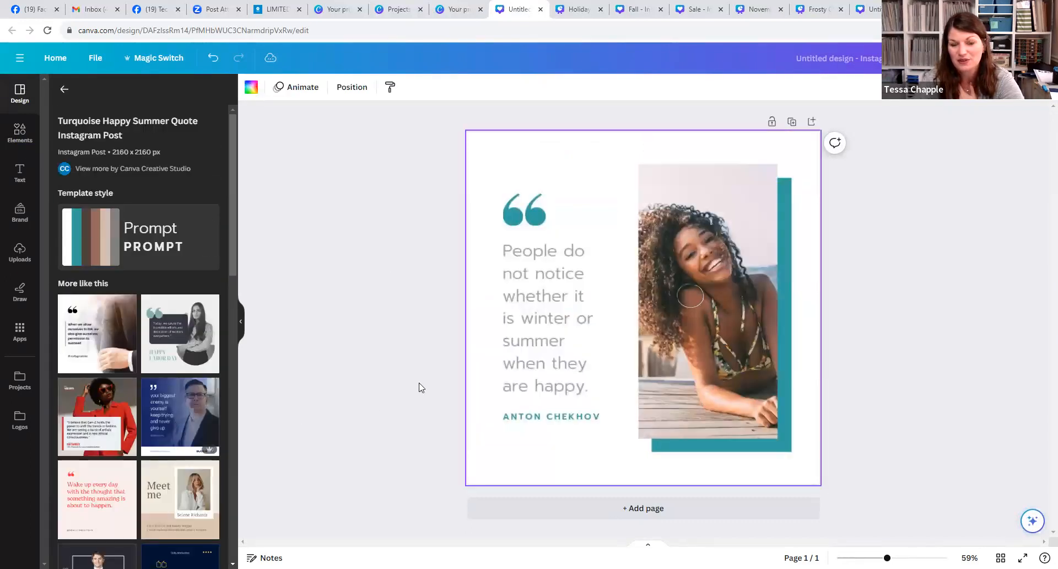
left_click(703, 312)
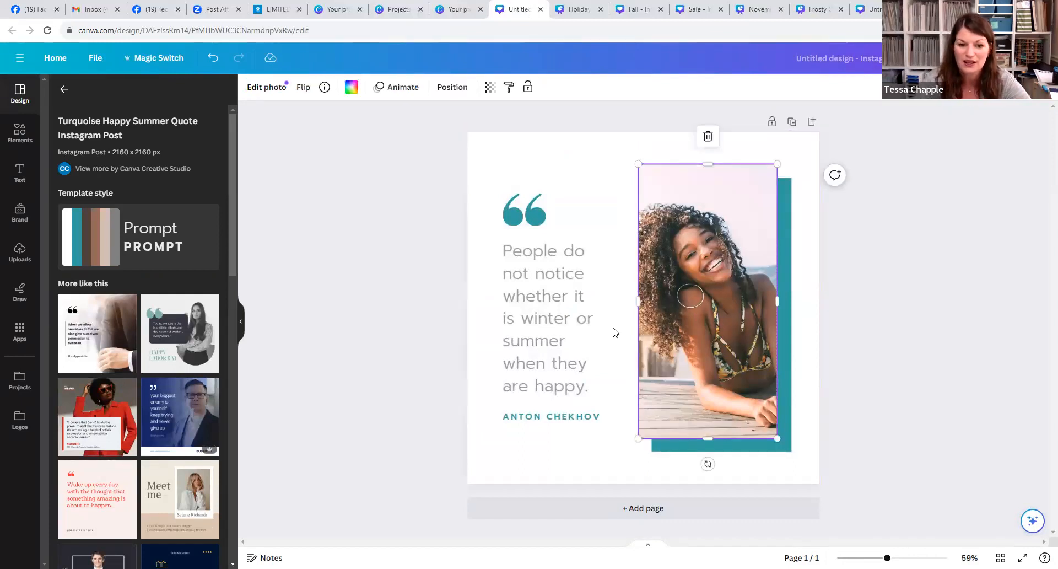